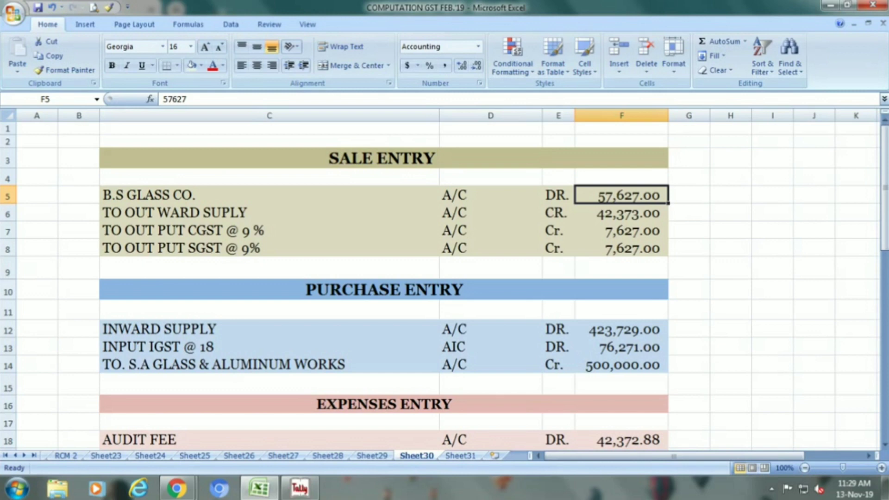
- Switch to Tally and view the detailed Profit & Loss A/c of Yash Glass Co., returning to the Gateway of Tally
{"action": "key", "text": "Up"}
{"action": "key", "text": "Up"}
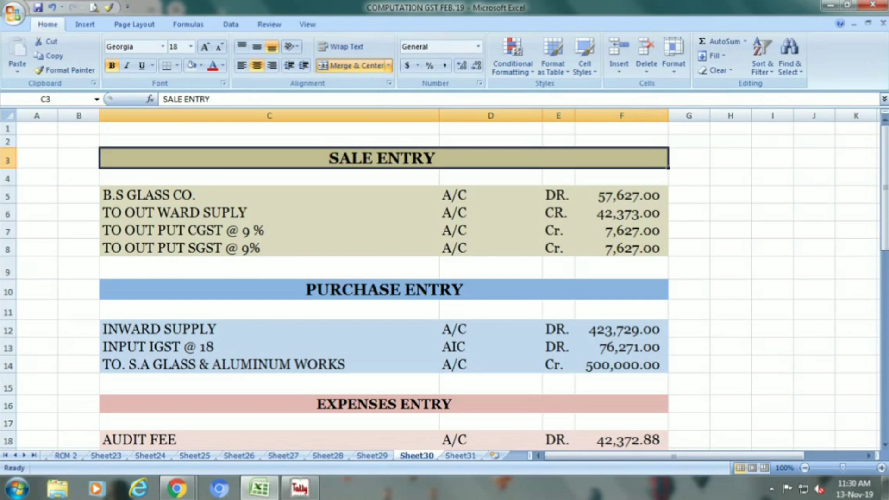
{"action": "key", "text": "alt+Tab"}
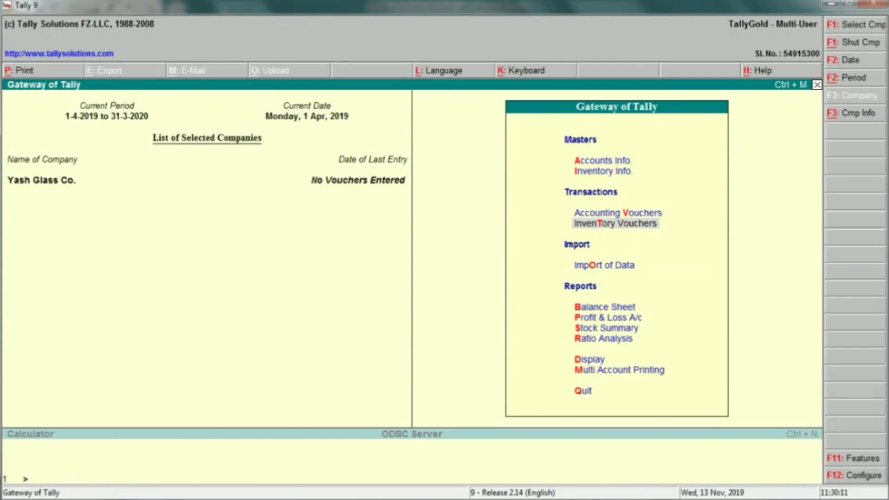
{"action": "key", "text": "Down"}
{"action": "key", "text": "Down"}
{"action": "key", "text": "Down"}
{"action": "key", "text": "Return"}
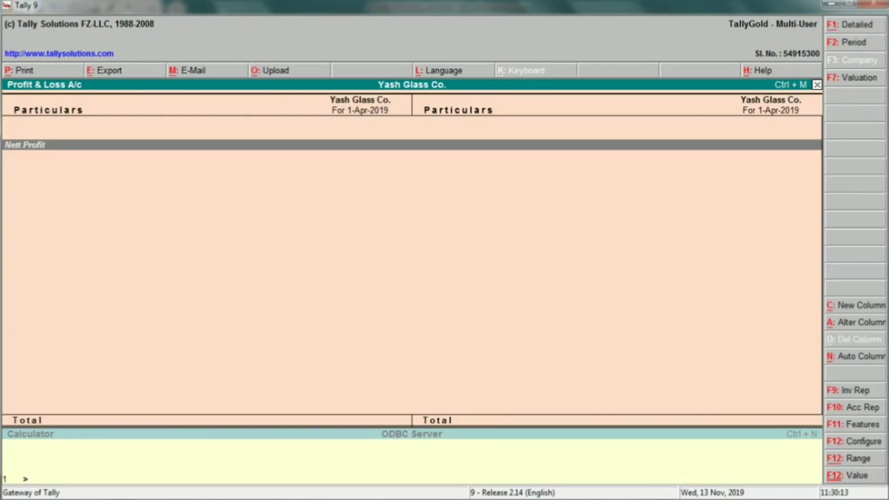
{"action": "key", "text": "alt+F1"}
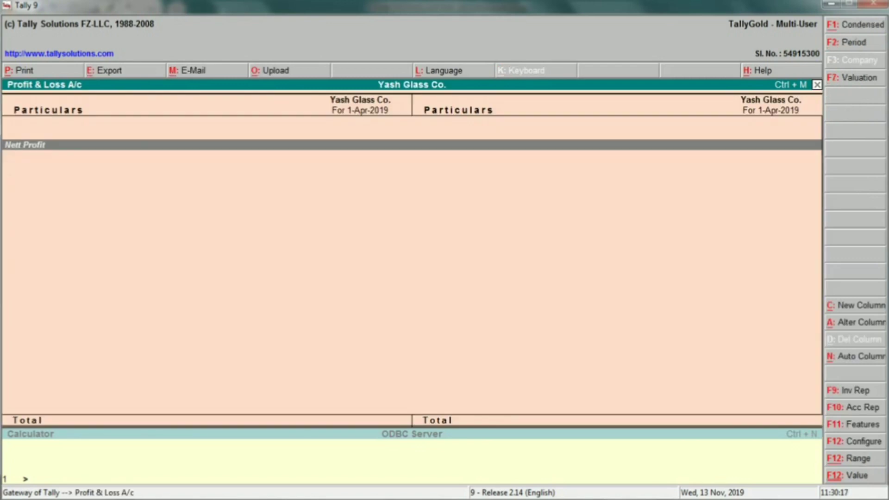
{"action": "key", "text": "Escape"}
{"action": "key", "text": "Up"}
{"action": "key", "text": "Up"}
{"action": "key", "text": "Up"}
{"action": "key", "text": "Up"}
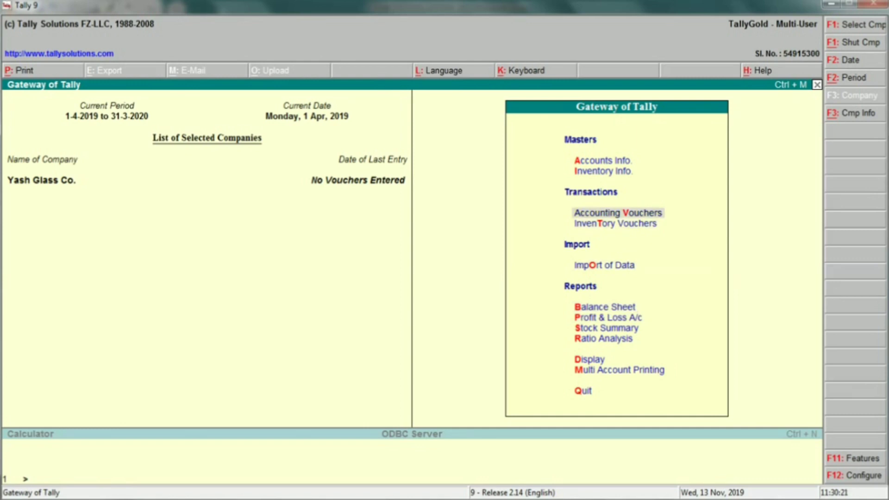
{"action": "key", "text": "Down"}
{"action": "key", "text": "Down"}
{"action": "key", "text": "Down"}
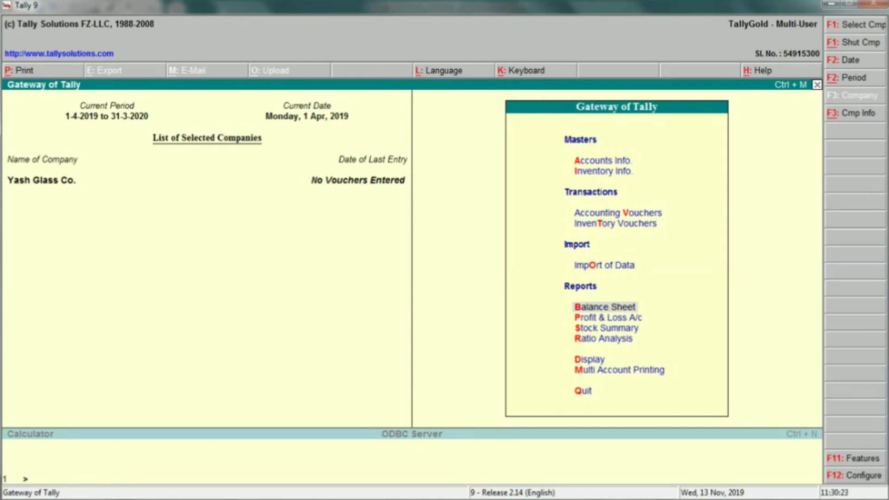
- Open a blank single-ledger creation form from the accounts masters
{"action": "key", "text": "Up"}
{"action": "key", "text": "Up"}
{"action": "key", "text": "Up"}
{"action": "key", "text": "Up"}
{"action": "key", "text": "Up"}
{"action": "key", "text": "Return"}
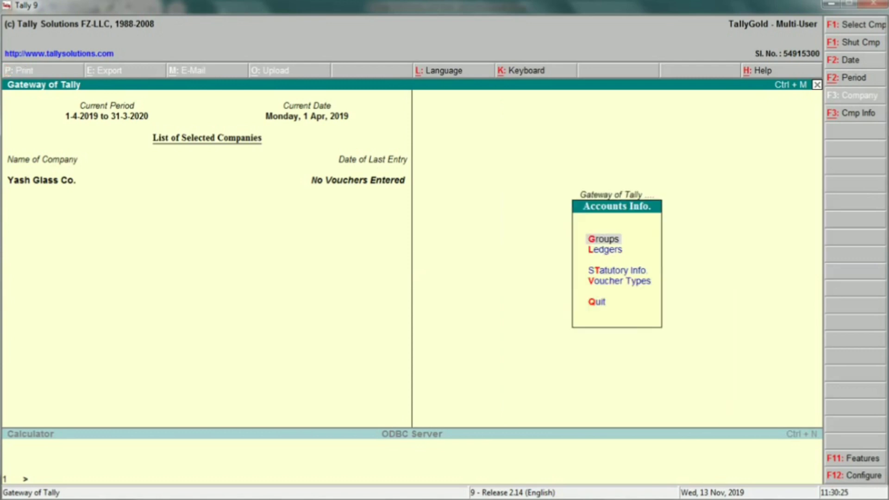
{"action": "key", "text": "Down"}
{"action": "key", "text": "Return"}
{"action": "key", "text": "Down"}
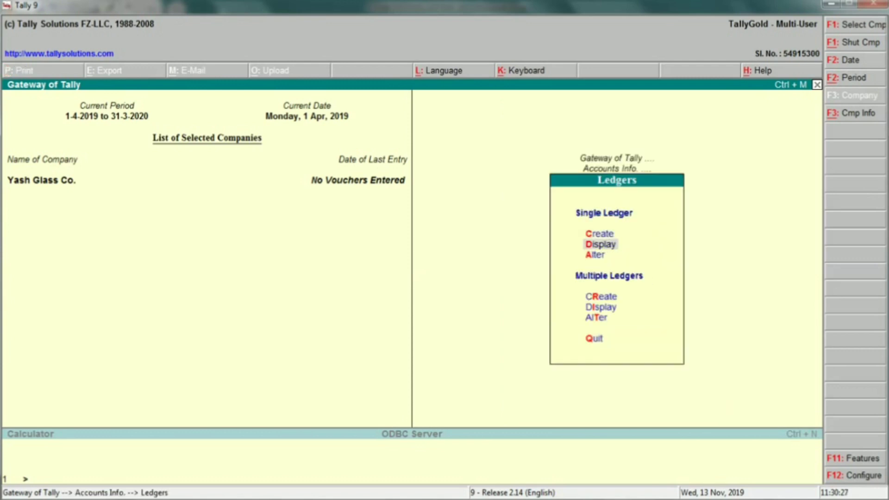
{"action": "key", "text": "Up"}
{"action": "key", "text": "Return"}
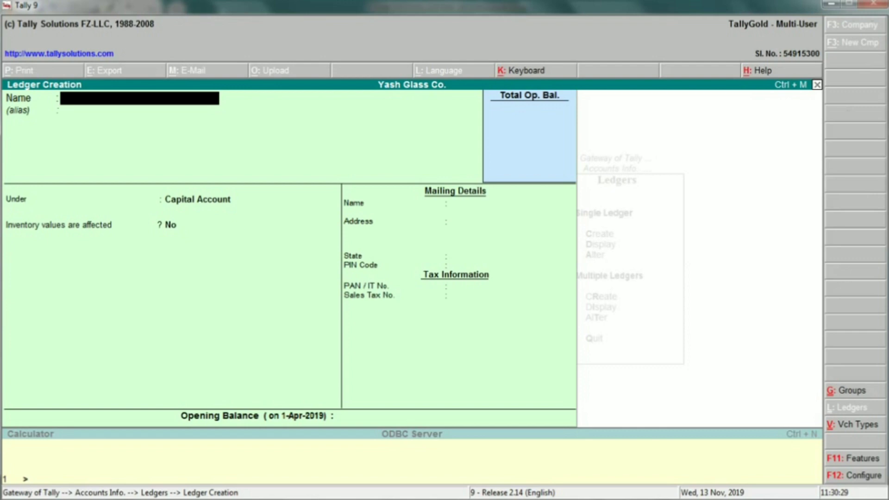
- Switch to Excel and check the first account listed under SALE ENTRY
{"action": "key", "text": "alt+Tab"}
{"action": "key", "text": "Down"}
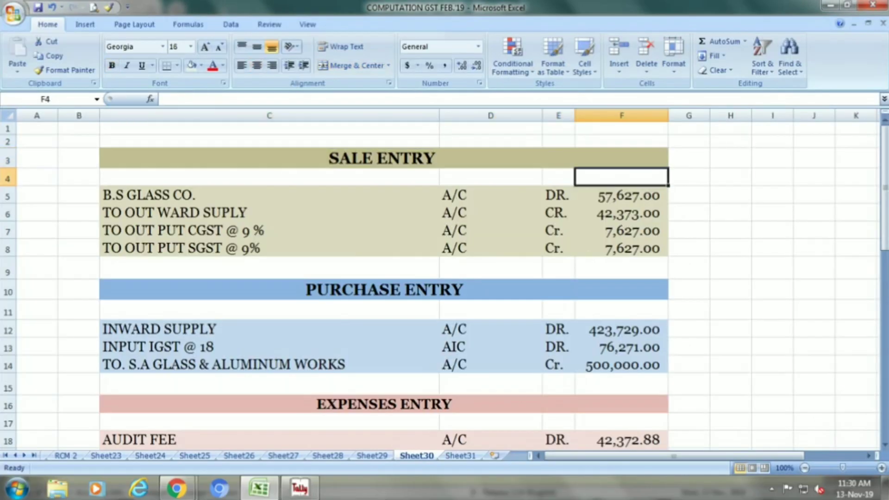
{"action": "key", "text": "Down"}
{"action": "key", "text": "Left"}
{"action": "key", "text": "Left"}
{"action": "key", "text": "Left"}
{"action": "key", "text": "Left"}
{"action": "key", "text": "Right"}
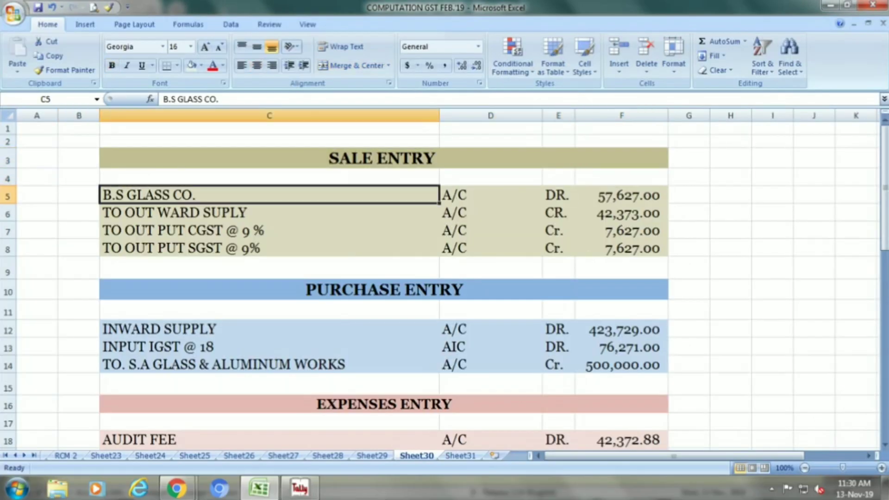
- Switch back to Tally and name the new ledger B.S Glass Co., without an alias
{"action": "key", "text": "alt+Tab"}
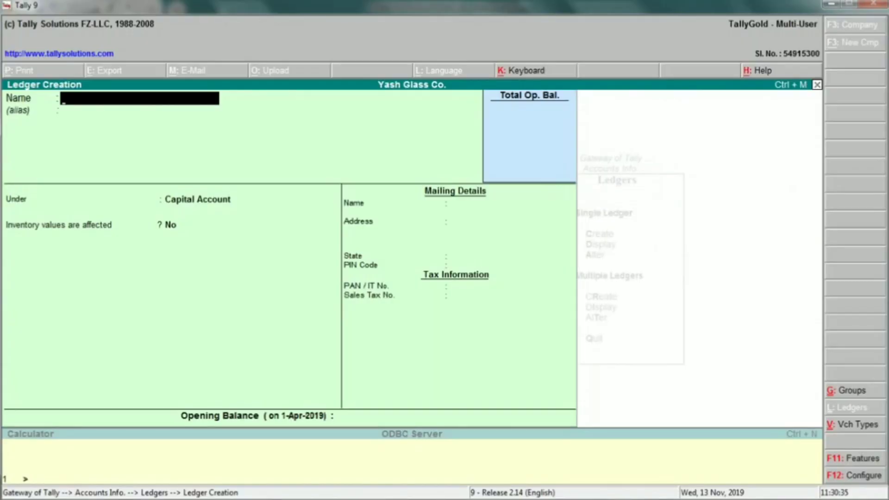
{"action": "type", "text": "B.S Glass Co."}
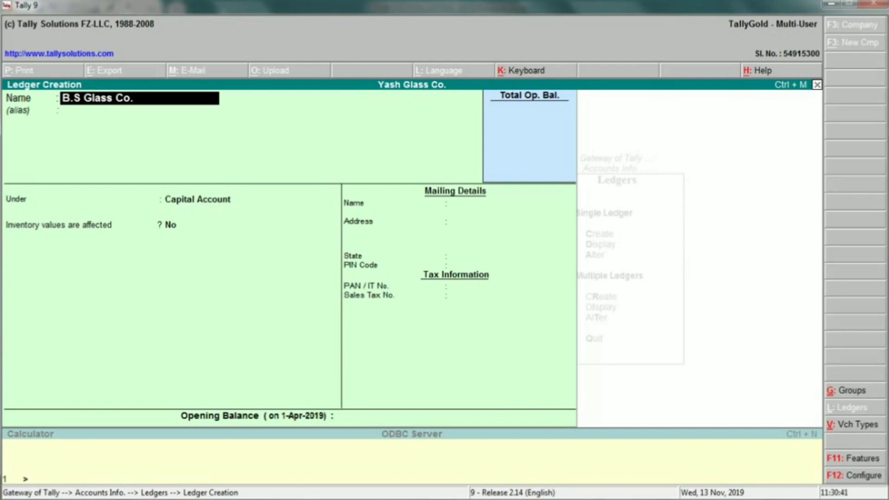
{"action": "key", "text": "Return"}
{"action": "key", "text": "Return"}
- Place the B.S Glass Co. ledger under Sundry Debtors, keeping bill-by-bill balances at Yes and the default credit period blank
{"action": "key", "text": "alt+Tab"}
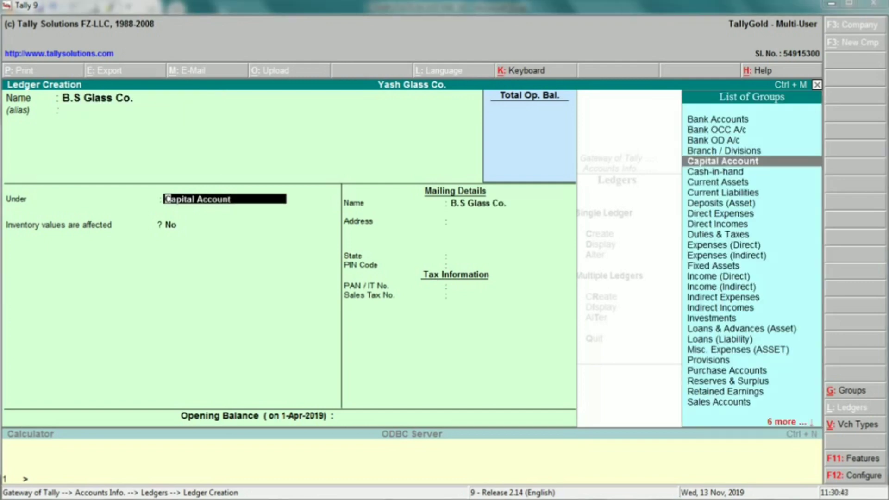
{"action": "key", "text": "alt+Tab"}
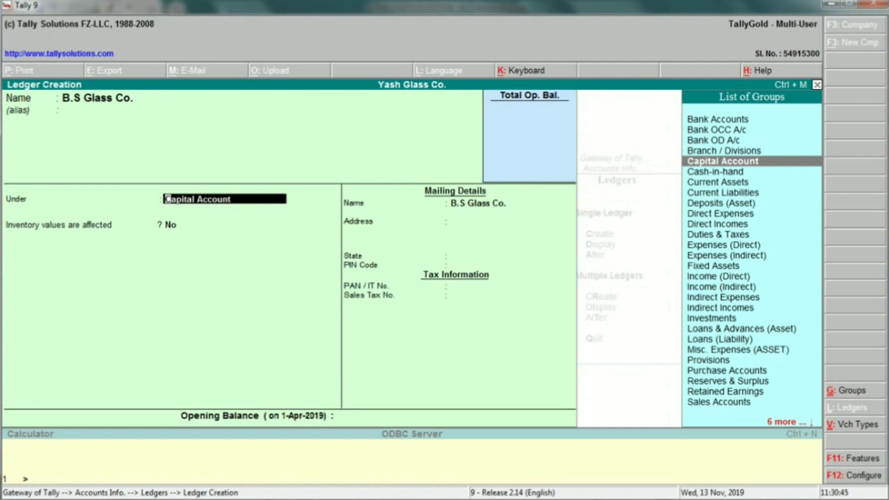
{"action": "type", "text": "Sundry"}
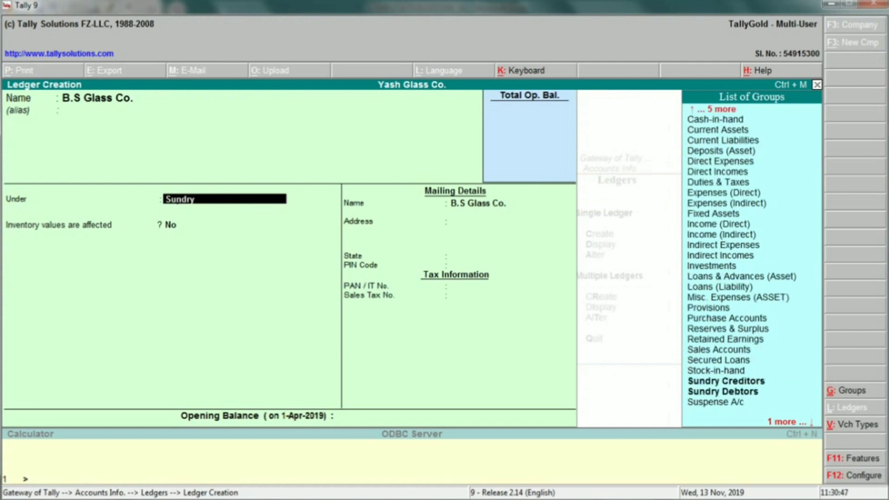
{"action": "key", "text": "Down"}
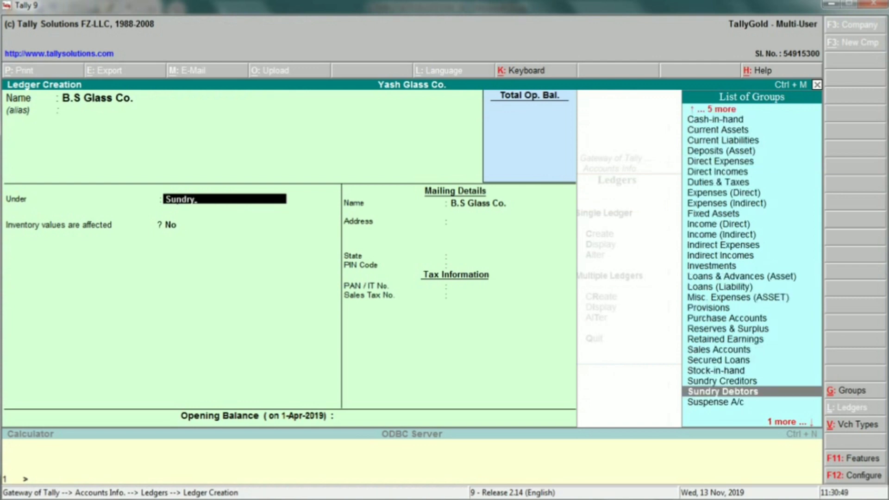
{"action": "key", "text": "Return"}
{"action": "key", "text": "Return"}
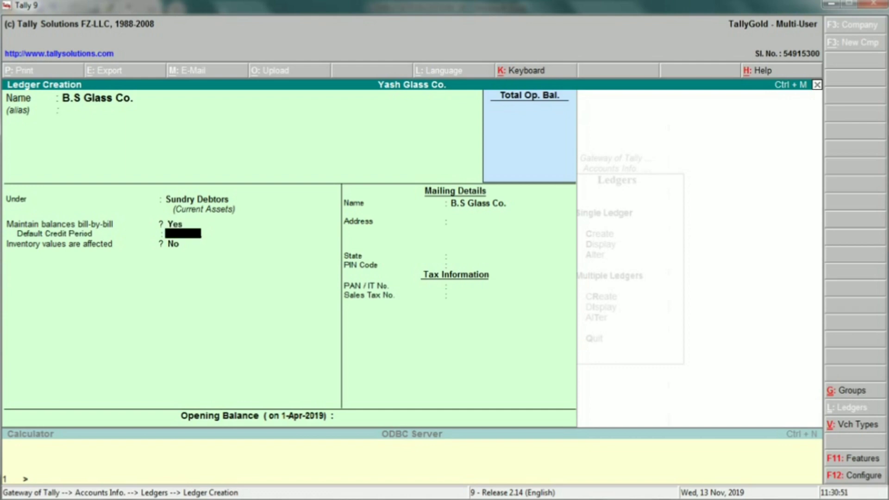
{"action": "key", "text": "Return"}
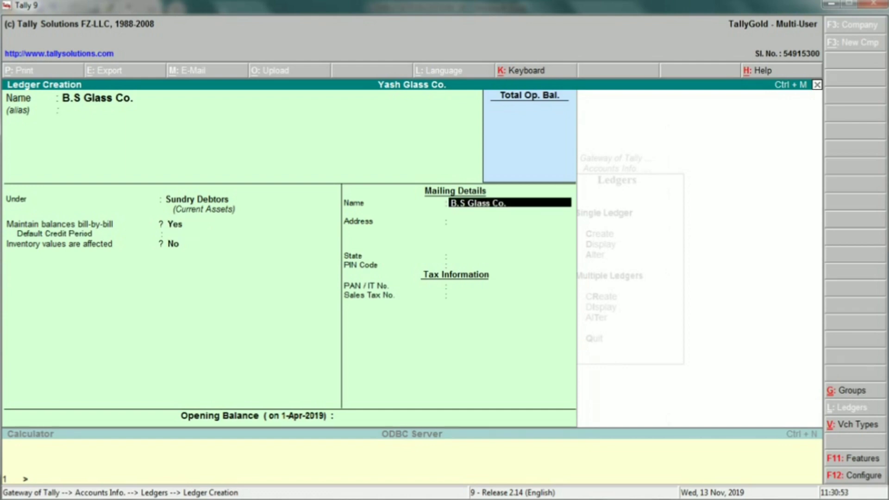
- Set the ledger's state to Uttar Pradesh, leave its remaining mailing and tax details blank, and save it
{"action": "key", "text": "Return"}
{"action": "key", "text": "Return"}
{"action": "type", "text": "U."}
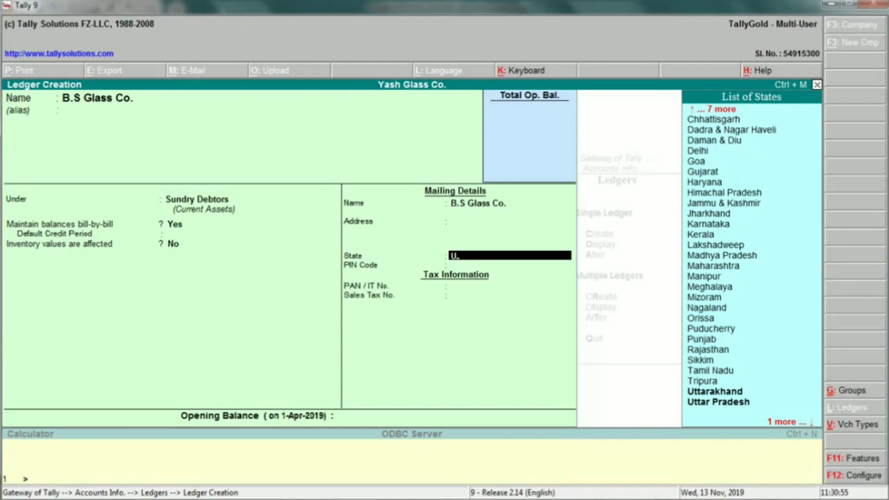
{"action": "key", "text": "Down"}
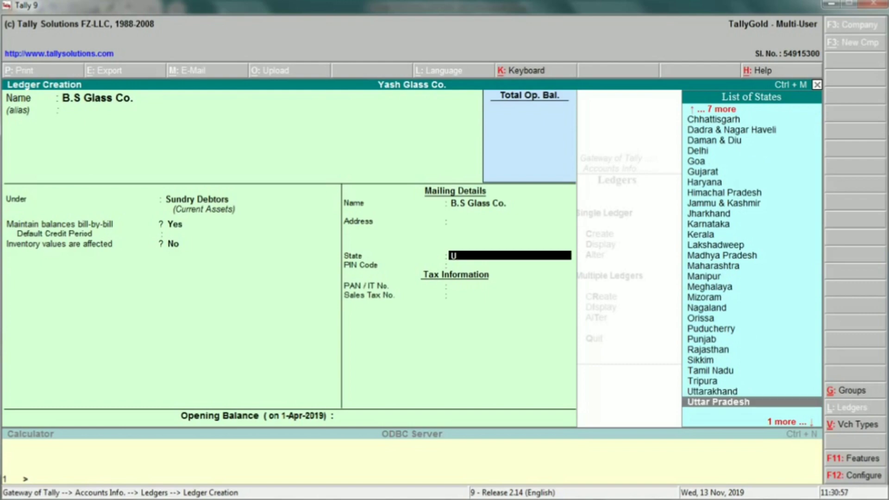
{"action": "key", "text": "alt+Tab"}
{"action": "key", "text": "alt+Tab"}
{"action": "key", "text": "Return"}
{"action": "key", "text": "Return"}
{"action": "key", "text": "Return"}
{"action": "key", "text": "Return"}
{"action": "key", "text": "Return"}
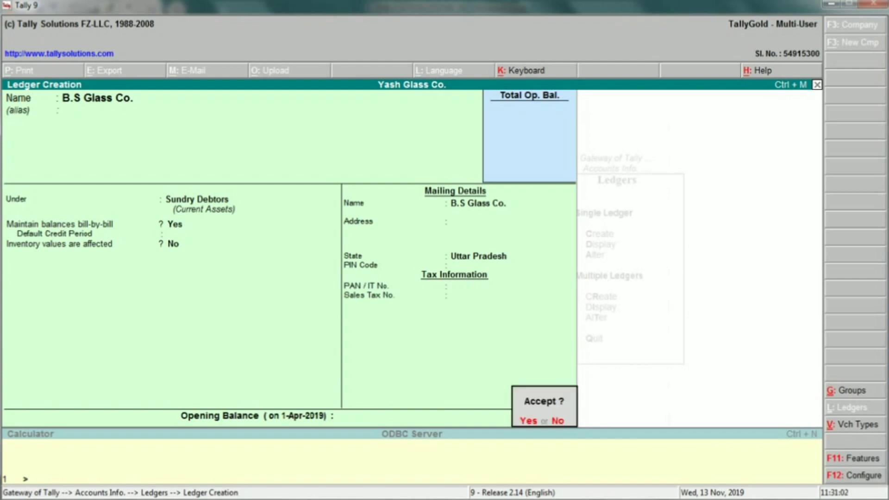
{"action": "key", "text": "Return"}
- Check the second sale entry account in Excel and name the next Tally ledger Out Ward Supply @ 18 %, without an alias
{"action": "key", "text": "alt+Tab"}
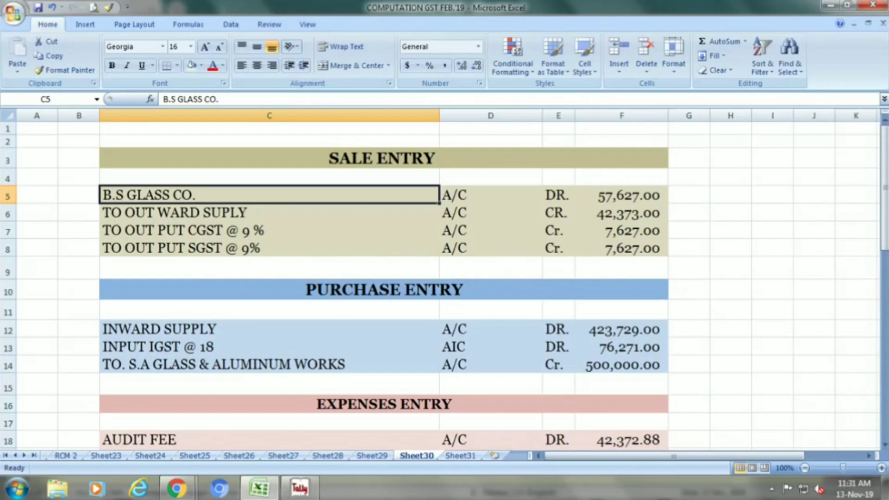
{"action": "key", "text": "Down"}
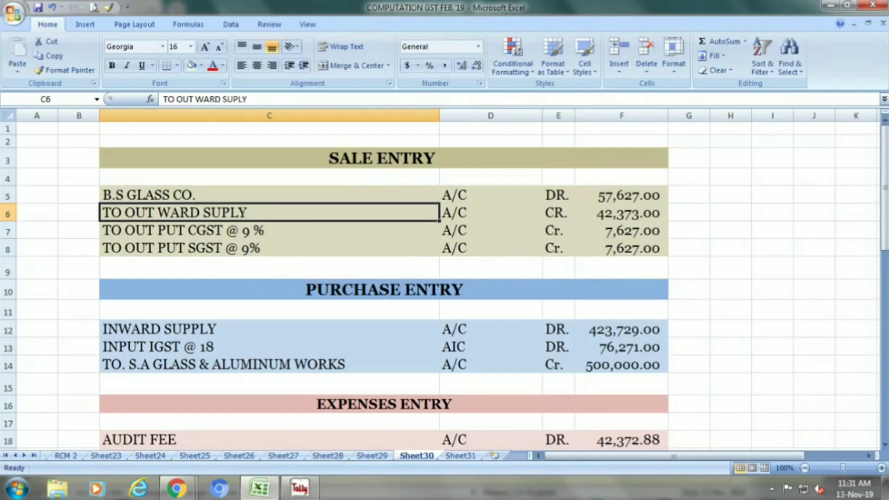
{"action": "key", "text": "alt+Tab"}
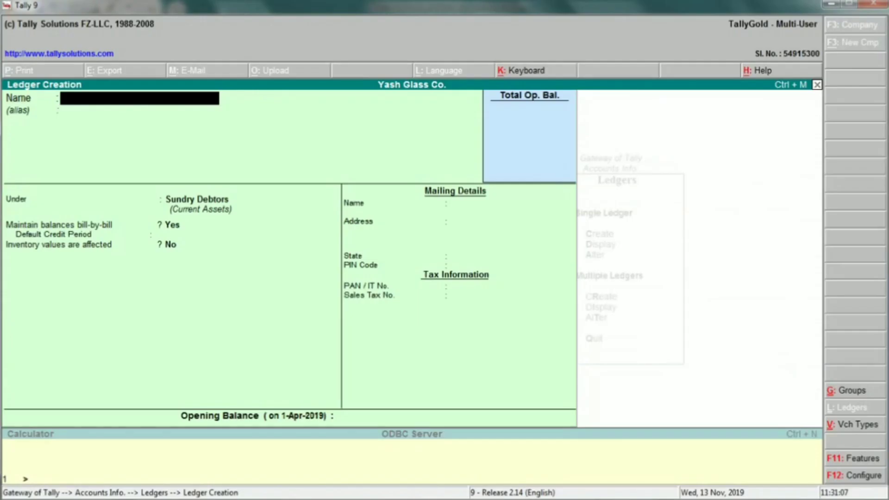
{"action": "type", "text": "Out Ward Su"}
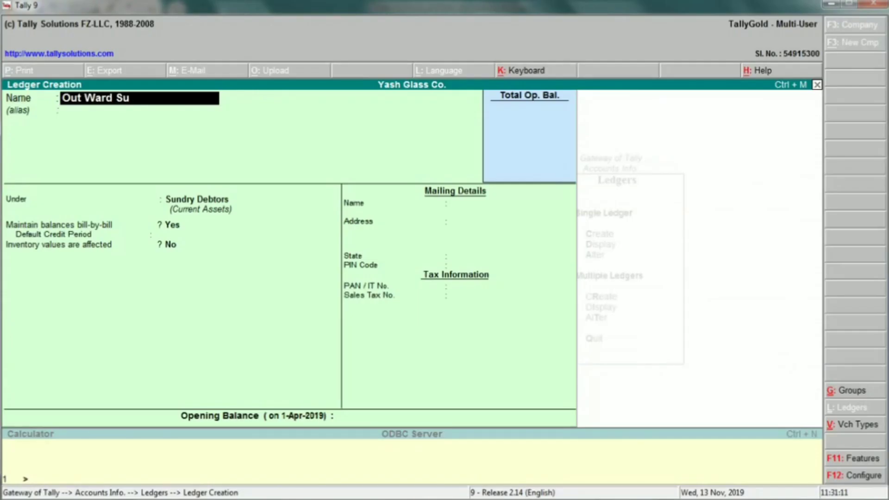
{"action": "type", "text": "pply @ 18"}
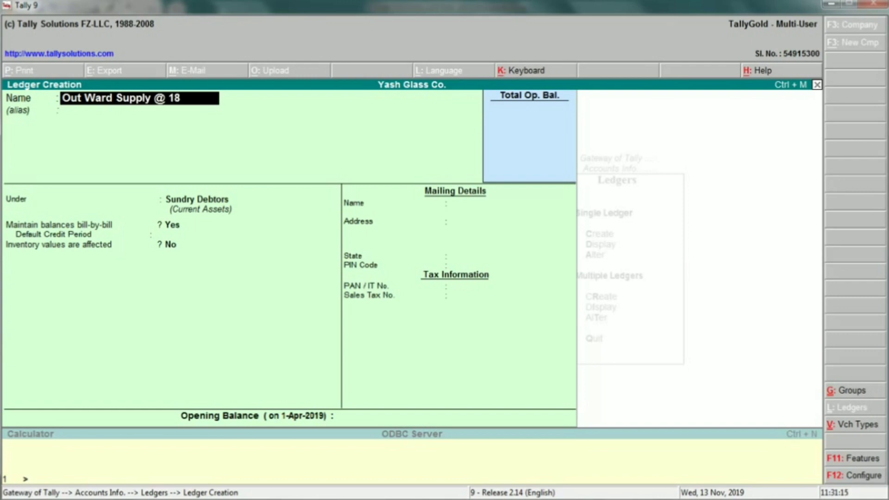
{"action": "type", "text": " %"}
{"action": "key", "text": "Return"}
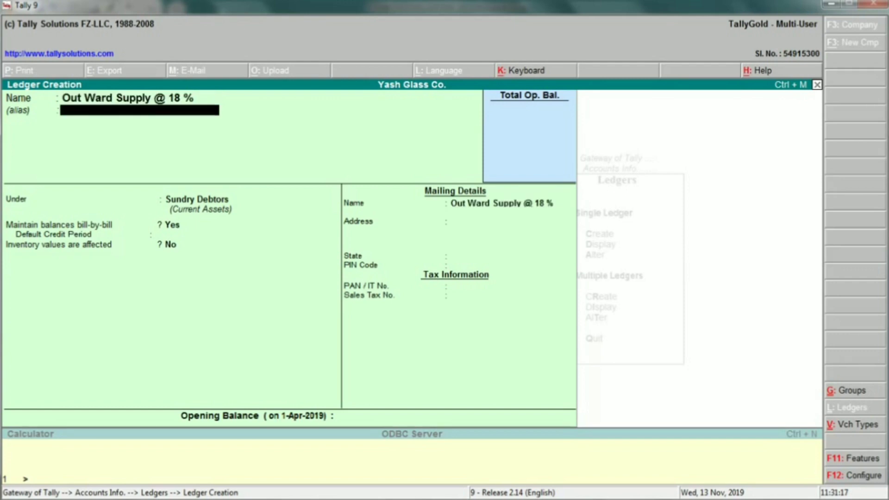
{"action": "key", "text": "Return"}
- Place the outward supply ledger under Sales Accounts, keep inventory values affected at Yes, and save it
{"action": "type", "text": "Sale"}
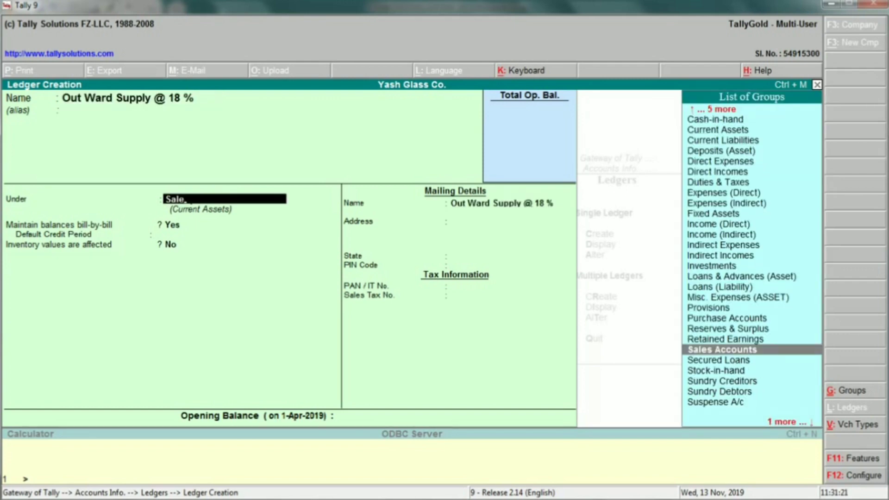
{"action": "key", "text": "Return"}
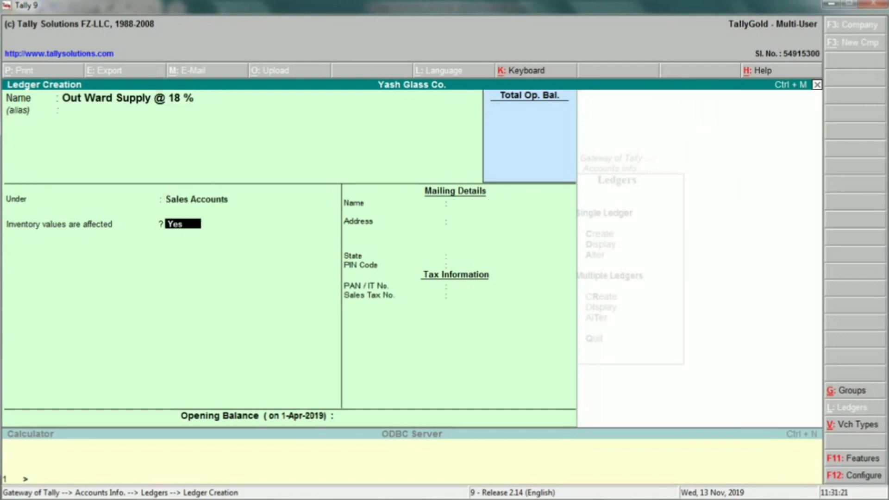
{"action": "key", "text": "Return"}
{"action": "key", "text": "Return"}
{"action": "key", "text": "Return"}
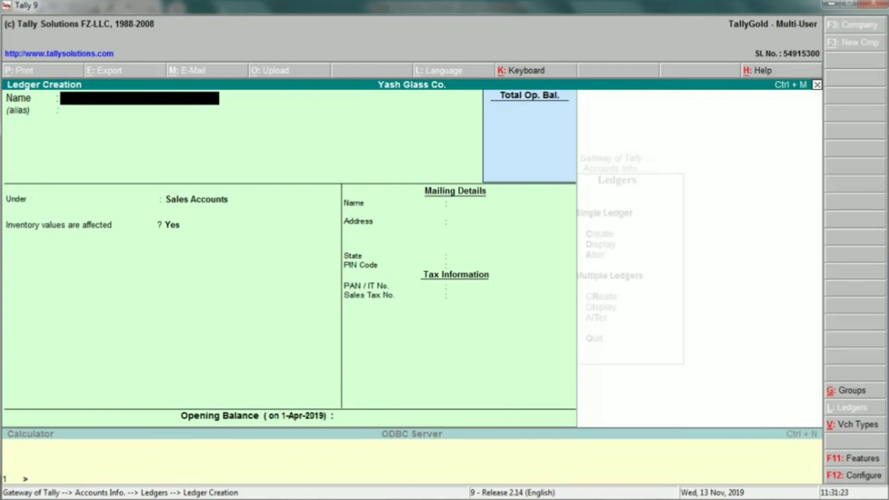
- Check the third sale entry account in Excel and name the next Tally ledger Out Put Cgst @ 9 %, without an alias
{"action": "key", "text": "alt+Tab"}
{"action": "key", "text": "Down"}
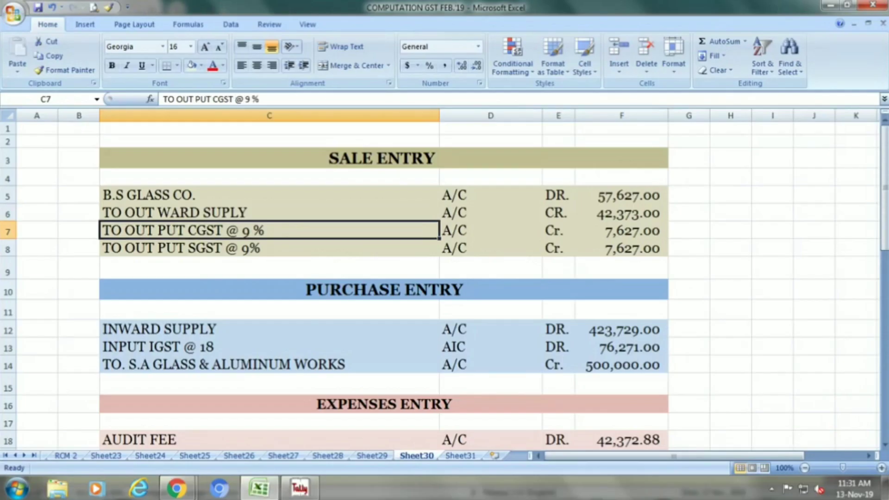
{"action": "key", "text": "alt+Tab"}
{"action": "type", "text": "Out"}
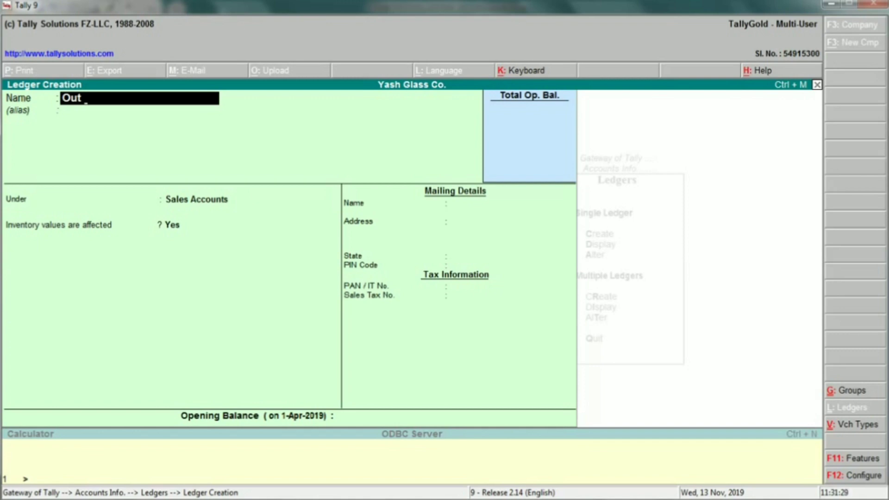
{"action": "type", "text": " Put cgst @"}
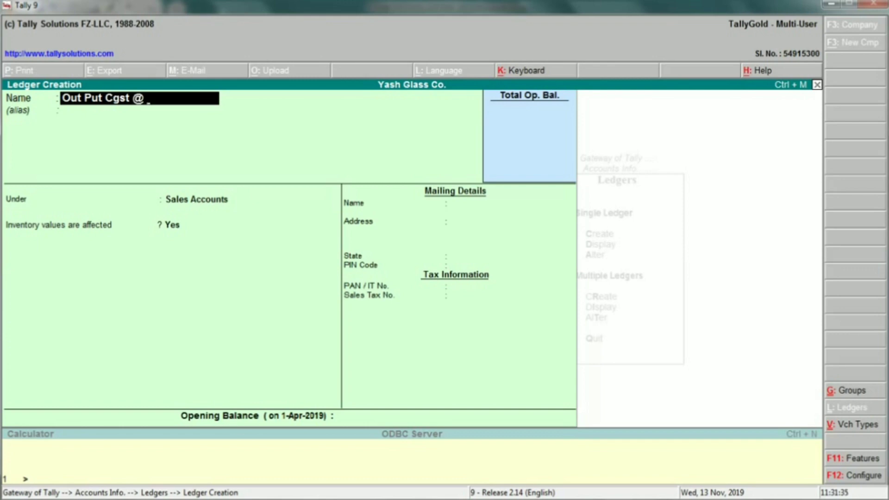
{"action": "type", "text": " 9 %"}
{"action": "key", "text": "alt+Tab"}
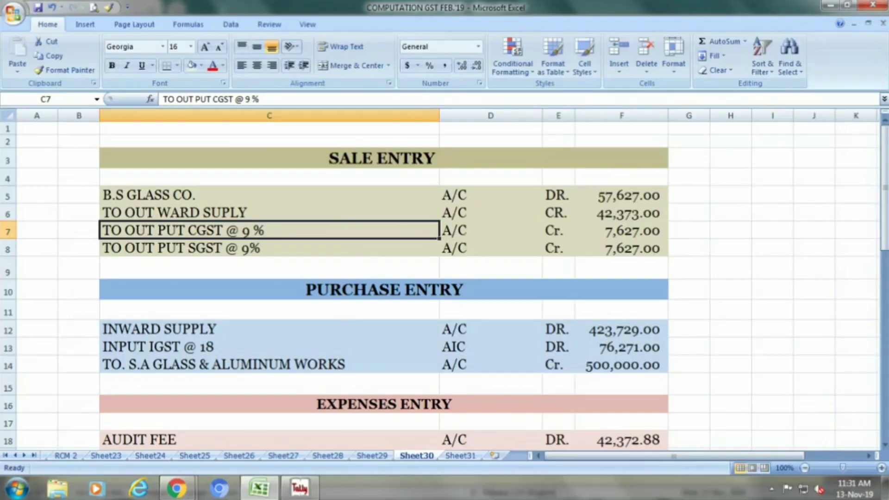
{"action": "key", "text": "alt+Tab"}
{"action": "key", "text": "Return"}
{"action": "key", "text": "Return"}
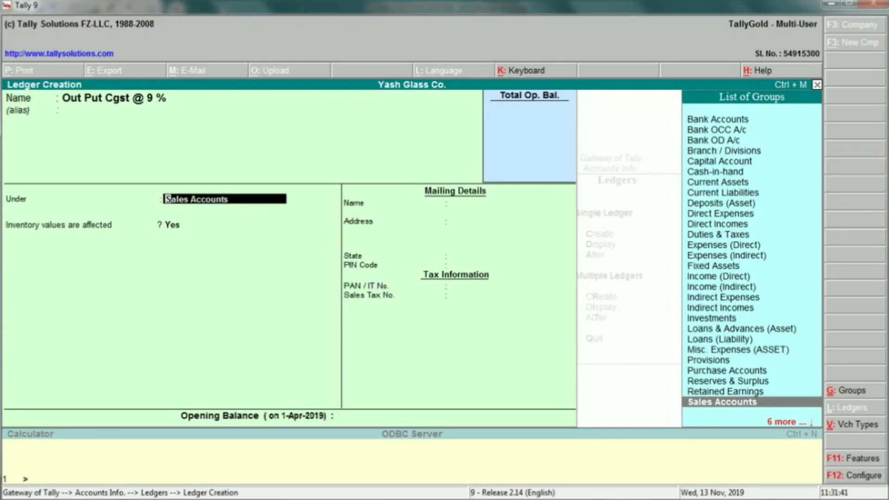
- Place the output CGST ledger under Duties & Taxes, keep duty type Others, inventory No and calculation percentage 0 %, and save it
{"action": "type", "text": "D"}
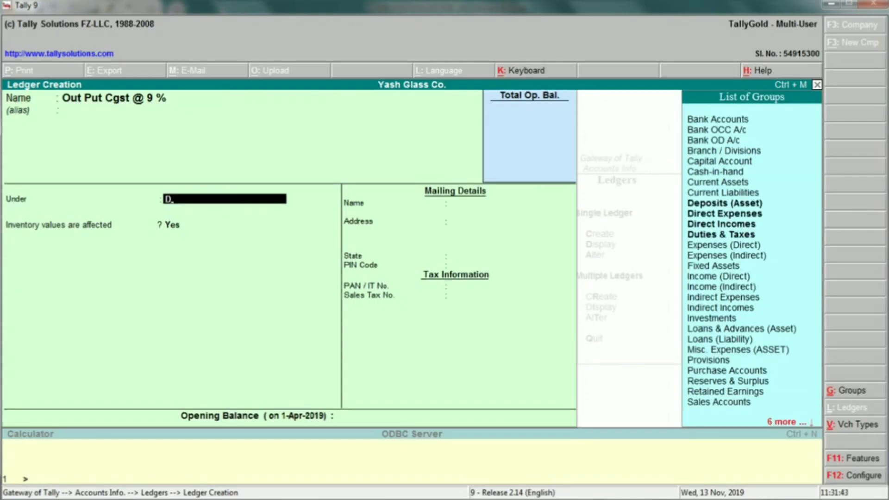
{"action": "type", "text": "ut"}
{"action": "key", "text": "BackSpace"}
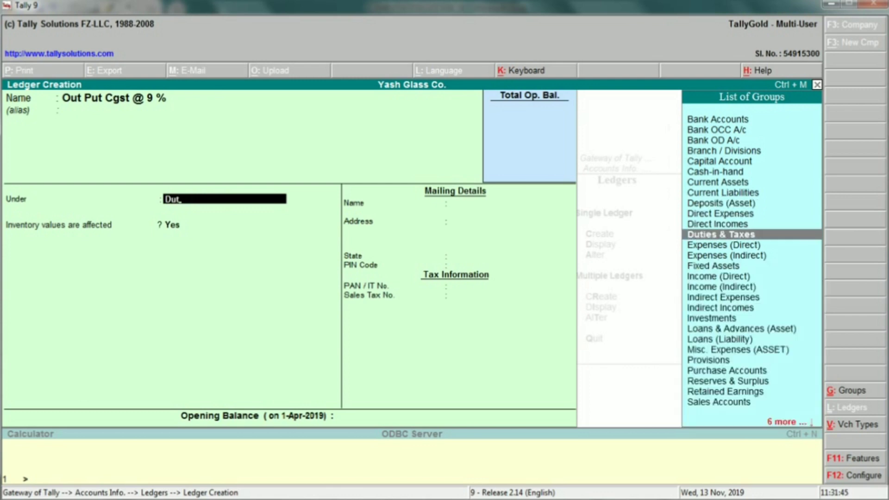
{"action": "key", "text": "Return"}
{"action": "key", "text": "Return"}
{"action": "key", "text": "Return"}
{"action": "key", "text": "Return"}
{"action": "key", "text": "Return"}
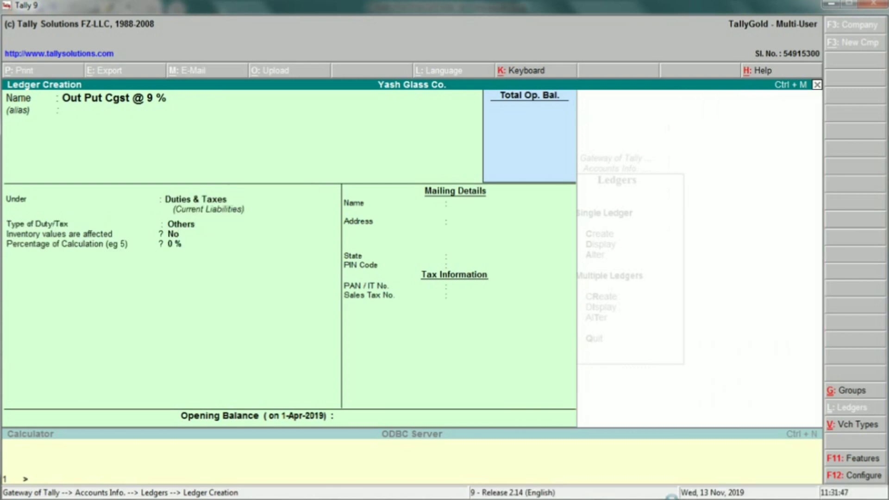
- Check the fourth sale entry account in Excel and name the next Tally ledger Out Put Sgst @ 9 %, without an alias
{"action": "key", "text": "alt+Tab"}
{"action": "left_click", "coordinate": [269, 248]}
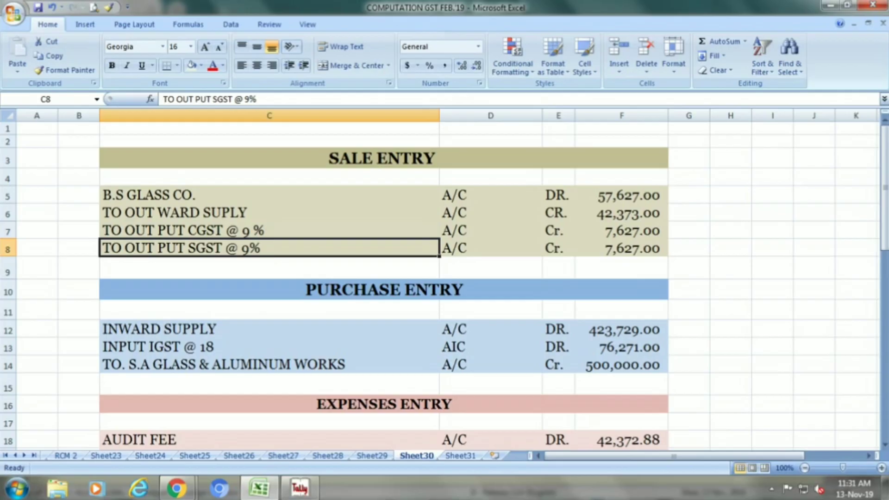
{"action": "key", "text": "alt+Tab"}
{"action": "type", "text": "Out"}
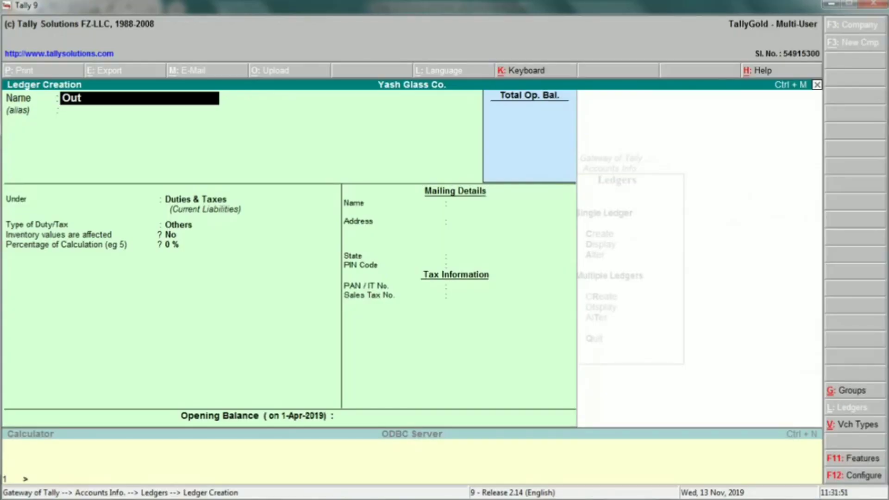
{"action": "type", "text": " Put Sgst @"}
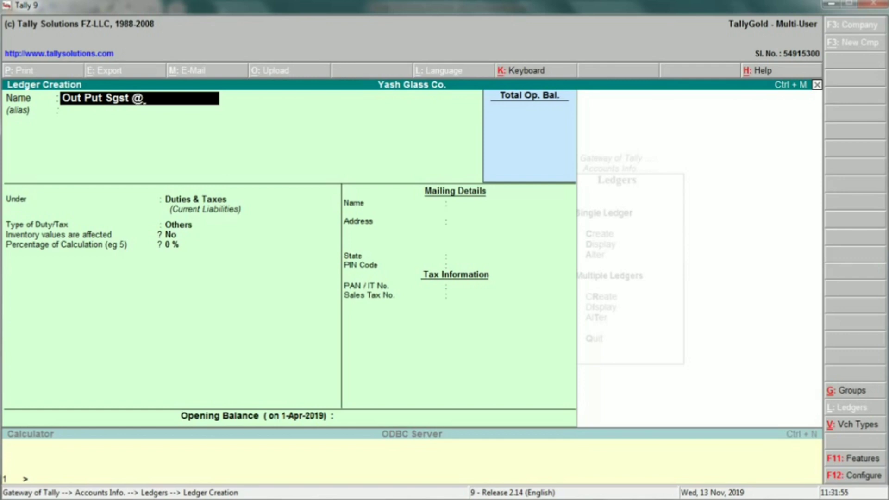
{"action": "type", "text": " 9 %"}
{"action": "key", "text": "Return"}
{"action": "key", "text": "Return"}
- Keep the output SGST ledger under Duties & Taxes with type Others, inventory No and 0 %, and save it without an opening balance
{"action": "key", "text": "Return"}
{"action": "key", "text": "Return"}
{"action": "key", "text": "Return"}
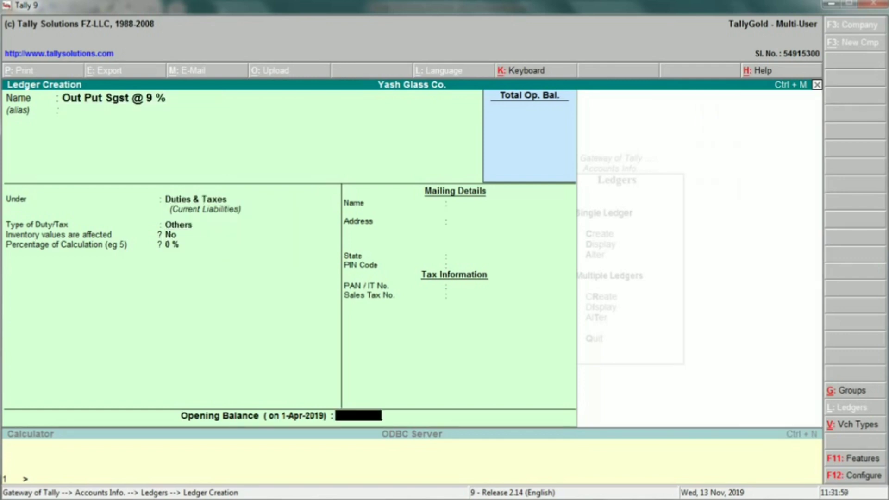
{"action": "key", "text": "Return"}
{"action": "key", "text": "Return"}
- Check the first purchase entry account in Excel and name the next Tally ledger Inward Supply @ 18 %, without an alias
{"action": "key", "text": "alt+Tab"}
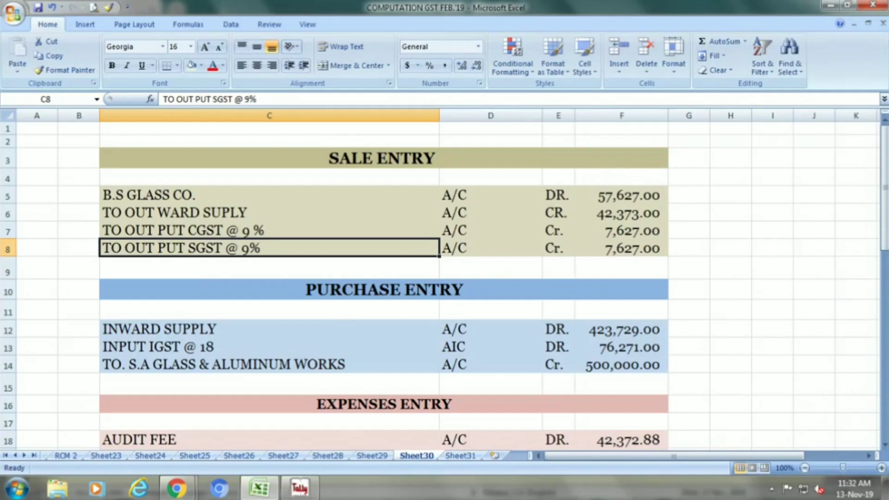
{"action": "key", "text": "Down"}
{"action": "key", "text": "Down"}
{"action": "key", "text": "Down"}
{"action": "key", "text": "Down"}
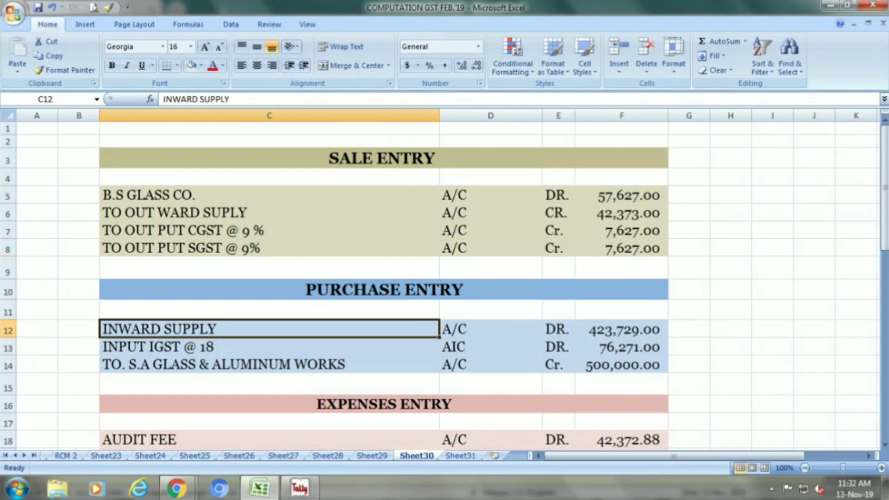
{"action": "key", "text": "alt+Tab"}
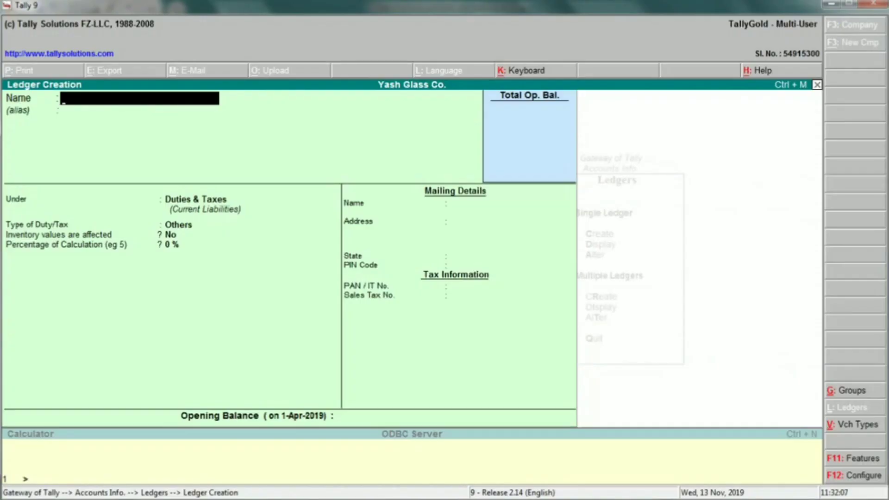
{"action": "type", "text": "Inward Supply"}
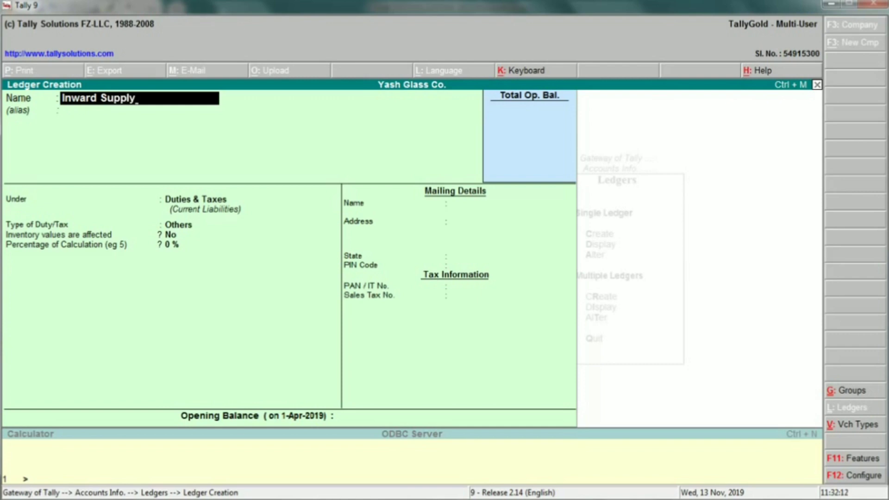
{"action": "type", "text": " @ 18 %"}
{"action": "key", "text": "Return"}
{"action": "key", "text": "Return"}
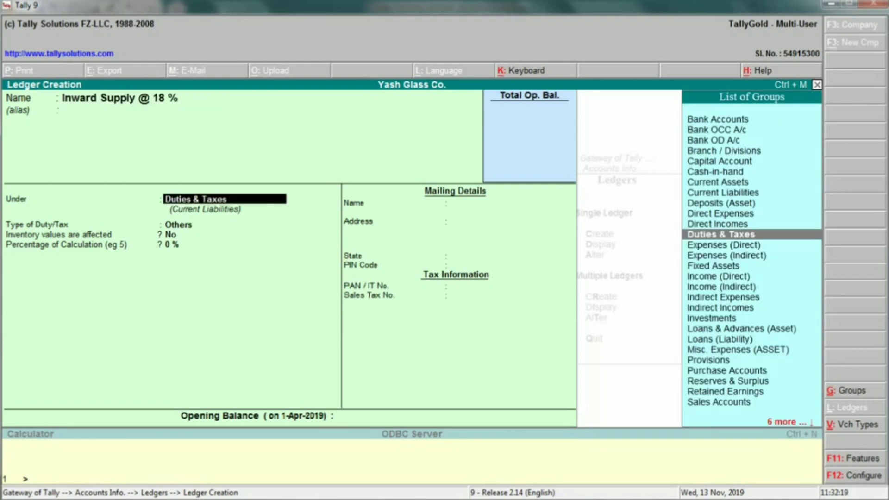
- Place the inward supply ledger under Purchase Accounts, keep inventory values affected at Yes, and save it without an opening balance
{"action": "type", "text": "sPur"}
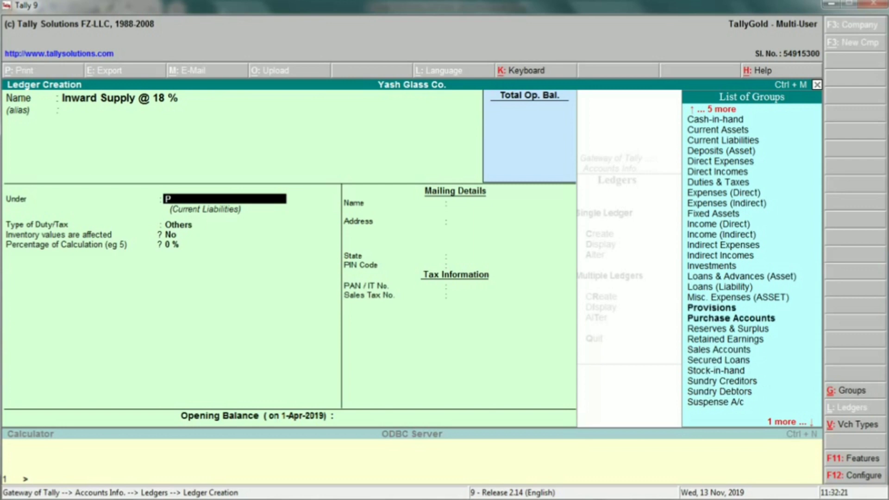
{"action": "key", "text": "Return"}
{"action": "key", "text": "Return"}
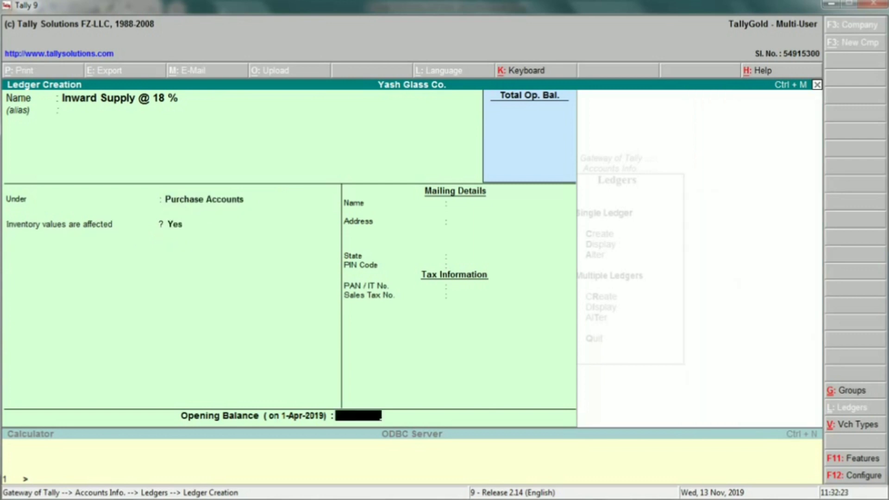
{"action": "key", "text": "BackSpace"}
{"action": "key", "text": "BackSpace"}
{"action": "key", "text": "BackSpace"}
- Check the second purchase entry account in Excel and name the next Tally ledger Input Igst @ 18 %, without an alias
{"action": "key", "text": "alt+Tab"}
{"action": "left_click", "coordinate": [268, 346]}
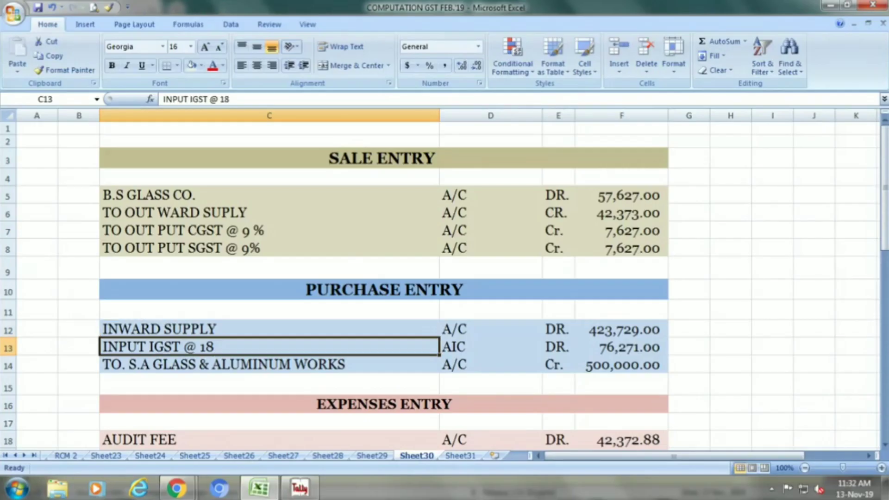
{"action": "key", "text": "alt+Tab"}
{"action": "type", "text": "In"}
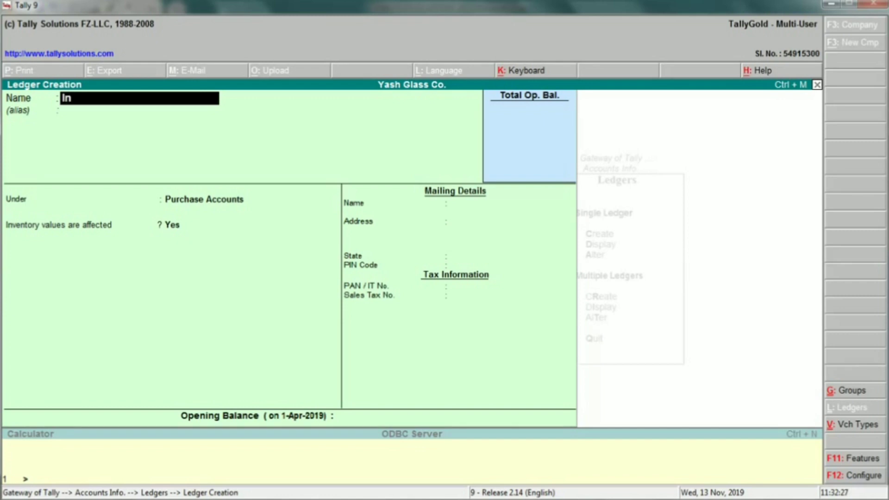
{"action": "type", "text": "put Igst @ 1"}
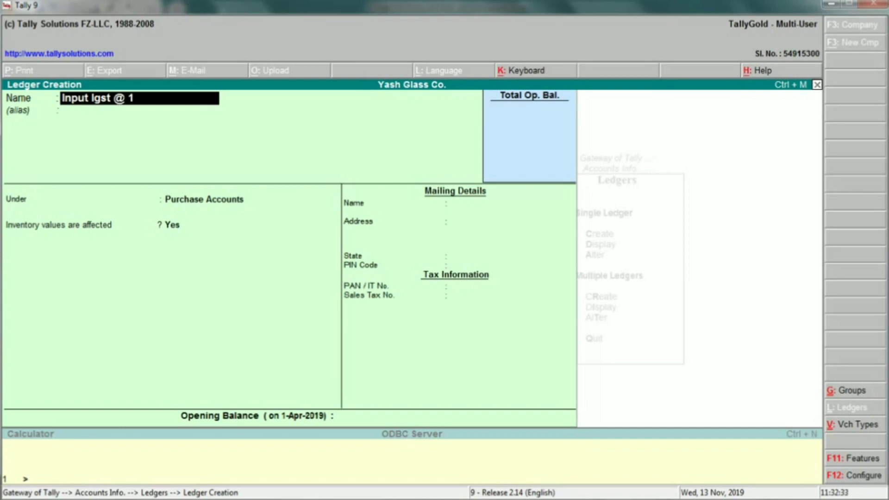
{"action": "type", "text": "8 5"}
{"action": "key", "text": "BackSpace"}
{"action": "type", "text": "%"}
{"action": "key", "text": "Return"}
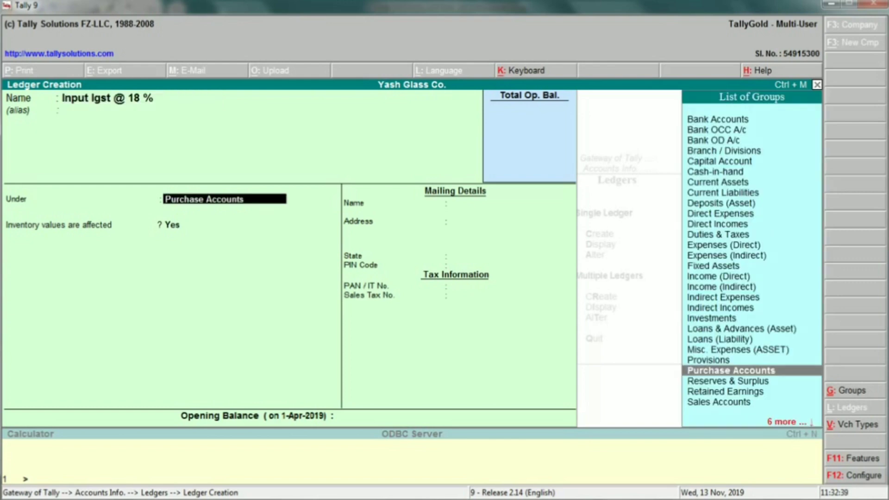
- Place the input IGST ledger under Duties & Taxes, keep duty type Others, inventory No and calculation percentage 0 %, and save it
{"action": "type", "text": "Dut"}
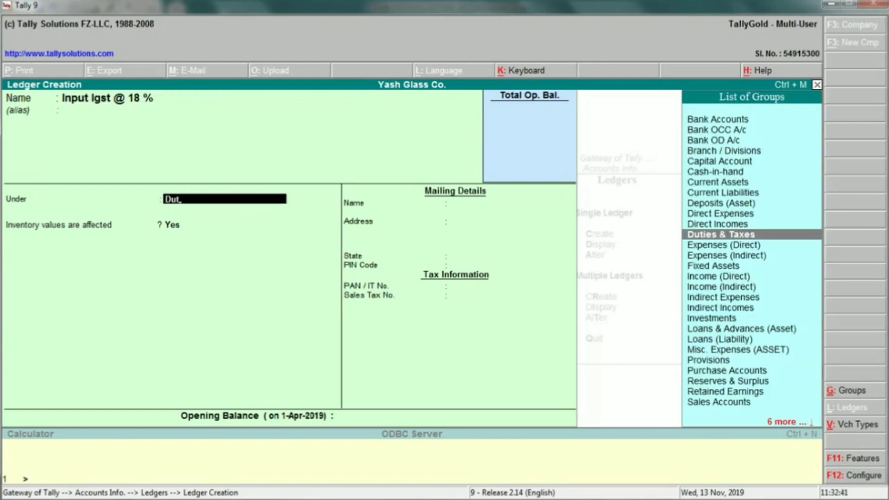
{"action": "key", "text": "Return"}
{"action": "key", "text": "Return"}
{"action": "key", "text": "Return"}
{"action": "key", "text": "Return"}
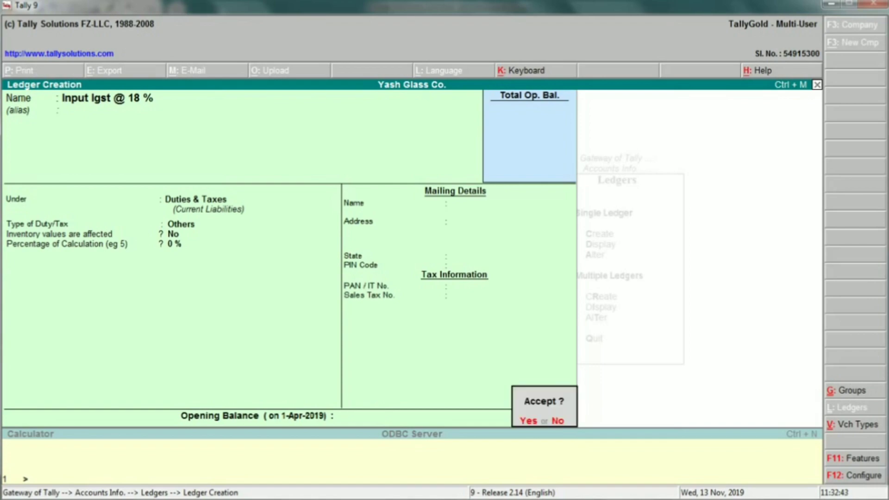
{"action": "key", "text": "Return"}
- Check the third purchase entry account in Excel and name the next Tally ledger S.A Glass Co., without an alias
{"action": "key", "text": "alt+Tab"}
{"action": "left_click", "coordinate": [268, 364]}
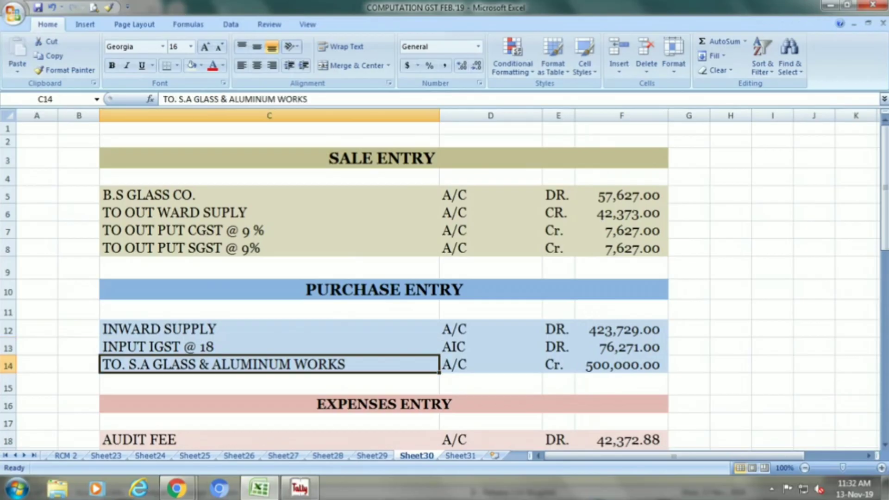
{"action": "key", "text": "alt+Tab"}
{"action": "type", "text": "Sa"}
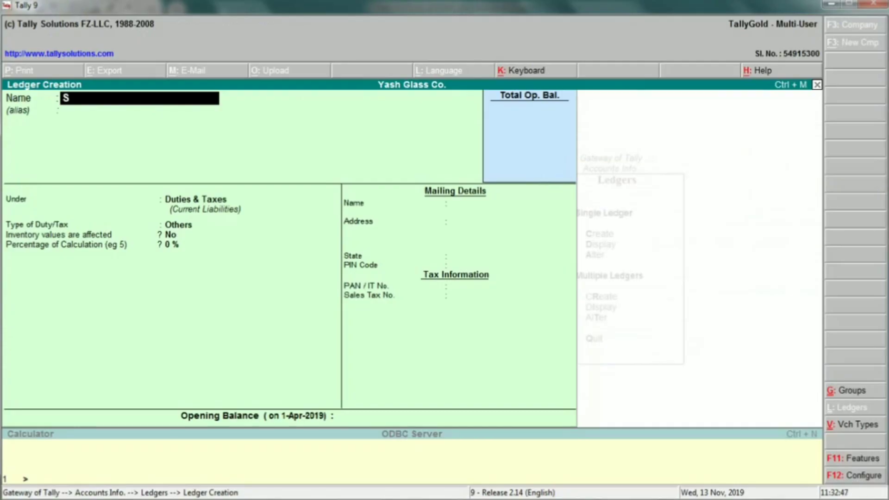
{"action": "key", "text": "BackSpace"}
{"action": "type", "text": ".A GLASS"}
{"action": "key", "text": "BackSpace"}
{"action": "key", "text": "BackSpace"}
{"action": "key", "text": "BackSpace"}
{"action": "key", "text": "BackSpace"}
{"action": "type", "text": "lass Co"}
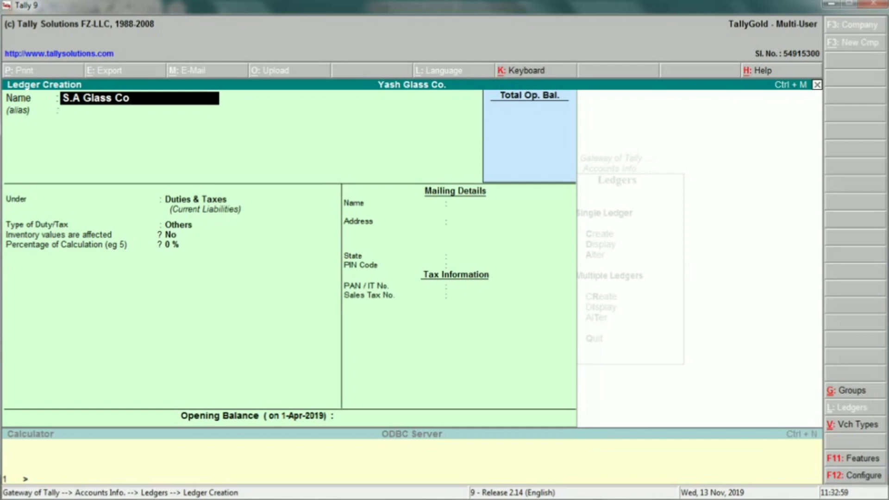
{"action": "type", "text": "."}
{"action": "key", "text": "Return"}
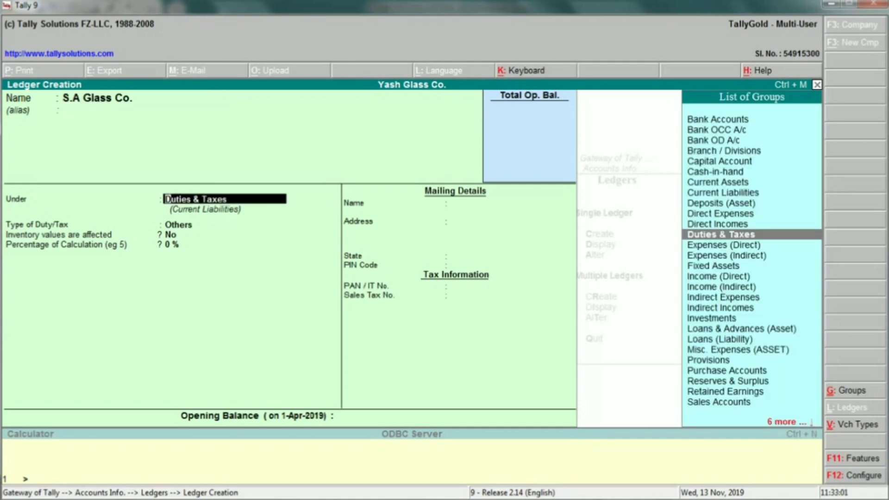
- Place the S.A Glass Co. ledger under Sundry Creditors, keeping bill-by-bill balances at Yes and the default credit period blank
{"action": "type", "text": "Sundry"}
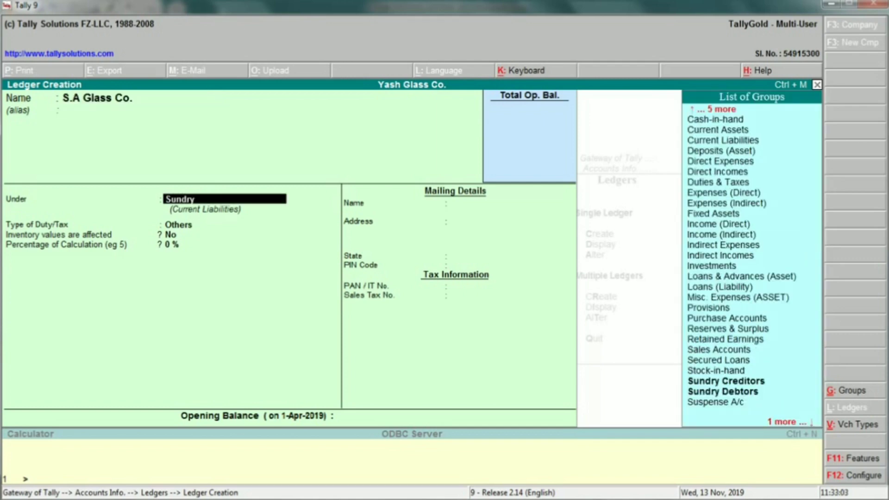
{"action": "key", "text": "Down"}
{"action": "key", "text": "Return"}
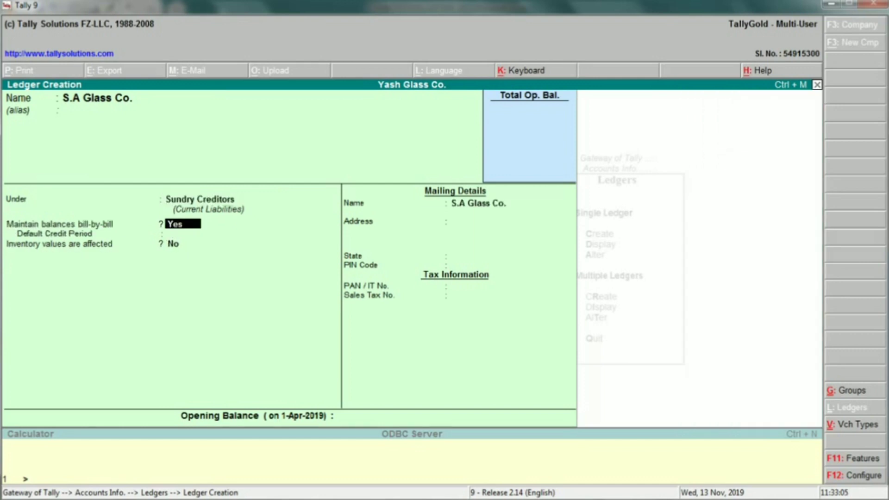
{"action": "key", "text": "Return"}
{"action": "key", "text": "Return"}
{"action": "key", "text": "Return"}
- Set the S.A Glass Co. ledger's state to Delhi, leave PIN code, tax details and opening balance blank, and save it
{"action": "key", "text": "Return"}
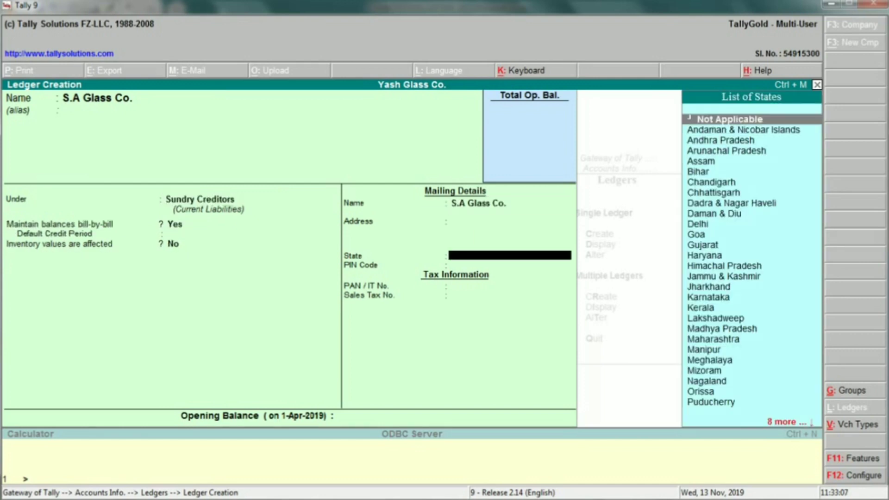
{"action": "type", "text": "Del"}
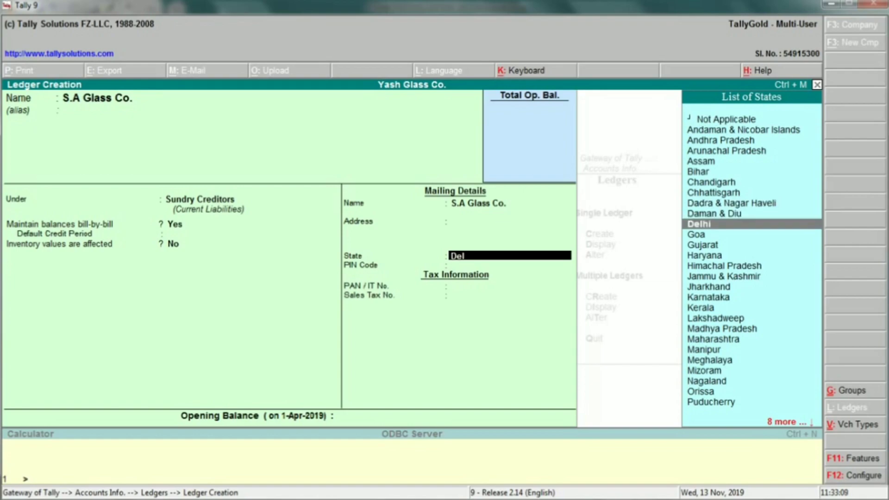
{"action": "key", "text": "Return"}
{"action": "key", "text": "alt+Tab"}
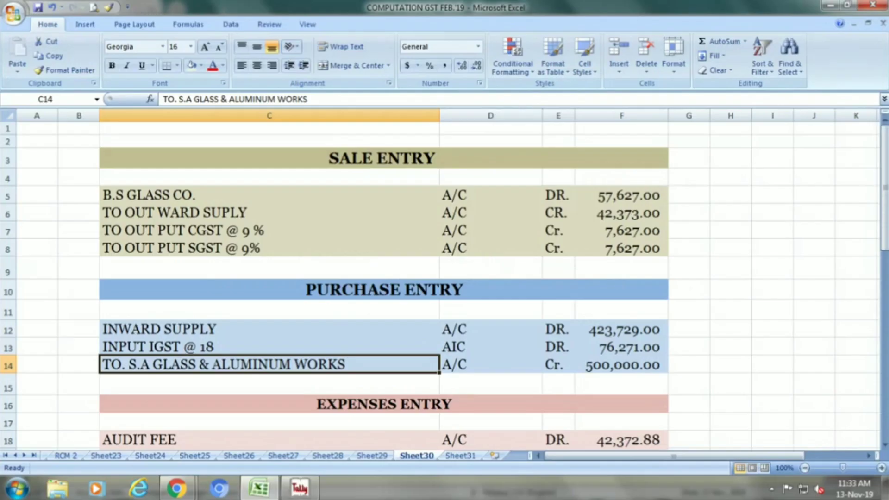
{"action": "key", "text": "alt+Tab"}
{"action": "key", "text": "Return"}
{"action": "key", "text": "Return"}
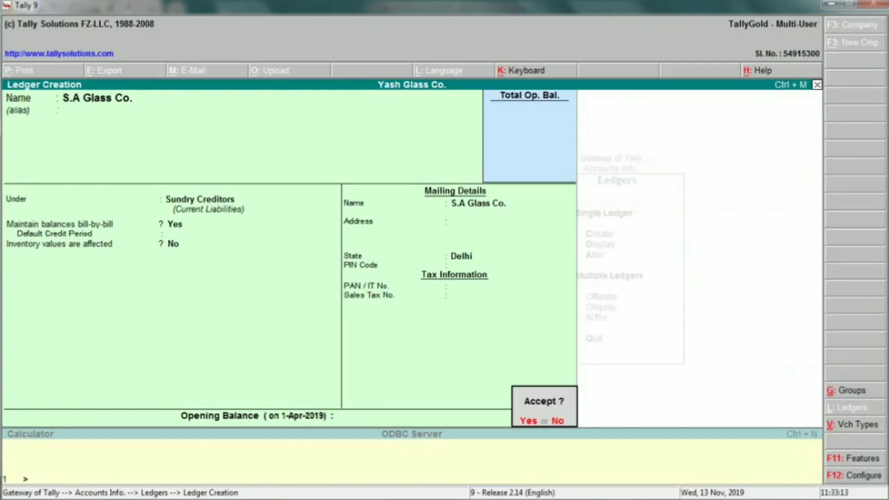
{"action": "key", "text": "y"}
- Check the first account under Expenses Entry in Excel and name the next Tally ledger Audit Fee, without an alias
{"action": "key", "text": "alt+Tab"}
{"action": "key", "text": "Down"}
{"action": "key", "text": "Down"}
{"action": "key", "text": "Down"}
{"action": "key", "text": "Down"}
{"action": "key", "text": "Down"}
{"action": "key", "text": "Down"}
{"action": "key", "text": "Down"}
{"action": "key", "text": "Down"}
{"action": "key", "text": "Down"}
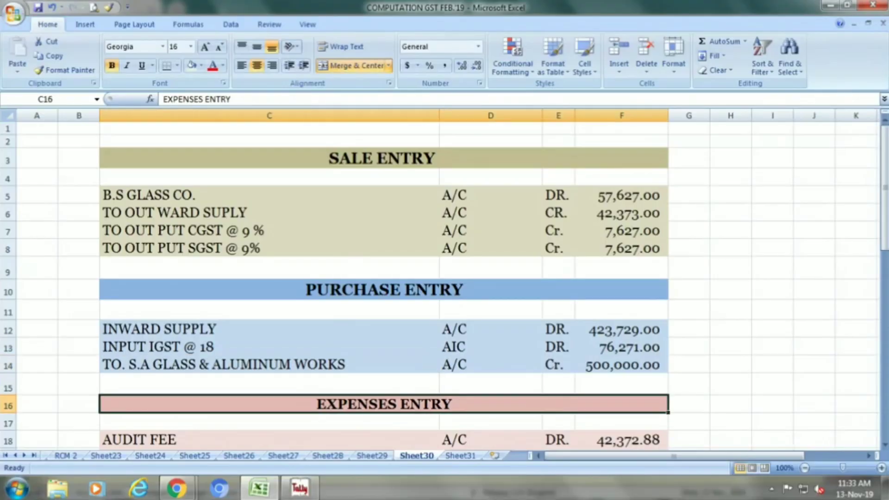
{"action": "key", "text": "Up"}
{"action": "key", "text": "Up"}
{"action": "key", "text": "Up"}
{"action": "key", "text": "Up"}
{"action": "key", "text": "Up"}
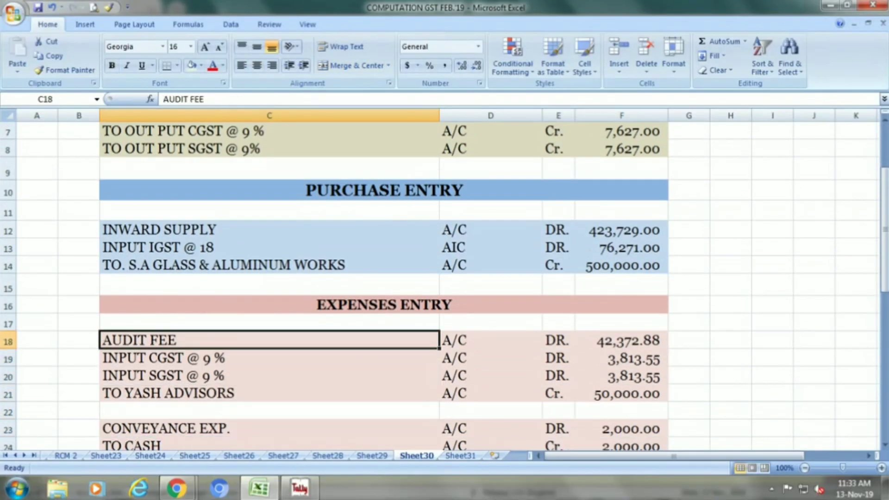
{"action": "key", "text": "alt+Tab"}
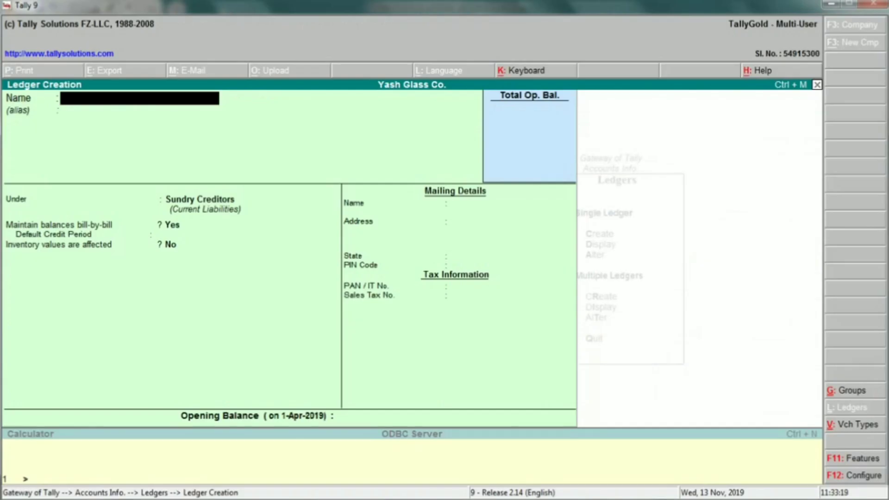
{"action": "type", "text": "Audit Fee"}
{"action": "key", "text": "Return"}
{"action": "key", "text": "Return"}
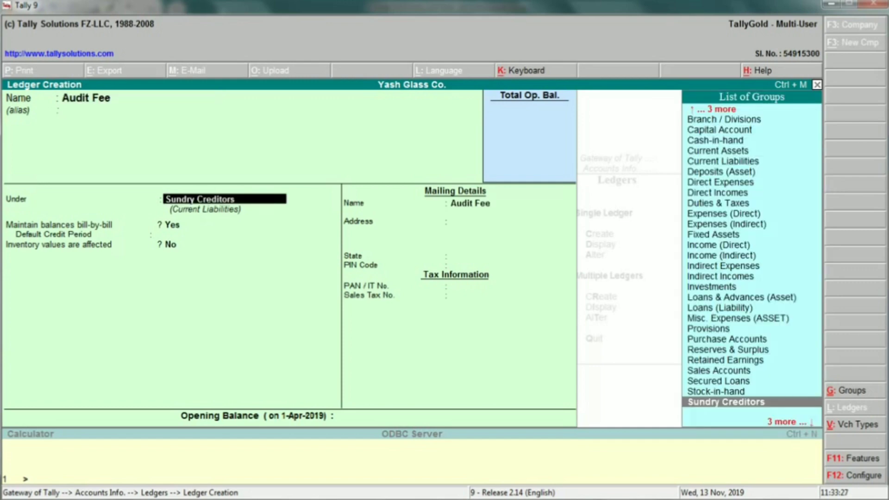
- Place the Audit Fee ledger under Indirect Expenses, keep inventory values at No, and save it
{"action": "type", "text": "Ind"}
{"action": "key", "text": "Down"}
{"action": "key", "text": "Up"}
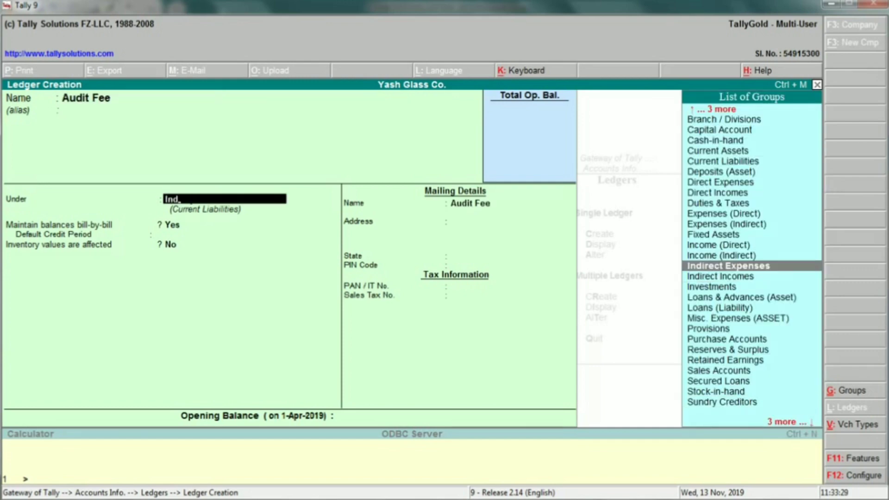
{"action": "key", "text": "Return"}
{"action": "key", "text": "Return"}
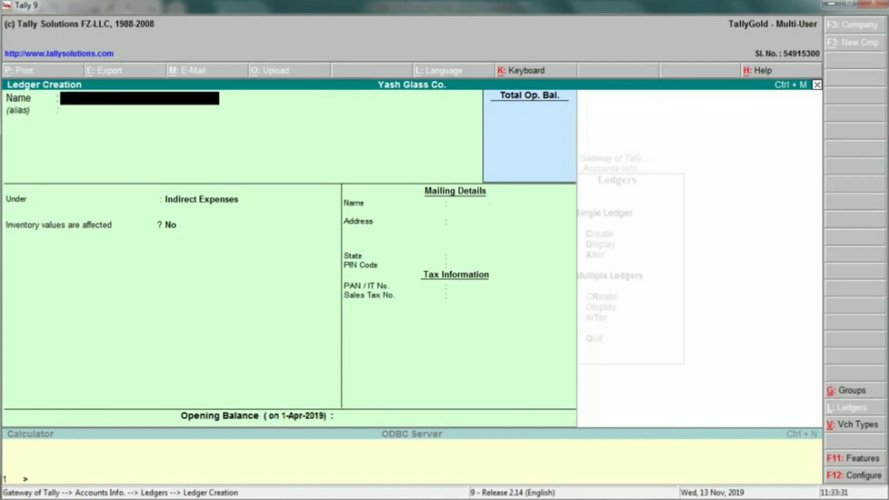
- Check the remaining audit fee entry accounts in Excel and name the next Tally ledger Yash Advisors, without an alias
{"action": "key", "text": "alt+Tab"}
{"action": "key", "text": "Down"}
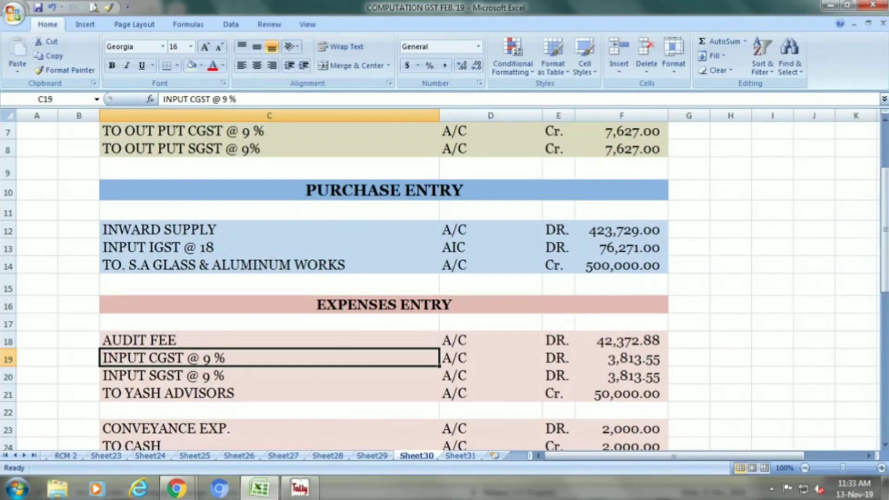
{"action": "key", "text": "Down"}
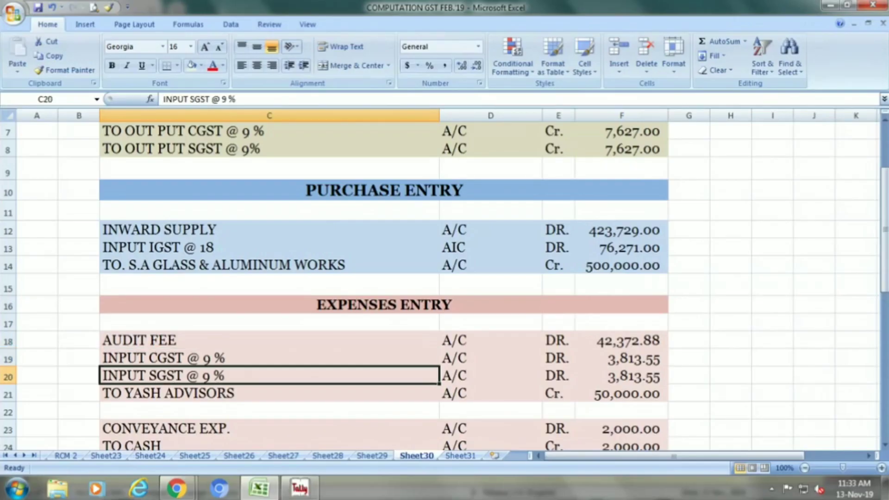
{"action": "key", "text": "Down"}
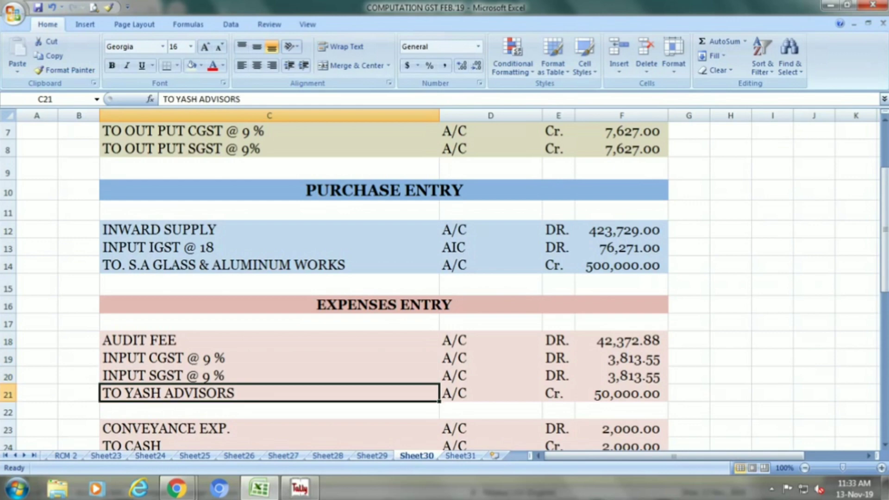
{"action": "key", "text": "alt+Tab"}
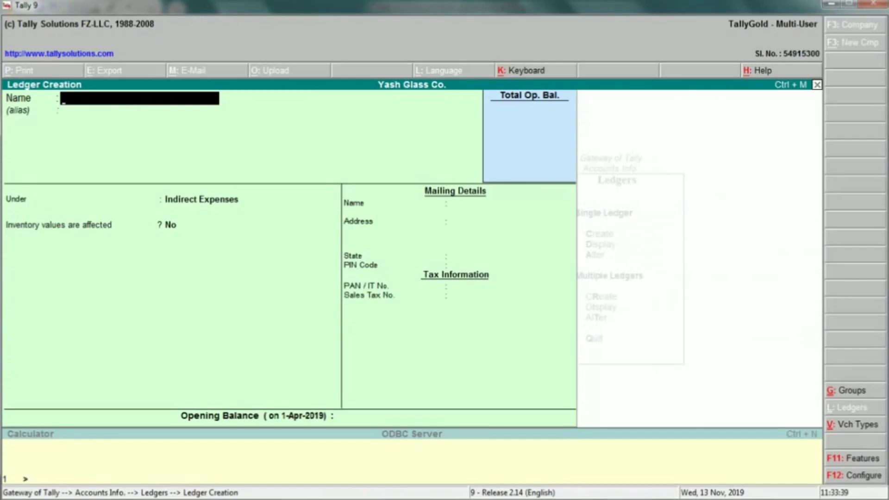
{"action": "type", "text": "Yash Advis"}
{"action": "key", "text": "alt+Tab"}
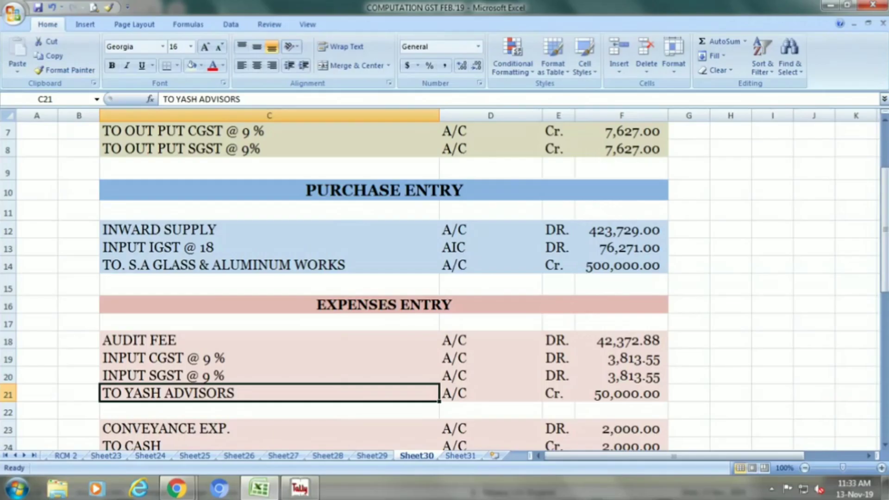
{"action": "key", "text": "alt+Tab"}
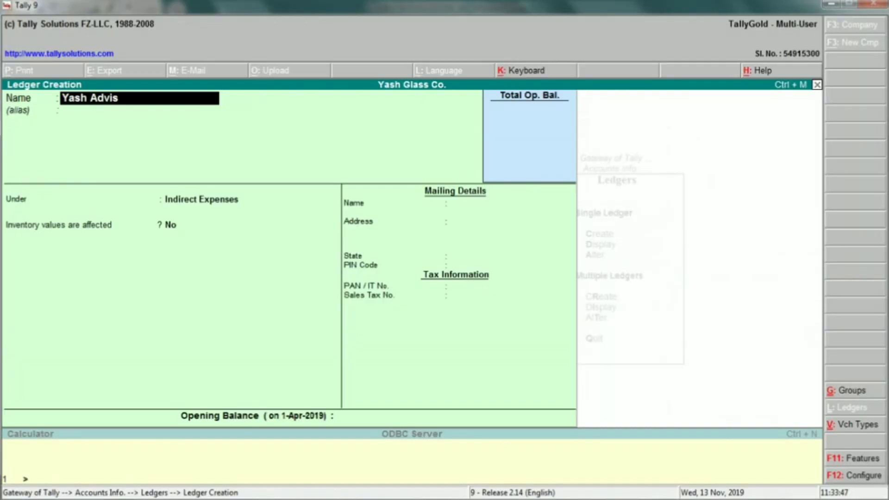
{"action": "type", "text": "ors"}
{"action": "key", "text": "Return"}
{"action": "key", "text": "Return"}
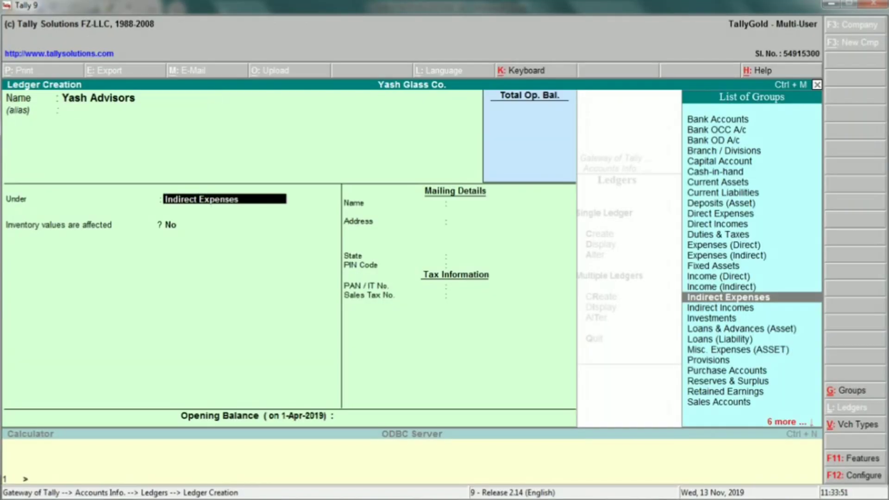
- Place the Yash Advisors ledger under Sundry Creditors, keeping bill-by-bill balances at Yes and leaving the credit period and address blank
{"action": "type", "text": "Sundry"}
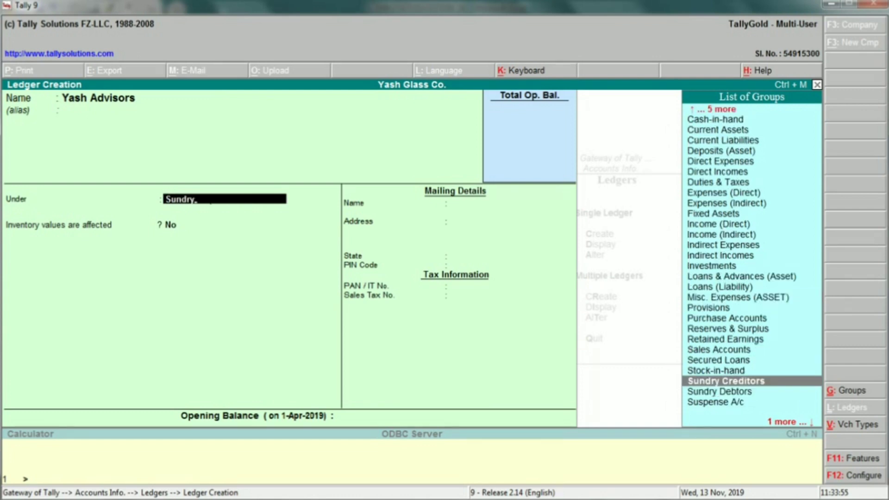
{"action": "key", "text": "Return"}
{"action": "key", "text": "Return"}
{"action": "key", "text": "Return"}
{"action": "key", "text": "Return"}
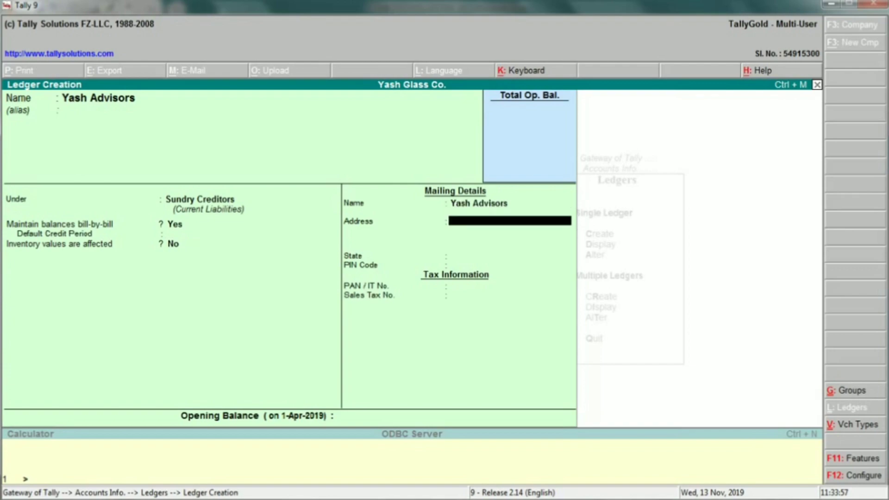
{"action": "key", "text": "Return"}
- Set the Yash Advisors ledger's state to Uttar Pradesh, leave the opening balance blank, and save it
{"action": "key", "text": "alt+Tab"}
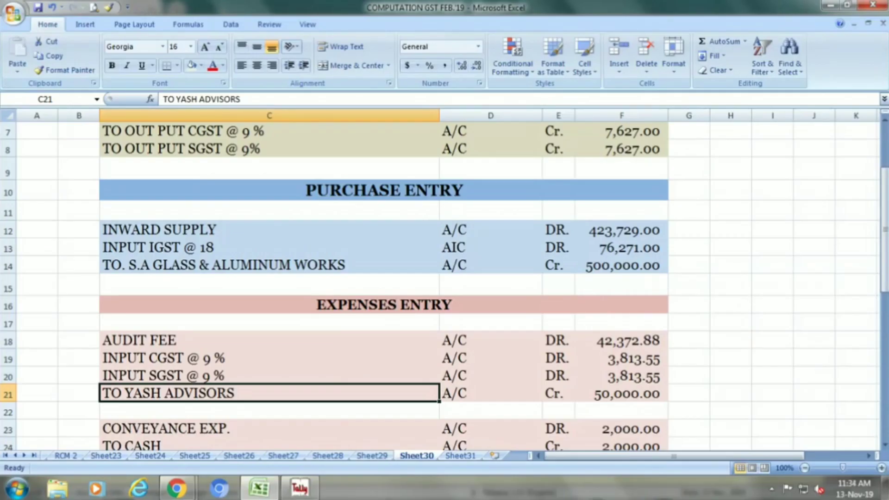
{"action": "key", "text": "alt+Tab"}
{"action": "type", "text": "U"}
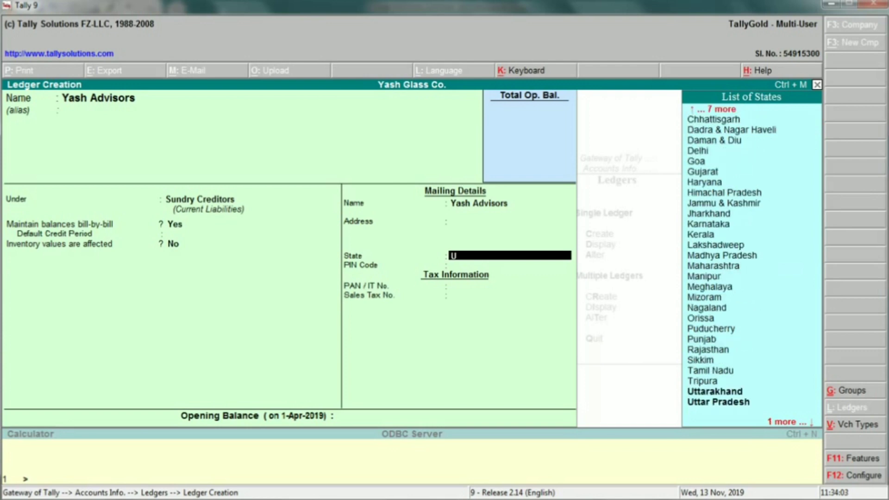
{"action": "key", "text": "Down"}
{"action": "key", "text": "Return"}
{"action": "key", "text": "Return"}
{"action": "key", "text": "Return"}
{"action": "key", "text": "Return"}
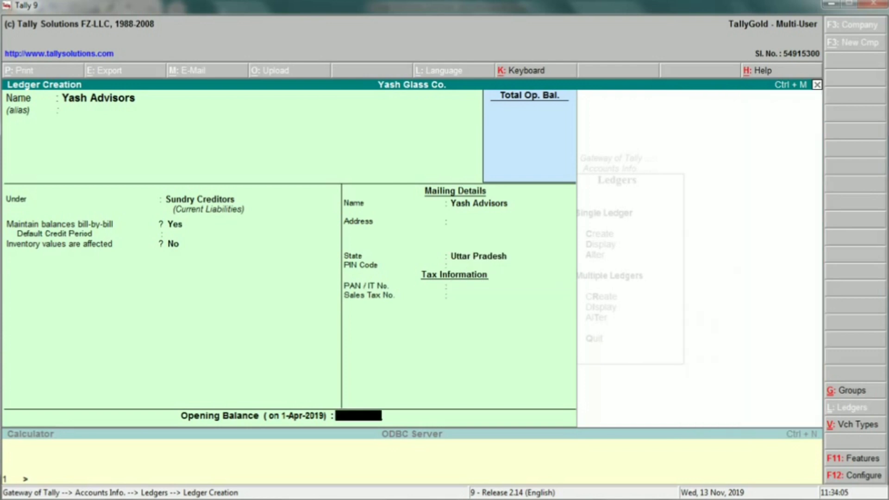
{"action": "key", "text": "Return"}
{"action": "key", "text": "Return"}
- Check the second expense entry's account in Excel and name the next Tally ledger Conyveyance Exp., without an alias
{"action": "key", "text": "alt+Tab"}
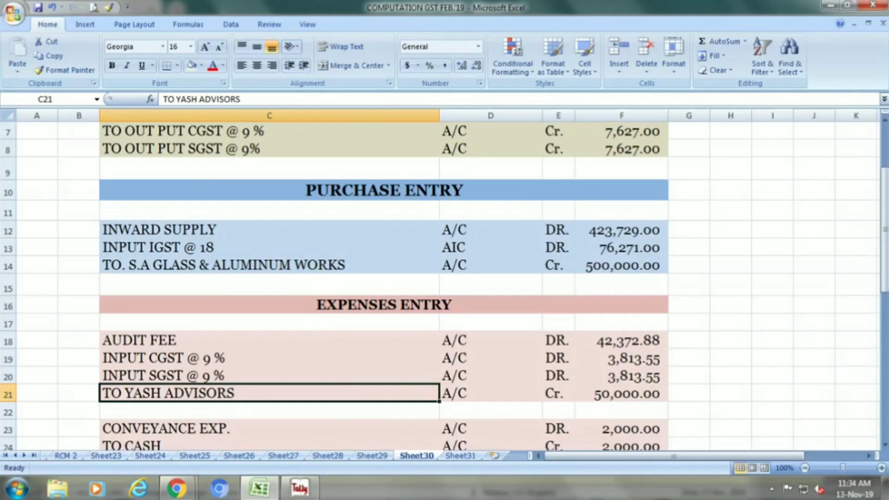
{"action": "key", "text": "Down"}
{"action": "key", "text": "Down"}
{"action": "key", "text": "Down"}
{"action": "key", "text": "Down"}
{"action": "key", "text": "Up"}
{"action": "key", "text": "Up"}
{"action": "key", "text": "alt+Tab"}
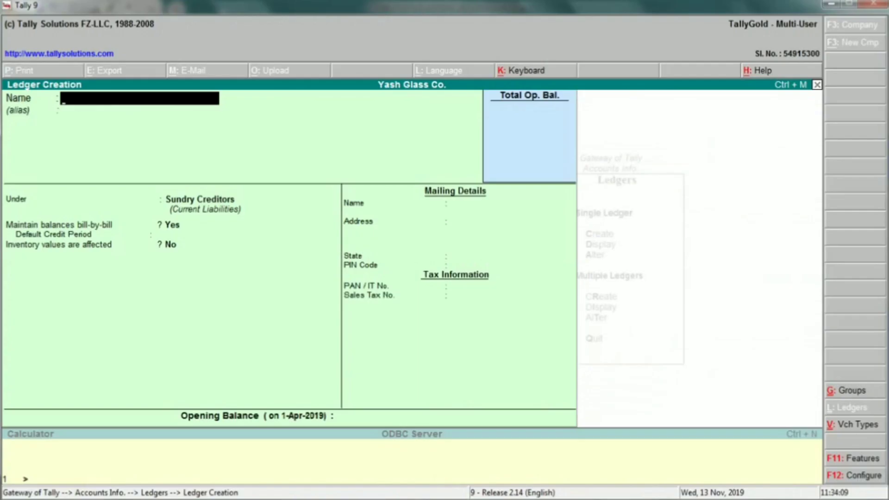
{"action": "type", "text": "Cony"}
{"action": "key", "text": "alt+Tab"}
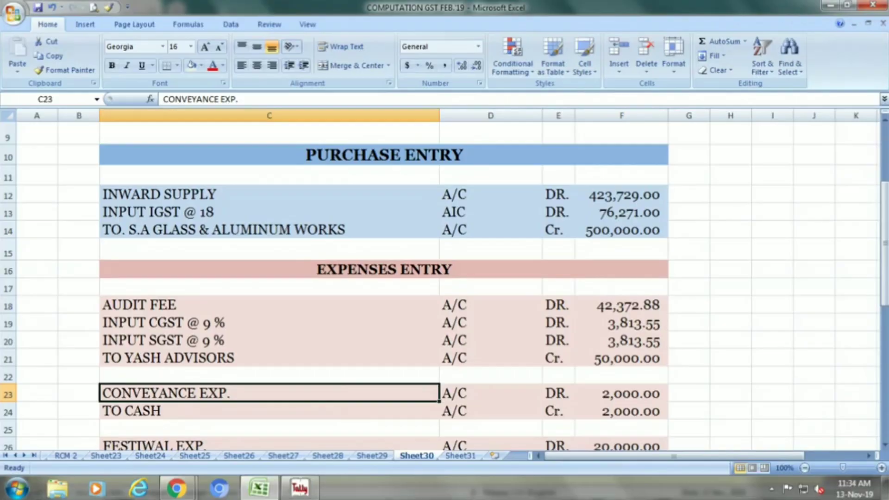
{"action": "key", "text": "alt+Tab"}
{"action": "type", "text": "v"}
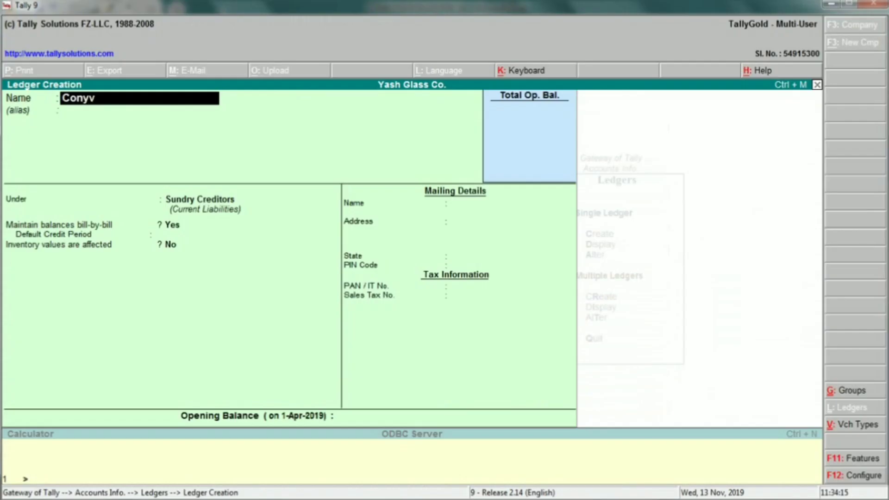
{"action": "type", "text": "eyance"}
{"action": "key", "text": "alt+Tab"}
{"action": "key", "text": "alt+Tab"}
{"action": "type", "text": "Exp."}
{"action": "key", "text": "Return"}
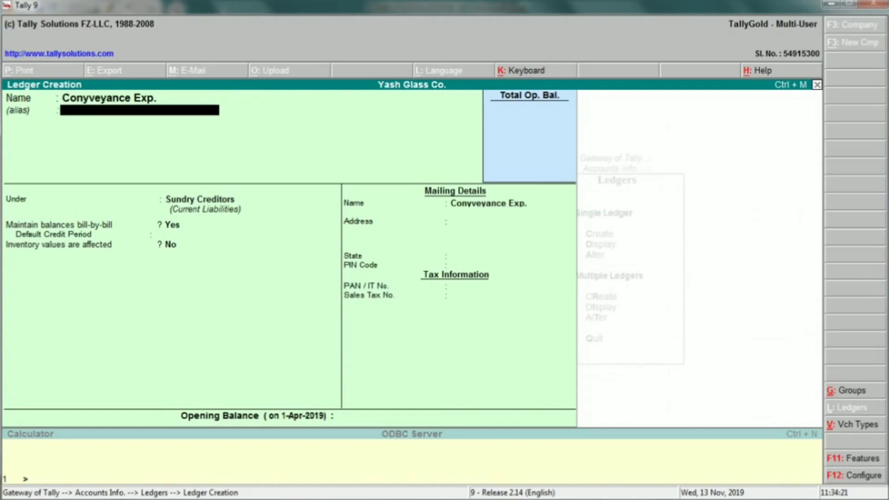
{"action": "key", "text": "Return"}
- Place the Conyveyance Exp. ledger under Indirect Expenses, keep inventory No and the opening balance blank, and save it
{"action": "type", "text": "Ind."}
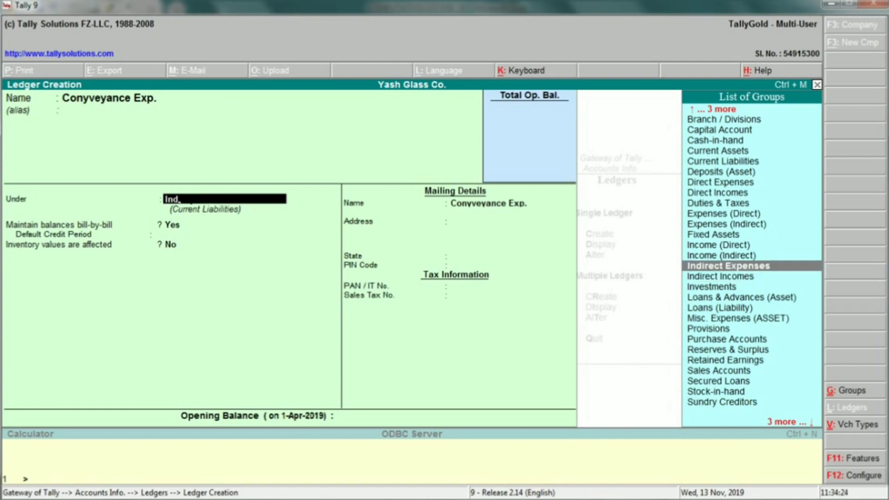
{"action": "key", "text": "Return"}
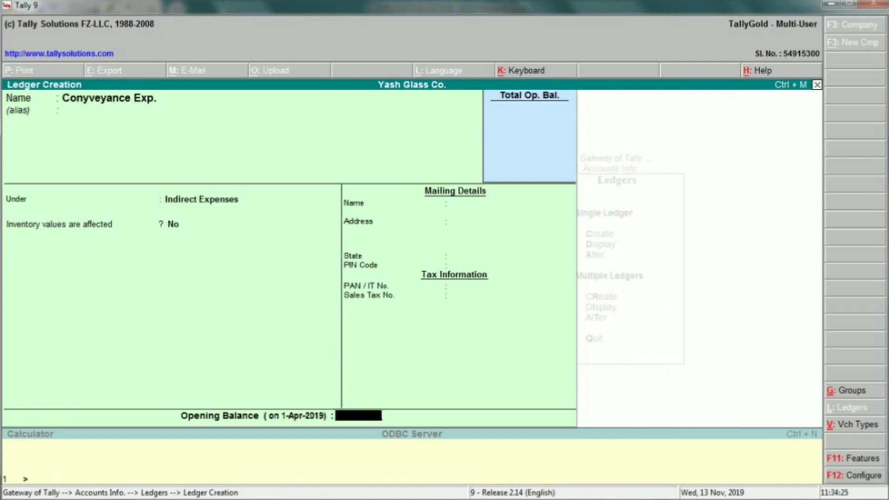
{"action": "key", "text": "Return"}
{"action": "key", "text": "Return"}
- Check the third expense entry's account in Excel and name the next Tally ledger Festiwal Exp., without an alias
{"action": "key", "text": "alt+Tab"}
{"action": "key", "text": "Down"}
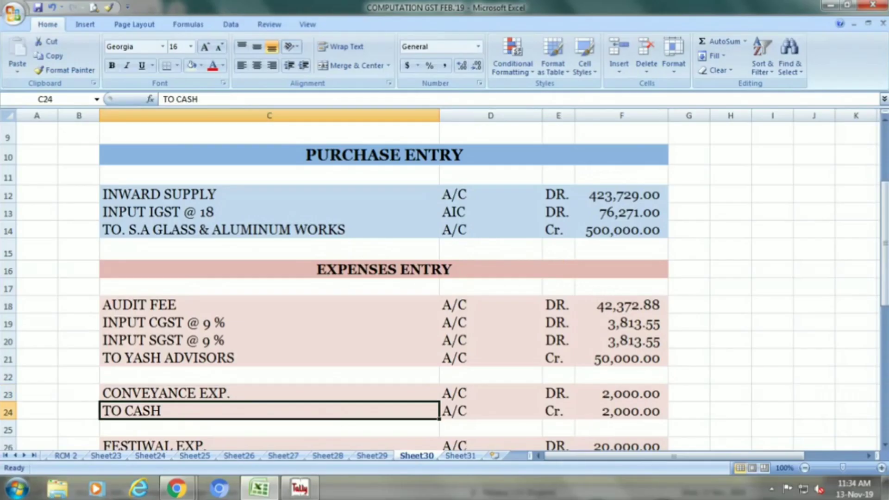
{"action": "key", "text": "Down"}
{"action": "key", "text": "Down"}
{"action": "key", "text": "Down"}
{"action": "key", "text": "Down"}
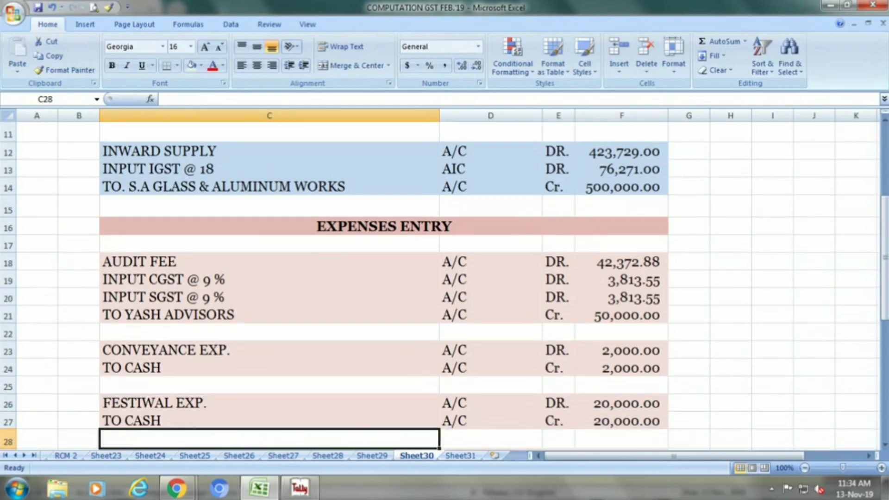
{"action": "key", "text": "Up"}
{"action": "key", "text": "Up"}
{"action": "key", "text": "alt+Tab"}
{"action": "type", "text": "F"}
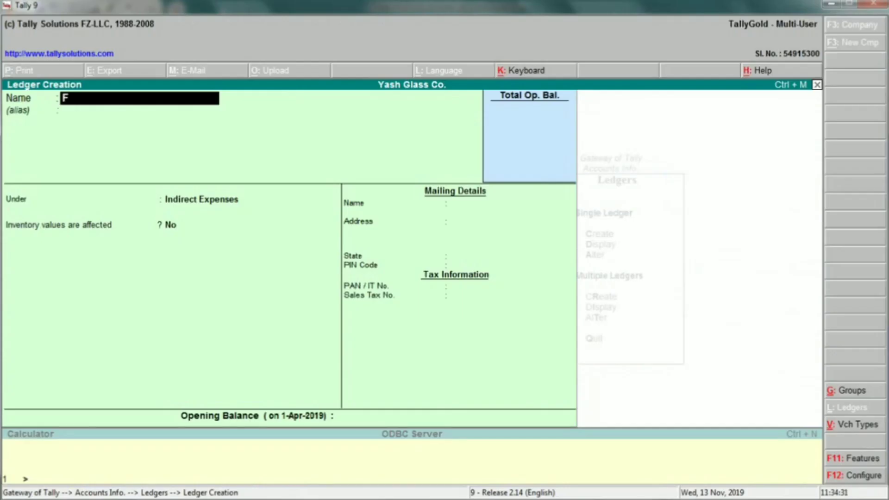
{"action": "type", "text": "estiwal Exp.L"}
{"action": "key", "text": "BackSpace"}
{"action": "key", "text": "Return"}
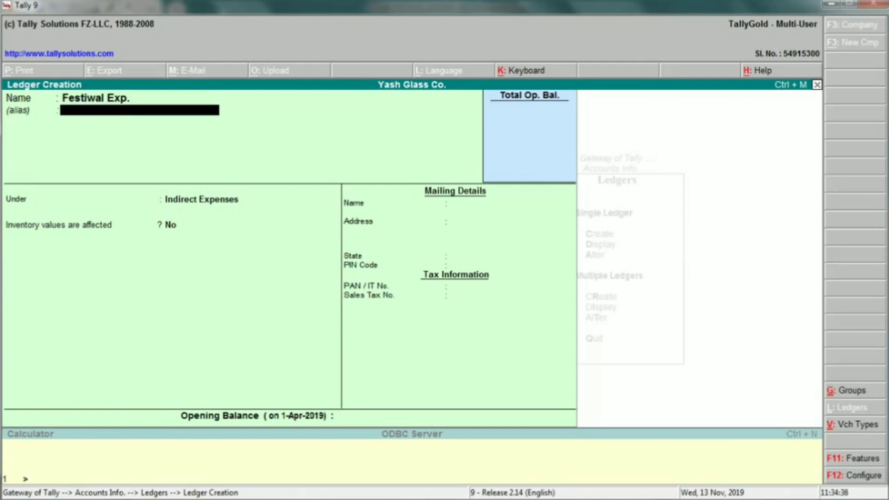
{"action": "key", "text": "Return"}
- Keep the Festiwal Exp. ledger under Indirect Expenses with inventory No and a blank opening balance, and save it
{"action": "key", "text": "Return"}
{"action": "key", "text": "Return"}
{"action": "key", "text": "Return"}
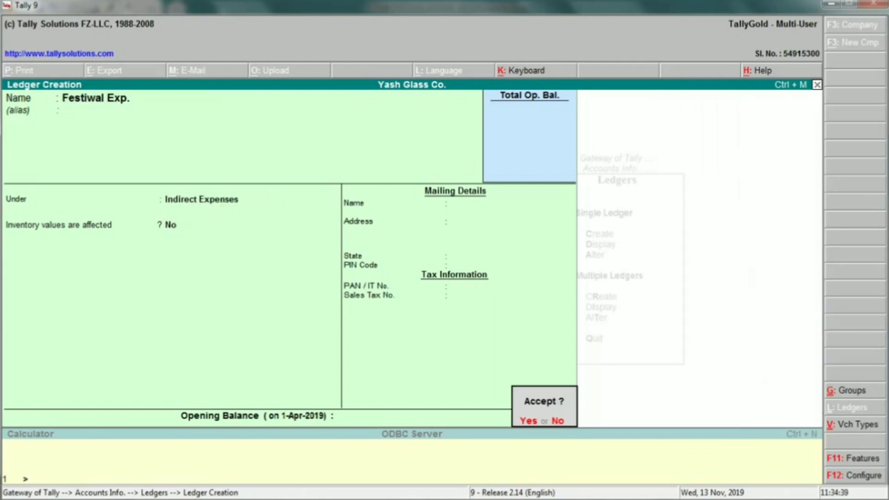
{"action": "key", "text": "Return"}
- Check the fourth expense entry's account in Excel and begin the next Tally ledger's name with Repair &
{"action": "key", "text": "alt+Tab"}
{"action": "key", "text": "Down"}
{"action": "key", "text": "Down"}
{"action": "key", "text": "Down"}
{"action": "key", "text": "Down"}
{"action": "key", "text": "Down"}
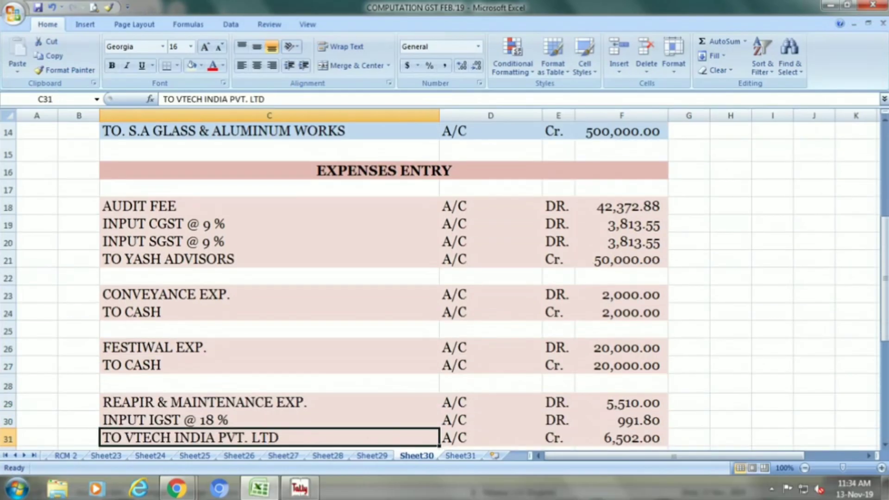
{"action": "key", "text": "Up"}
{"action": "key", "text": "Up"}
{"action": "key", "text": "Up"}
{"action": "key", "text": "Up"}
{"action": "key", "text": "Down"}
{"action": "key", "text": "Down"}
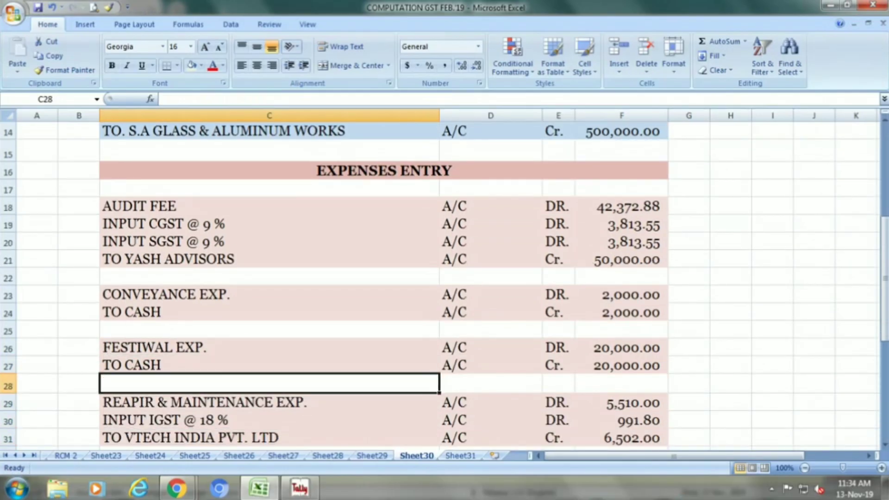
{"action": "key", "text": "alt+Tab"}
{"action": "type", "text": "R"}
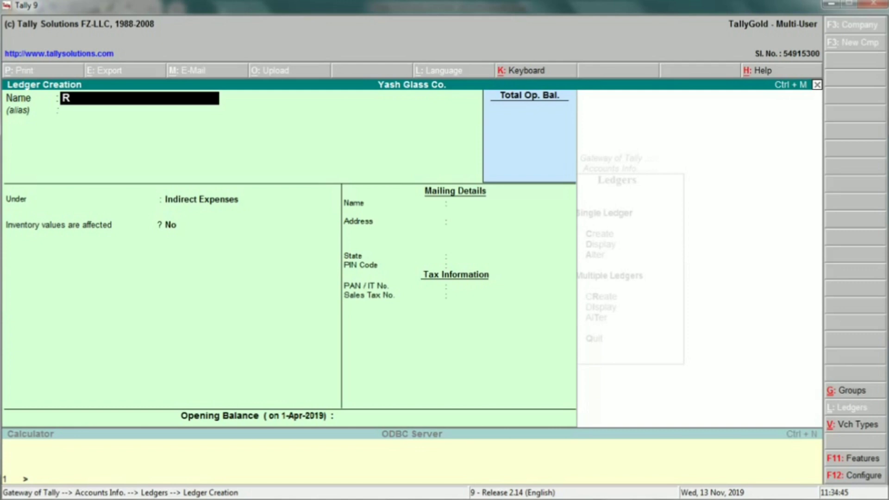
{"action": "type", "text": "epair %"}
{"action": "key", "text": "BackSpace"}
{"action": "type", "text": "&"}
- Complete the Tally ledger name as Repair & Maintenance Exp., checking the wording against the Excel entry, and leave the alias blank
{"action": "key", "text": "alt+Tab"}
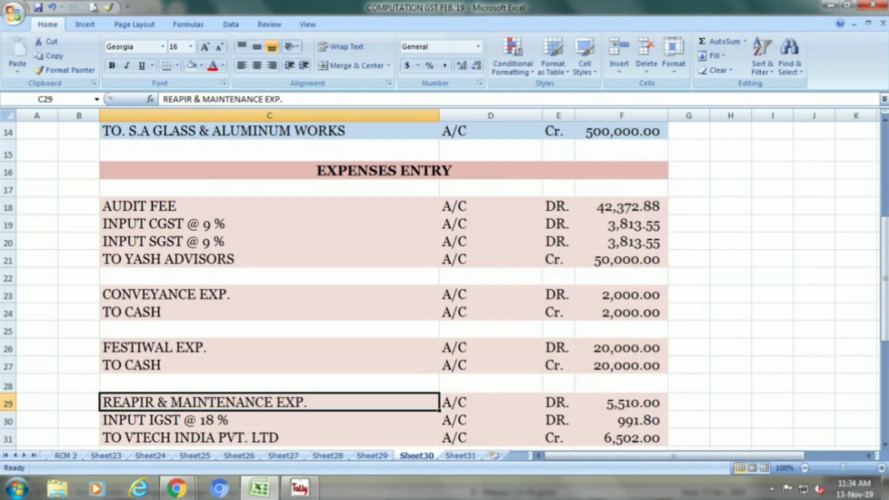
{"action": "key", "text": "alt+Tab"}
{"action": "type", "text": "Main"}
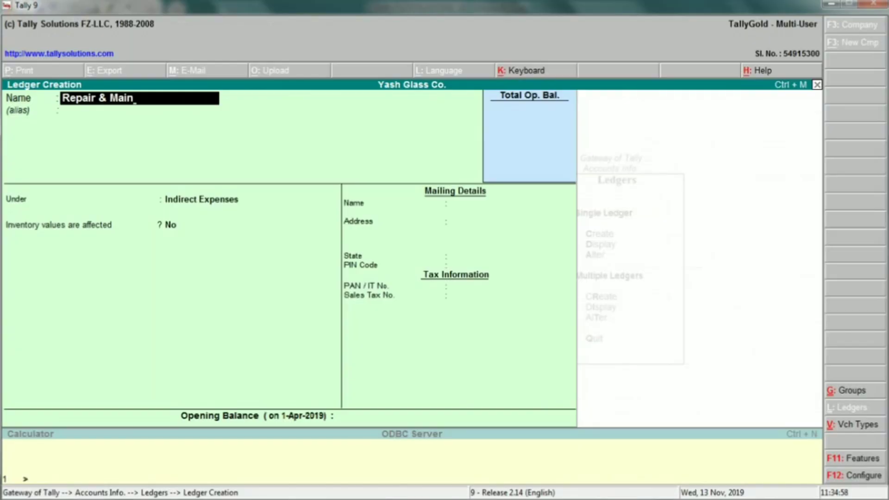
{"action": "key", "text": "alt+Tab"}
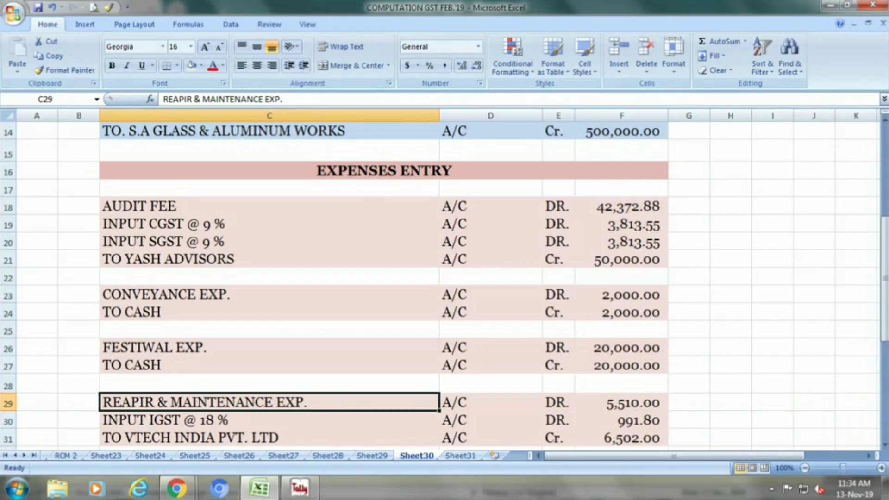
{"action": "key", "text": "alt+Tab"}
{"action": "type", "text": "ten"}
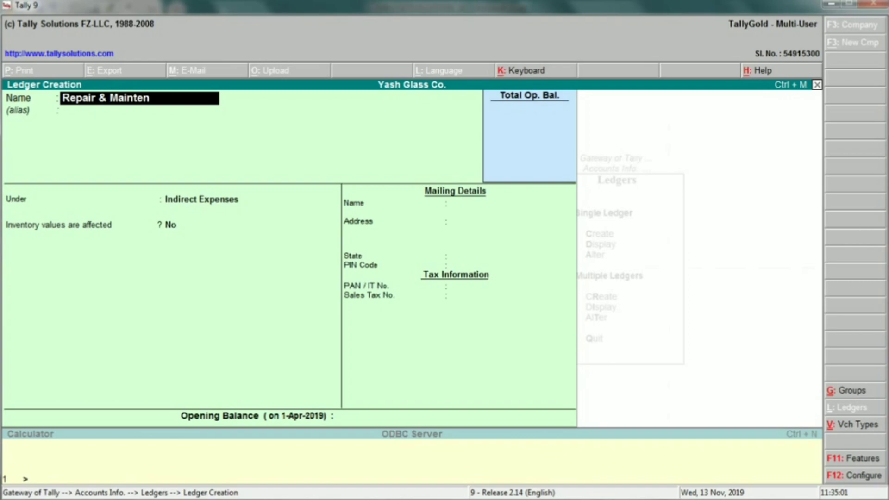
{"action": "key", "text": "alt+Tab"}
{"action": "key", "text": "alt+Tab"}
{"action": "type", "text": "ance"}
{"action": "key", "text": "alt+Tab"}
{"action": "key", "text": "alt+Tab"}
{"action": "type", "text": "Exp"}
{"action": "key", "text": "Return"}
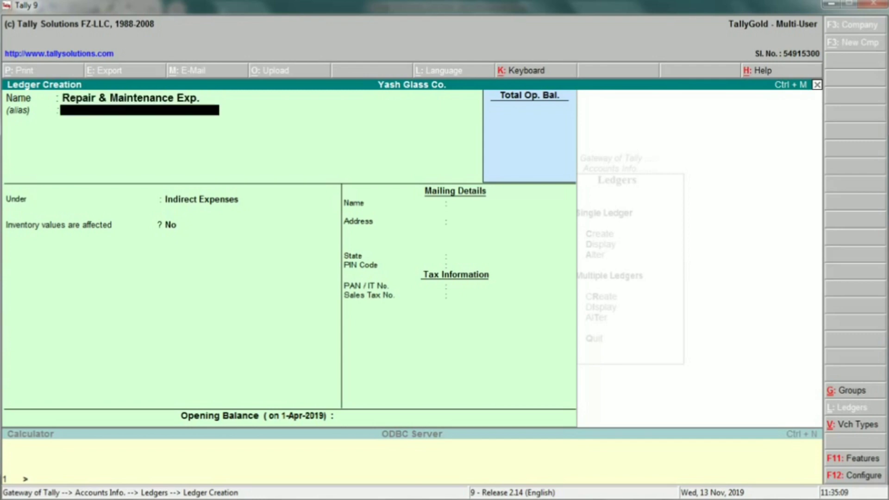
{"action": "key", "text": "Return"}
- Keep the Repair & Maintenance Exp. ledger under Indirect Expenses with inventory No and a blank opening balance, and save it
{"action": "key", "text": "Return"}
{"action": "key", "text": "Return"}
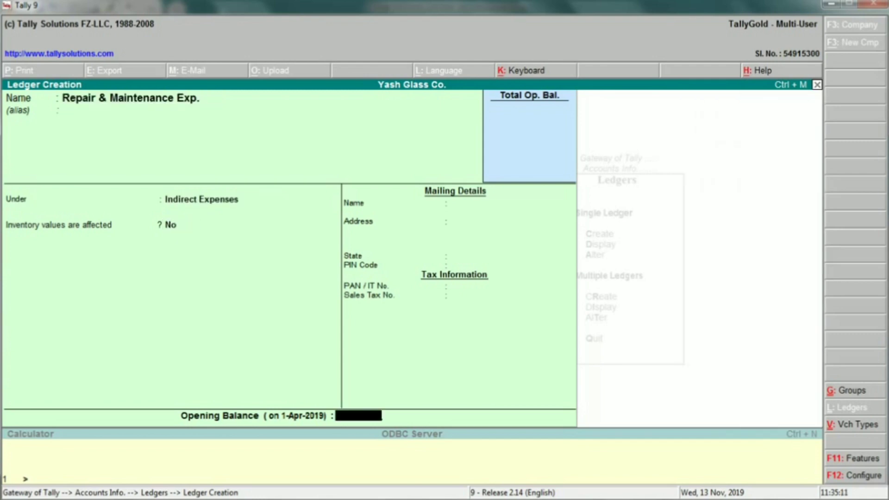
{"action": "key", "text": "Return"}
{"action": "key", "text": "Return"}
- Check the credited party of the repair and maintenance entry in Excel and begin the next Tally ledger's name with Vtech India
{"action": "key", "text": "alt+Tab"}
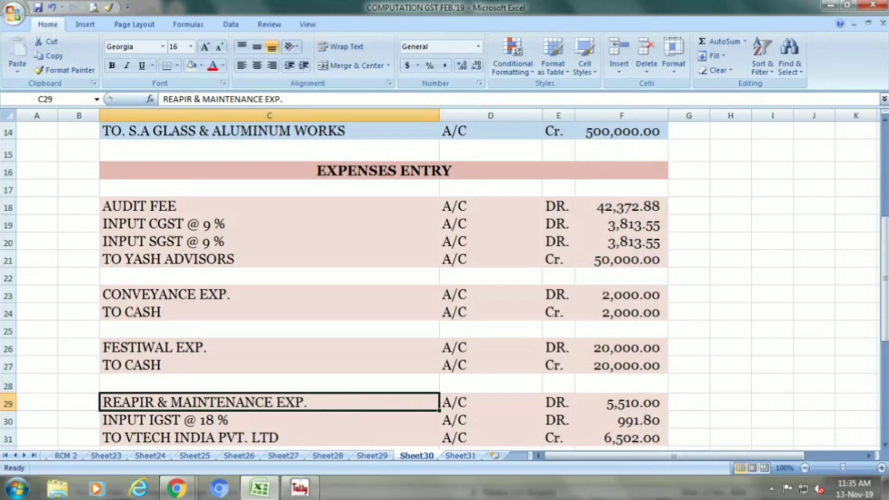
{"action": "left_click", "coordinate": [268, 420]}
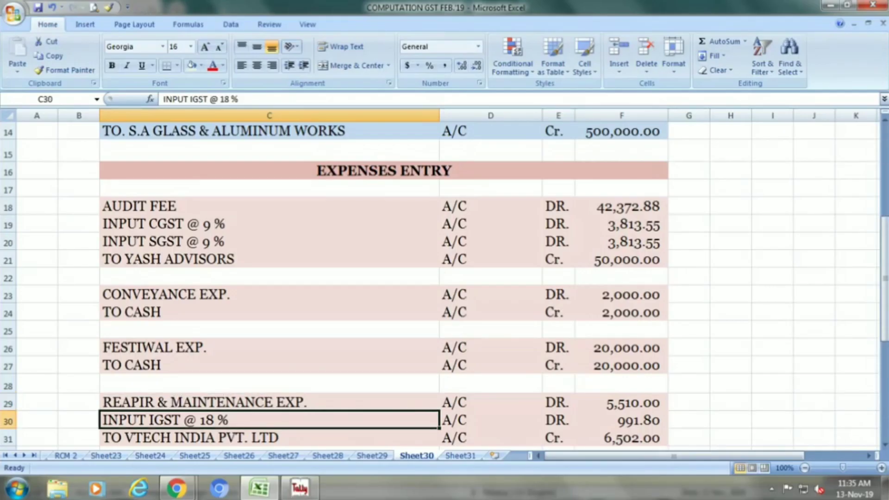
{"action": "left_click", "coordinate": [268, 437]}
{"action": "key", "text": "alt+Tab"}
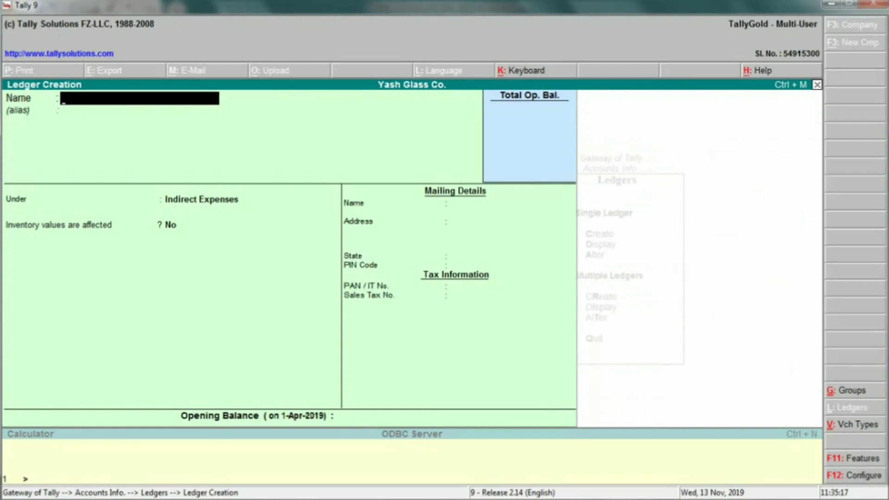
{"action": "type", "text": "Vtech"}
{"action": "key", "text": "alt+Tab"}
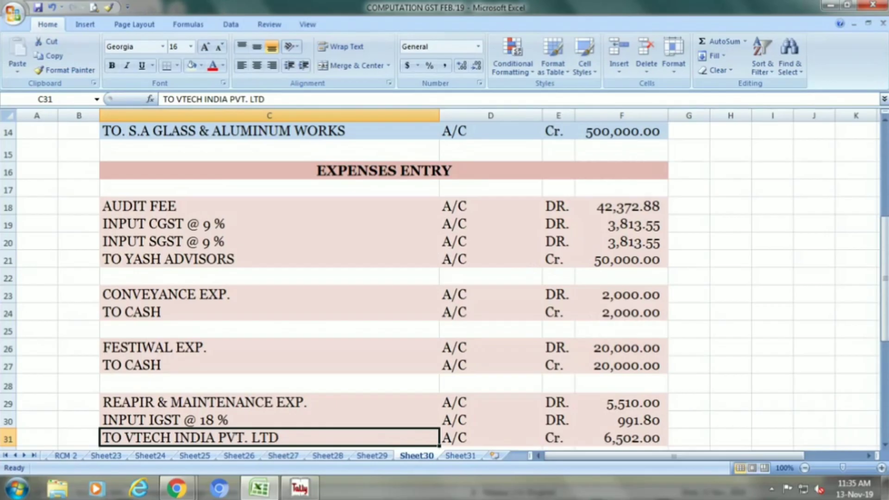
{"action": "key", "text": "alt+Tab"}
{"action": "type", "text": "Indioa"}
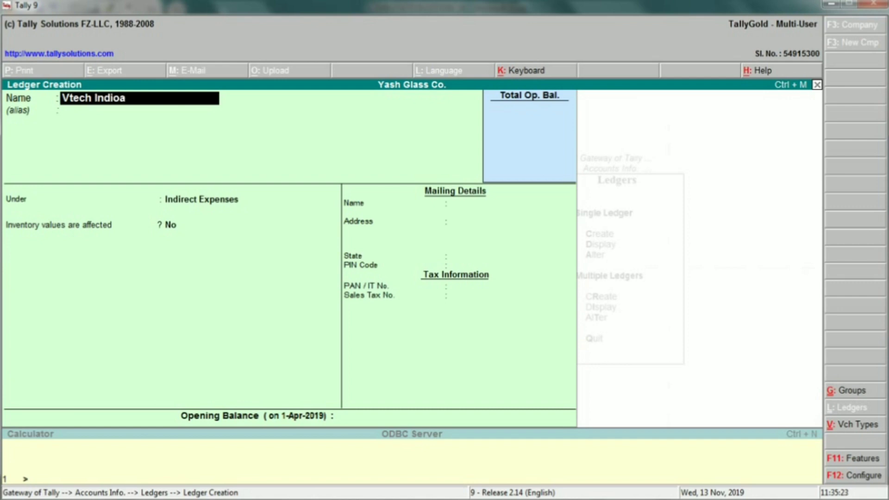
{"action": "key", "text": "BackSpace"}
{"action": "key", "text": "BackSpace"}
{"action": "type", "text": "a"}
- Complete the Tally ledger name as Vtech India Pvt. Ltd., checking the wording against the Excel entry, and leave the alias blank
{"action": "key", "text": "alt+Tab"}
{"action": "key", "text": "alt+Tab"}
{"action": "type", "text": "Pvt"}
{"action": "key", "text": "alt+Tab"}
{"action": "key", "text": "alt+Tab"}
{"action": "type", "text": ". LD"}
{"action": "key", "text": "BackSpace"}
{"action": "type", "text": "td."}
{"action": "key", "text": "alt+Tab"}
{"action": "key", "text": "alt+Tab"}
{"action": "key", "text": "Return"}
{"action": "key", "text": "Return"}
- Place the Vtech India Pvt. Ltd. ledger under Sundry Creditors with bill-by-bill balances Yes, no default credit period and inventory No
{"action": "type", "text": "S"}
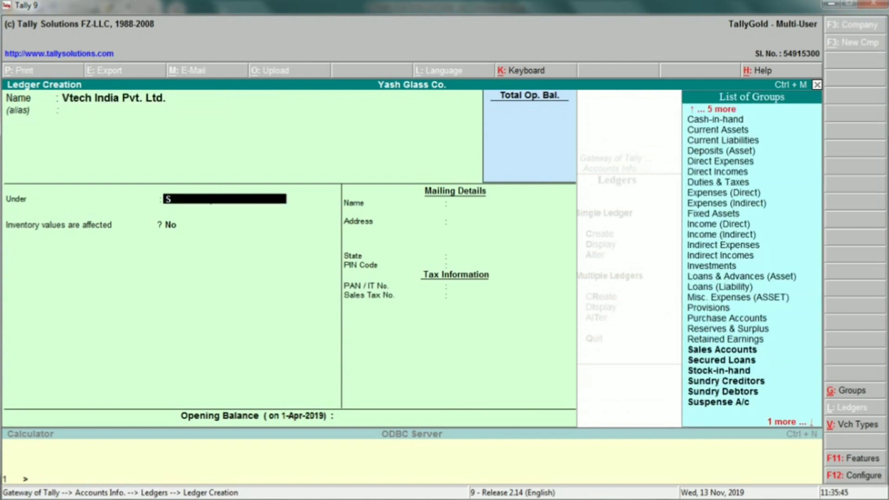
{"action": "type", "text": "undry"}
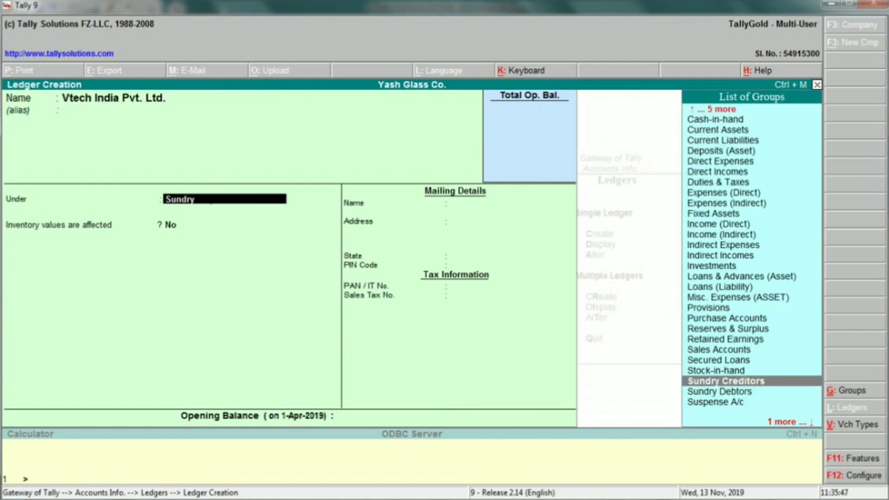
{"action": "key", "text": "Return"}
{"action": "key", "text": "Return"}
{"action": "key", "text": "Return"}
{"action": "key", "text": "Return"}
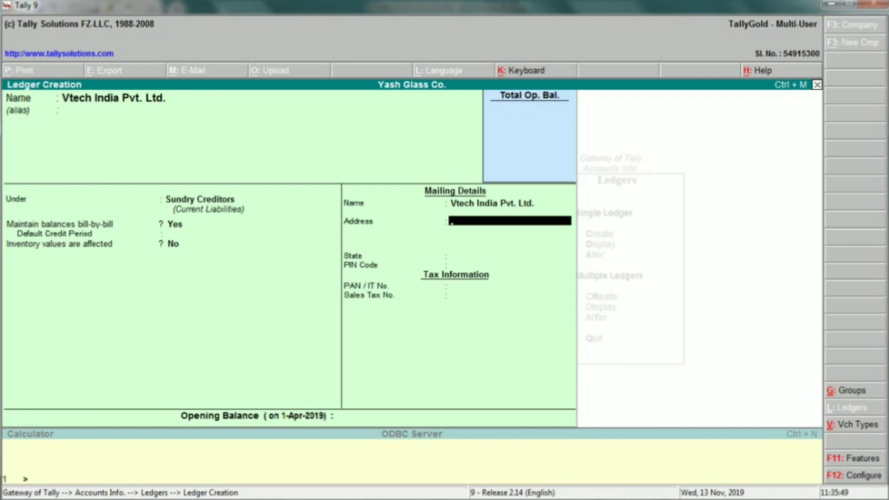
- Set the Vtech India Pvt. Ltd. ledger's state to Delhi, leave the address, tax details and opening balance blank, and save it
{"action": "key", "text": "alt+Tab"}
{"action": "key", "text": "alt+Tab"}
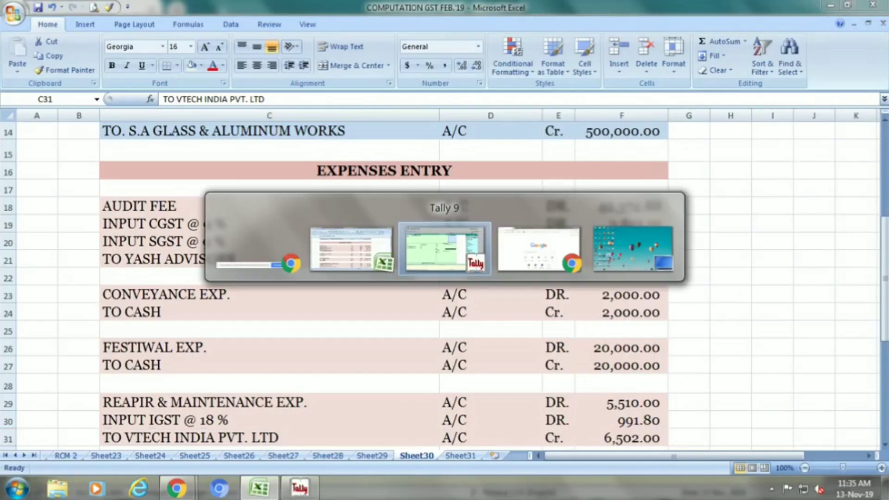
{"action": "key", "text": "Return"}
{"action": "type", "text": "Delhi"}
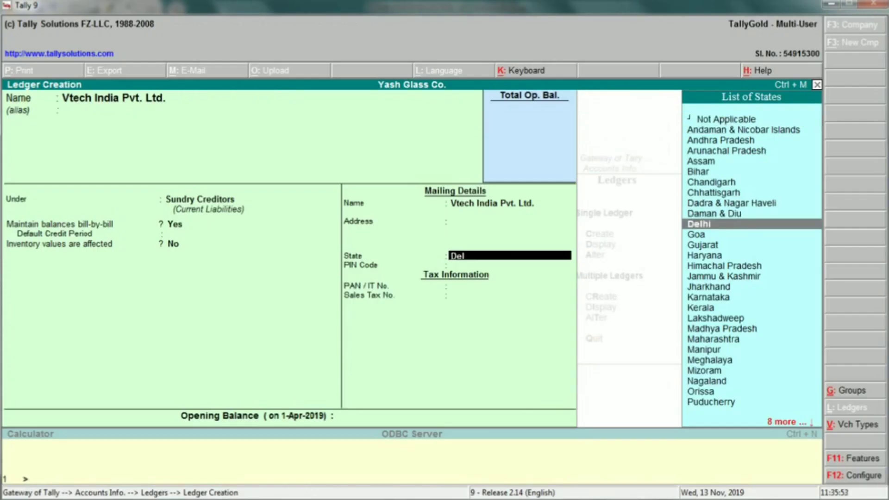
{"action": "key", "text": "Return"}
{"action": "key", "text": "Return"}
{"action": "key", "text": "Return"}
{"action": "key", "text": "Return"}
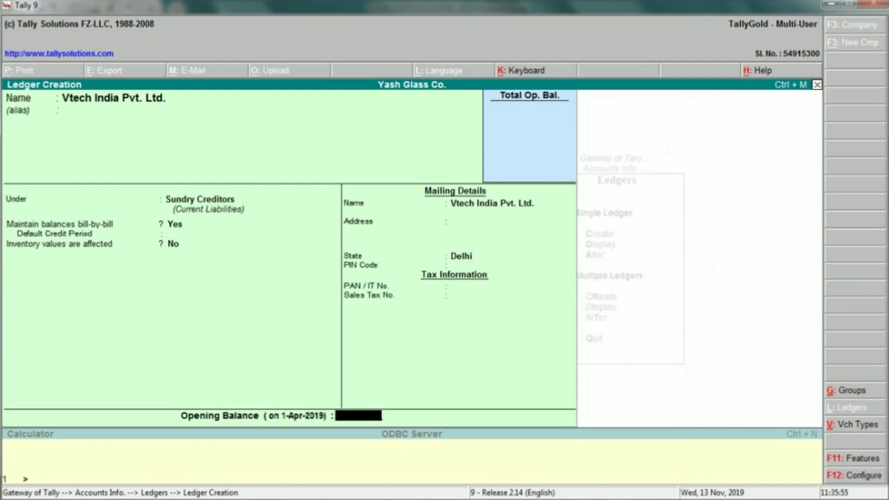
{"action": "key", "text": "Return"}
{"action": "key", "text": "Return"}
- Check the printing expense entry in Excel and name the next Tally ledger Printing & Stationary, without an alias
{"action": "key", "text": "alt+Tab"}
{"action": "key", "text": "Down"}
{"action": "key", "text": "Down"}
{"action": "key", "text": "Down"}
{"action": "key", "text": "Down"}
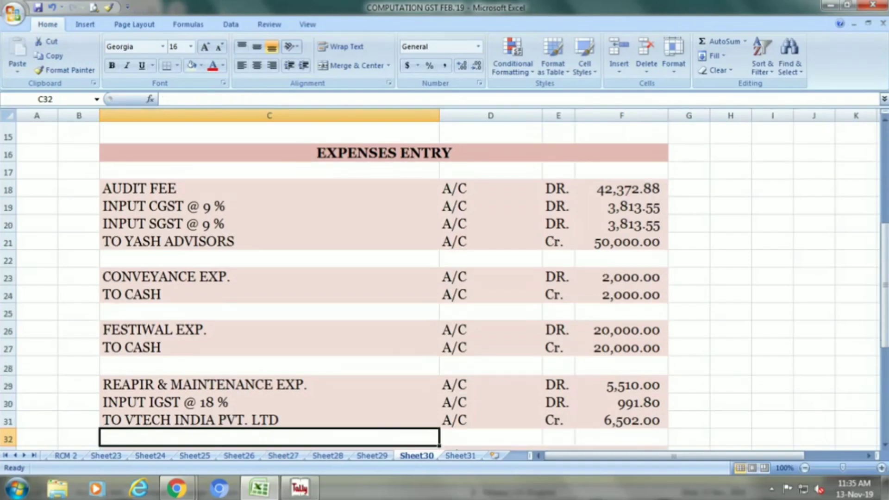
{"action": "key", "text": "Up"}
{"action": "key", "text": "Up"}
{"action": "key", "text": "alt+Tab"}
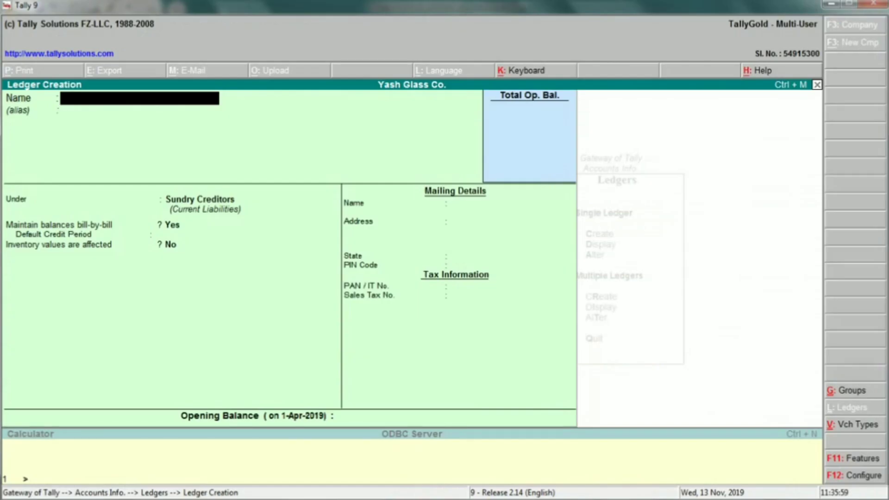
{"action": "type", "text": "Printing %"}
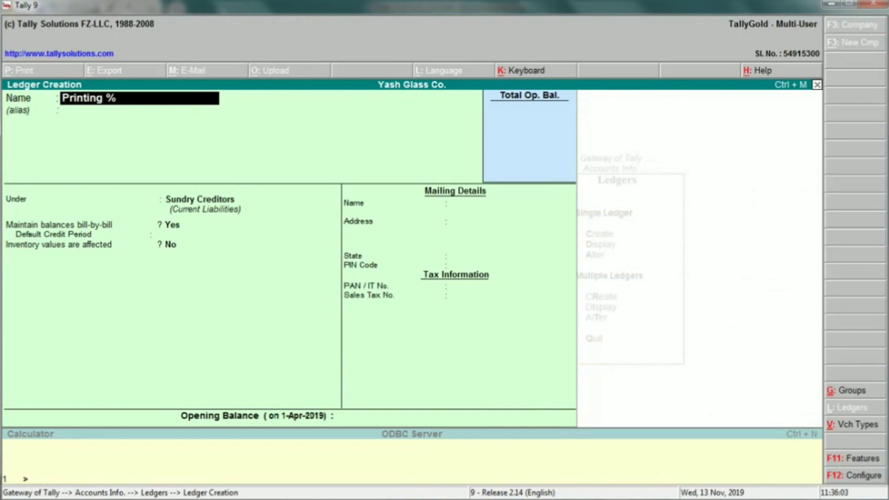
{"action": "key", "text": "BackSpace"}
{"action": "type", "text": "7"}
{"action": "key", "text": "BackSpace"}
{"action": "type", "text": "&^"}
{"action": "key", "text": "BackSpace"}
{"action": "type", "text": "Stationary"}
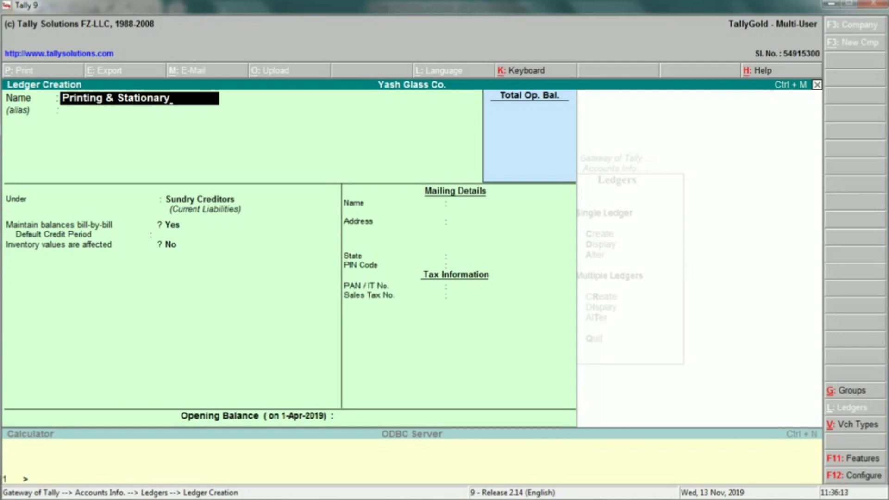
{"action": "key", "text": "Return"}
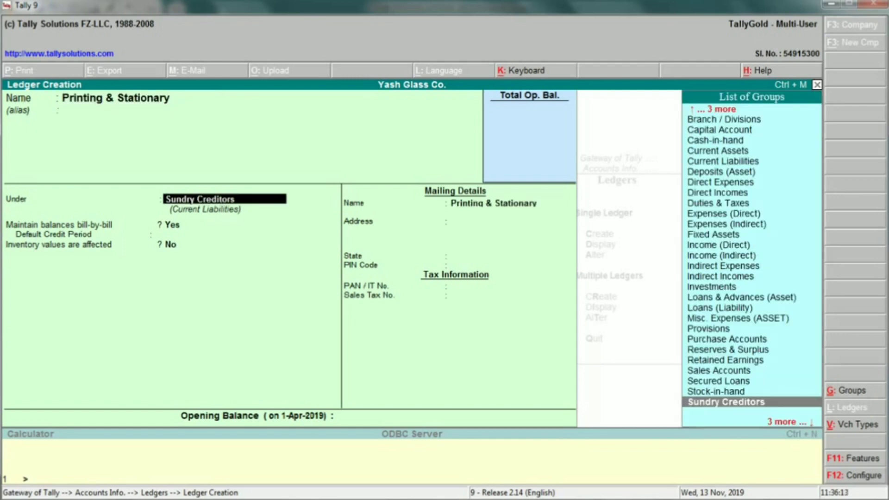
- Place the Printing & Stationary ledger under Indirect Expenses, keep inventory No and the opening balance blank, and save it
{"action": "type", "text": "Ind"}
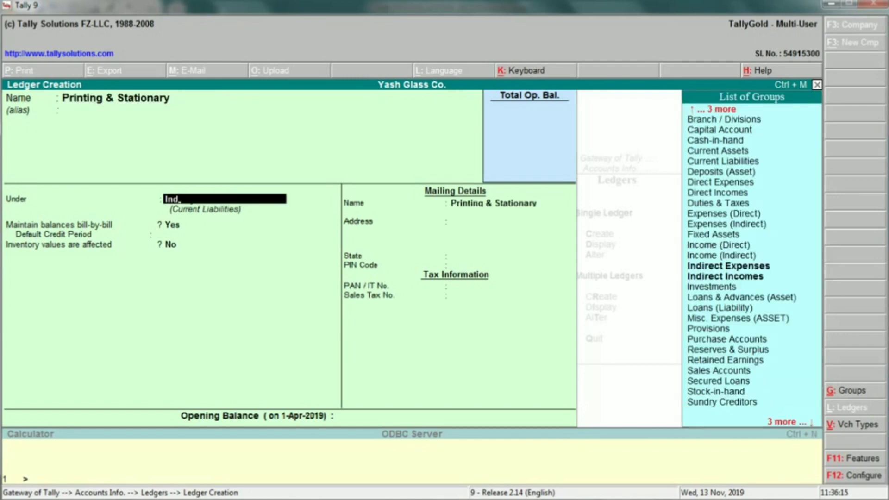
{"action": "key", "text": "Down"}
{"action": "key", "text": "Up"}
{"action": "key", "text": "Return"}
{"action": "key", "text": "Return"}
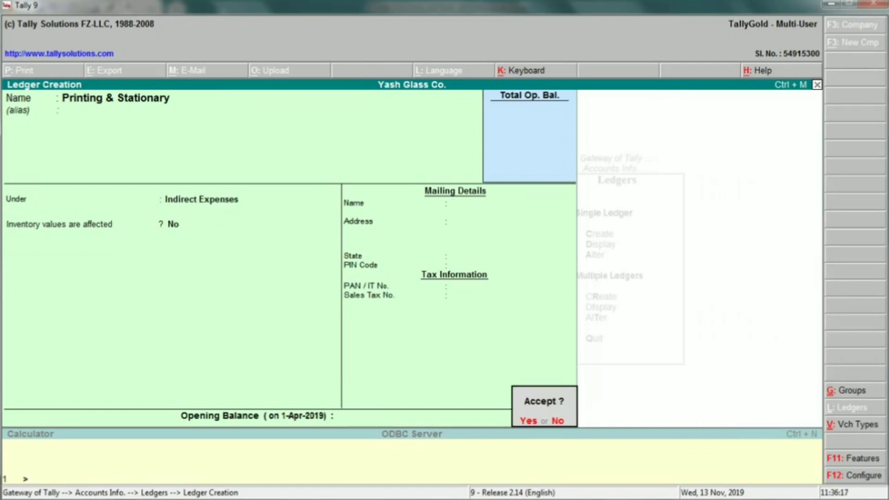
{"action": "key", "text": "Return"}
- Check the expense entry following printing in Excel and name the next Tally ledger Depreciation, without an alias
{"action": "key", "text": "alt+Tab"}
{"action": "key", "text": "Down"}
{"action": "key", "text": "Down"}
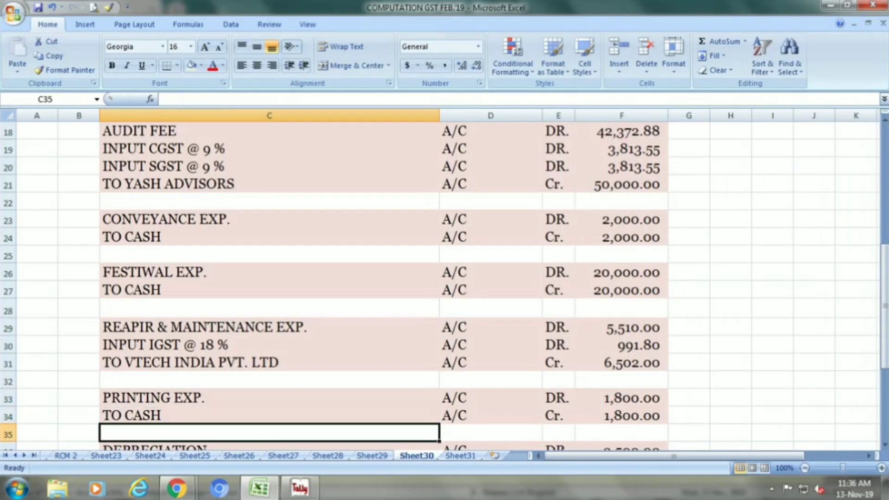
{"action": "key", "text": "Down"}
{"action": "key", "text": "Down"}
{"action": "key", "text": "Up"}
{"action": "key", "text": "alt+Tab"}
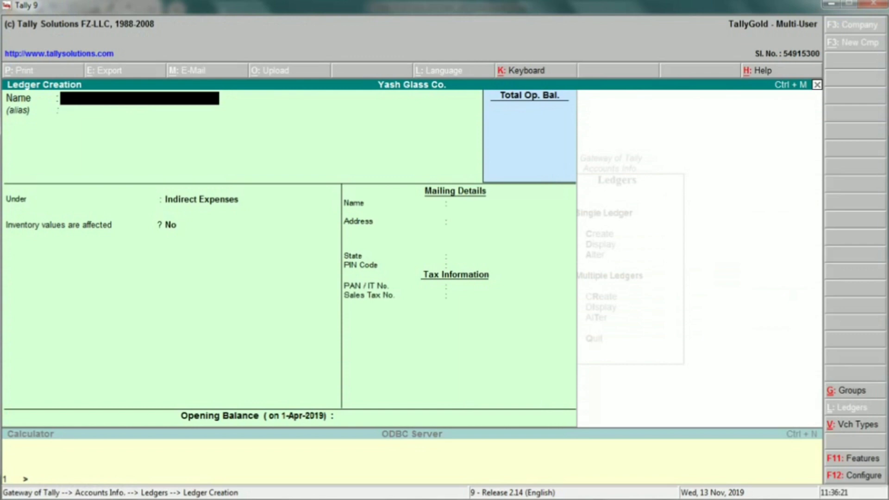
{"action": "type", "text": "Deper"}
{"action": "key", "text": "alt+Tab"}
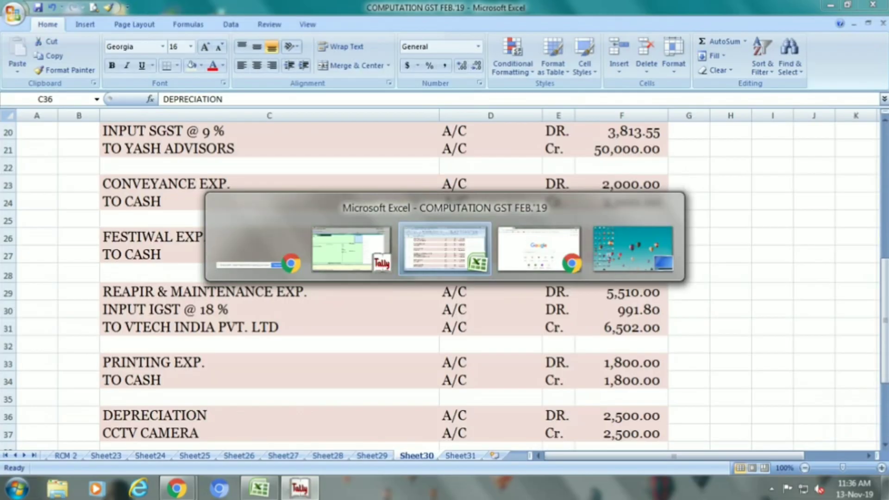
{"action": "key", "text": "alt+Tab"}
{"action": "key", "text": "alt+Tab"}
{"action": "key", "text": "alt+Tab"}
{"action": "key", "text": "alt+Tab"}
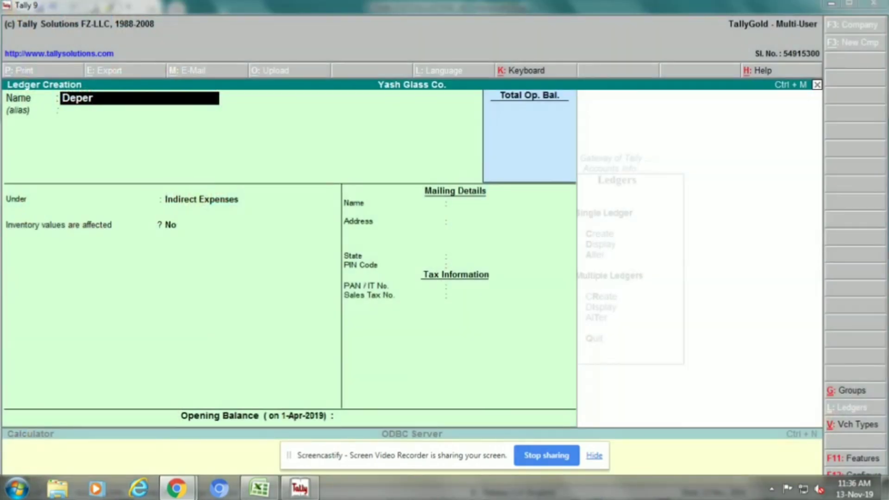
{"action": "type", "text": "on"}
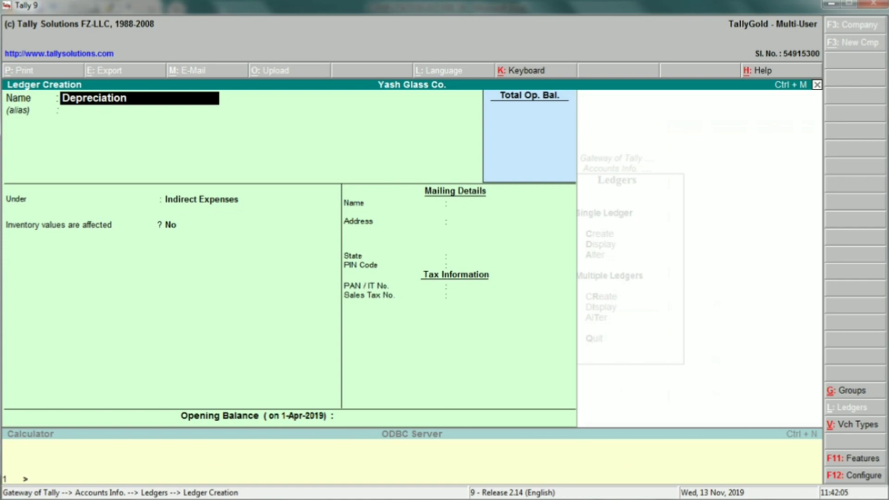
{"action": "key", "text": "alt+Tab"}
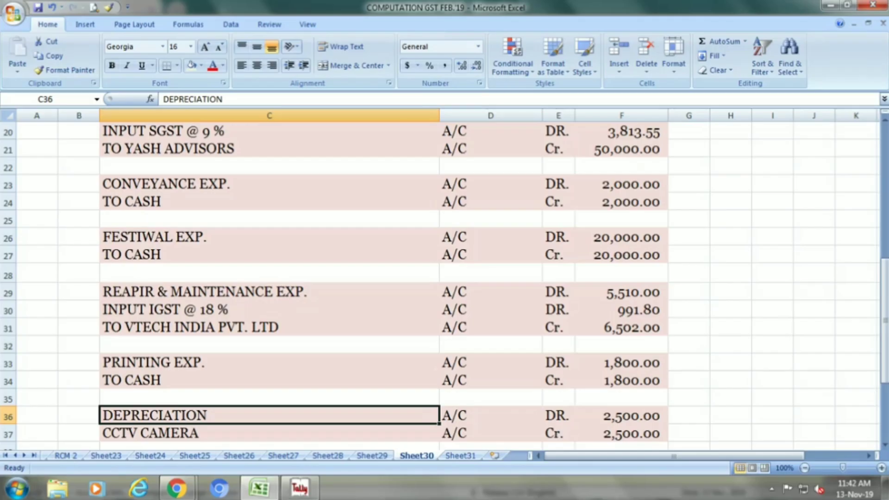
{"action": "key", "text": "alt+Tab"}
{"action": "key", "text": "Return"}
{"action": "key", "text": "Return"}
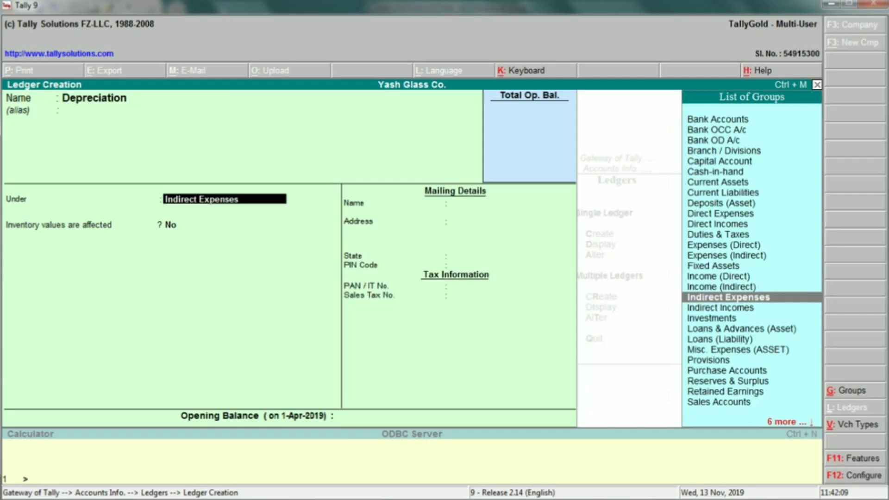
- Keep the Depreciation ledger under Indirect Expenses with inventory No and a blank opening balance, and save it
{"action": "key", "text": "Return"}
{"action": "key", "text": "Return"}
{"action": "key", "text": "Return"}
{"action": "key", "text": "Return"}
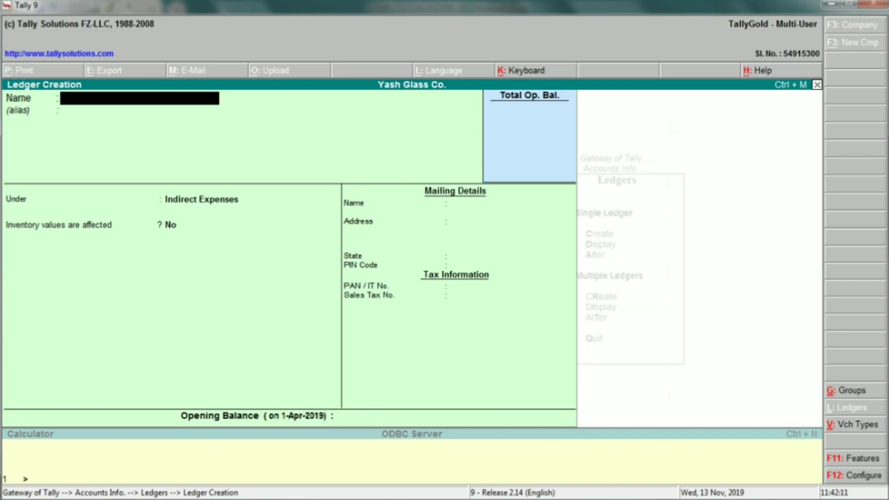
- Check the credit account of the depreciation entry in Excel and name the next Tally ledger CCTV CAMERA, without an alias
{"action": "key", "text": "alt+Tab"}
{"action": "key", "text": "Down"}
{"action": "key", "text": "Down"}
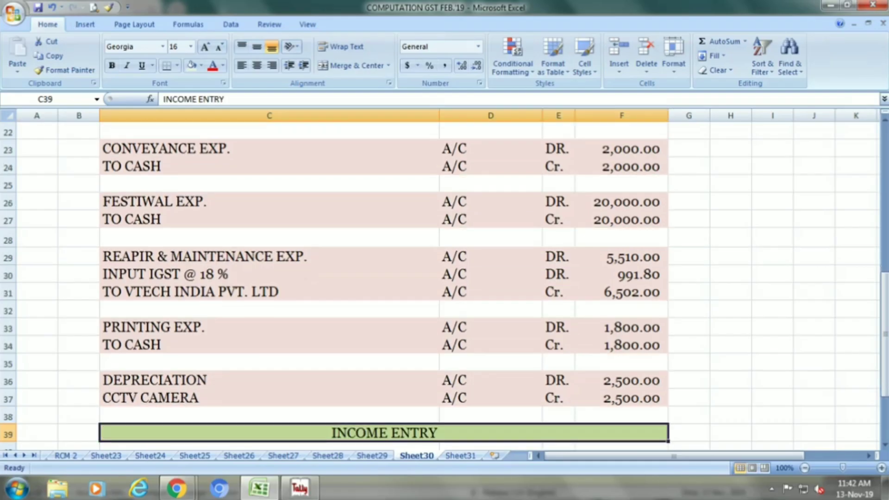
{"action": "key", "text": "Up"}
{"action": "key", "text": "alt+Tab"}
{"action": "type", "text": "Cctv"}
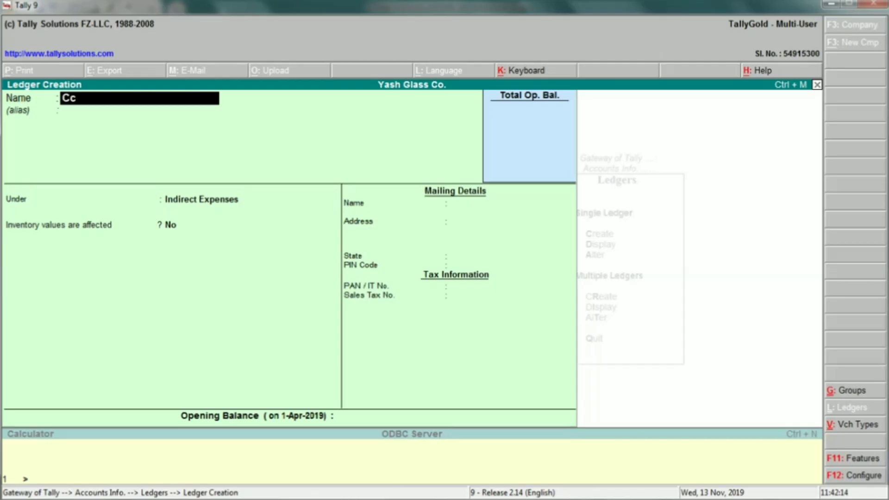
{"action": "key", "text": "BackSpace"}
{"action": "key", "text": "BackSpace"}
{"action": "key", "text": "BackSpace"}
{"action": "type", "text": "C"}
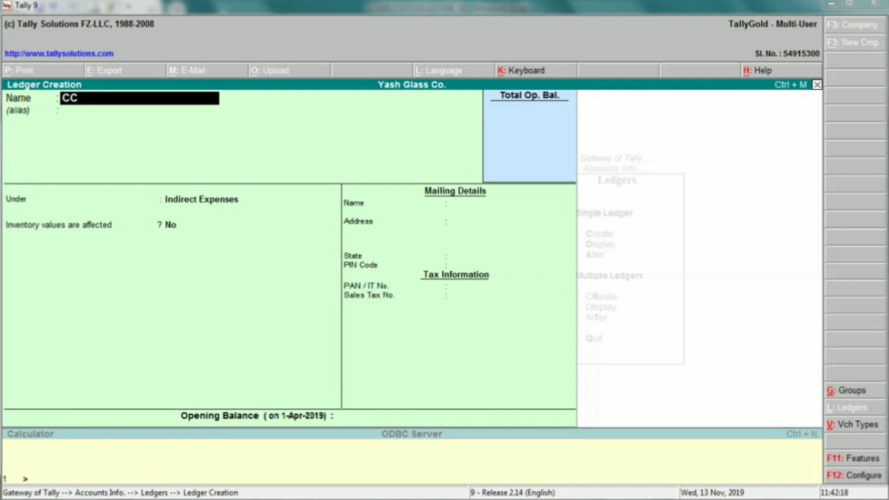
{"action": "key", "text": "alt+Tab"}
{"action": "key", "text": "alt+Tab"}
{"action": "type", "text": "TV"}
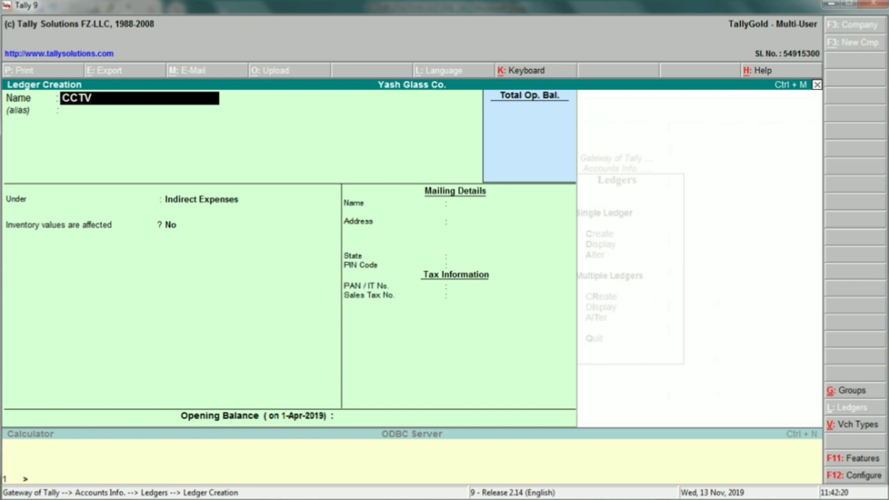
{"action": "type", "text": " CAMERA"}
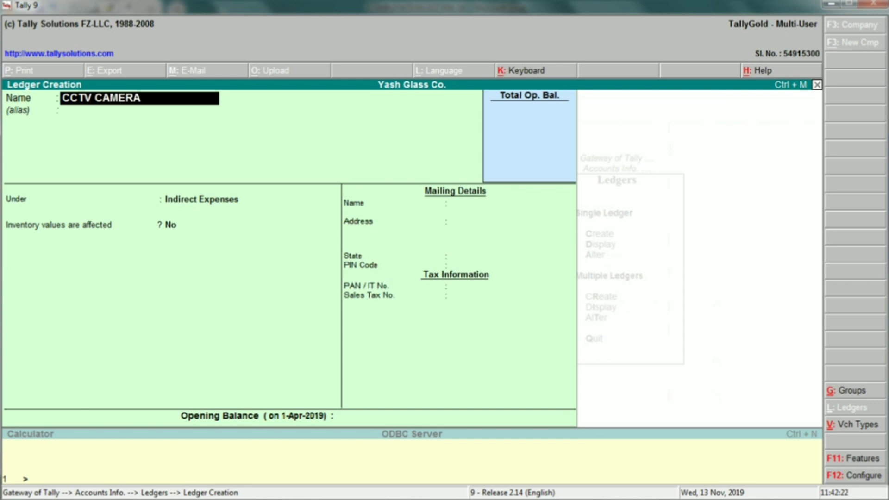
{"action": "key", "text": "Return"}
- Place the CCTV CAMERA ledger under Fixed Assets, keep inventory No and the opening balance blank, and save it
{"action": "type", "text": "F"}
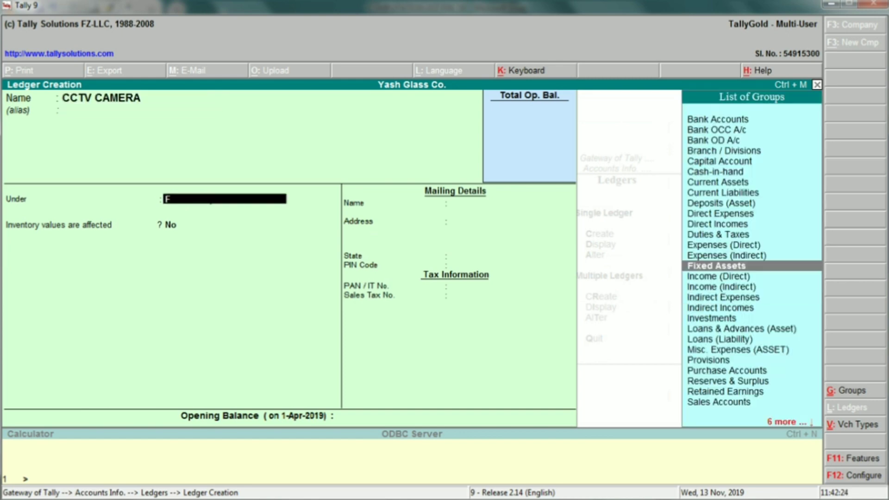
{"action": "type", "text": "ixed"}
{"action": "key", "text": "Return"}
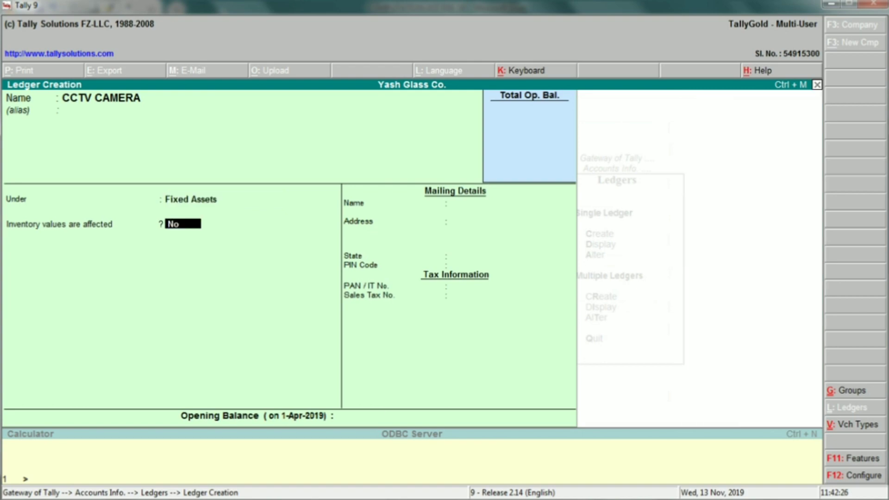
{"action": "key", "text": "Return"}
{"action": "key", "text": "Return"}
{"action": "key", "text": "y"}
- Check the first party under INCOME ENTRY in Excel and name the next Tally ledger R.S GLASS CO., without an alias
{"action": "key", "text": "alt+Tab"}
{"action": "key", "text": "Down"}
{"action": "key", "text": "Down"}
{"action": "key", "text": "Down"}
{"action": "key", "text": "Down"}
{"action": "key", "text": "Down"}
{"action": "key", "text": "Down"}
{"action": "key", "text": "Down"}
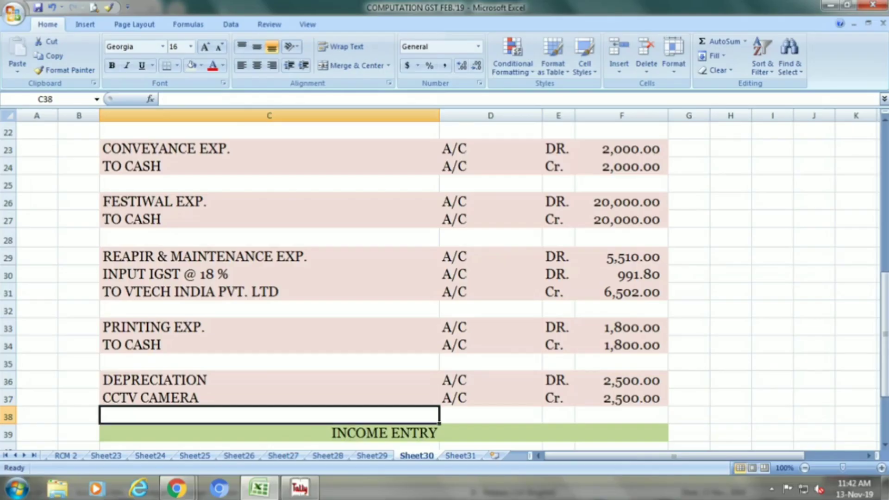
{"action": "key", "text": "Up"}
{"action": "key", "text": "Up"}
{"action": "key", "text": "Up"}
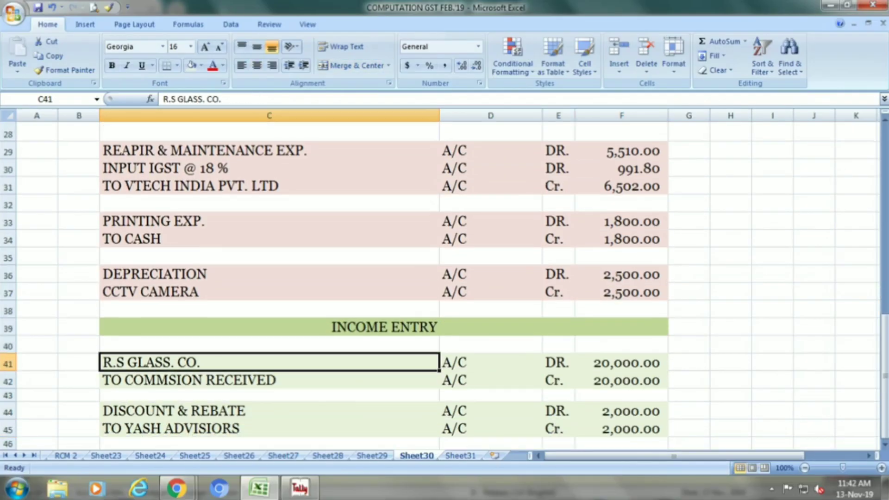
{"action": "key", "text": "alt+Tab"}
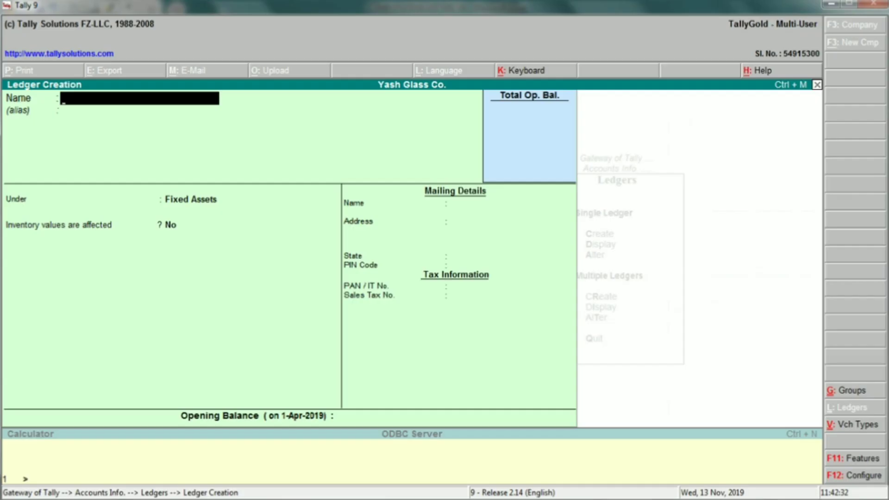
{"action": "type", "text": "R.S GLASS"}
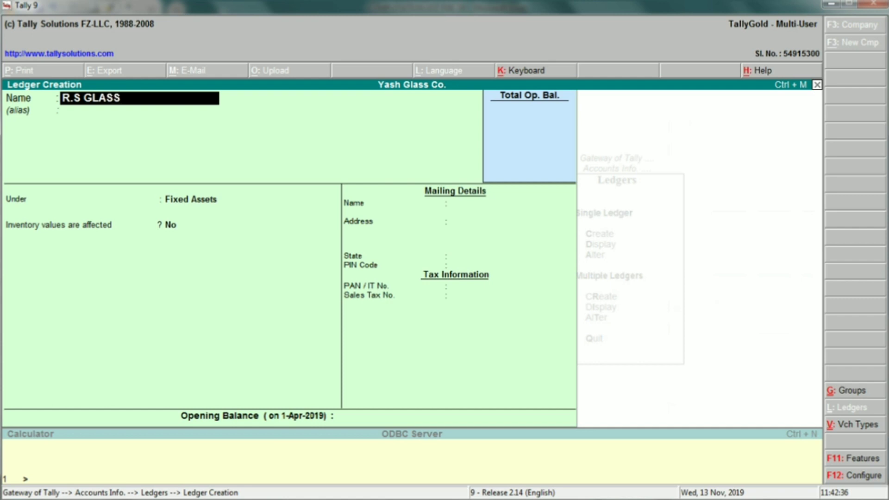
{"action": "type", "text": " CO."}
{"action": "key", "text": "Return"}
{"action": "key", "text": "Return"}
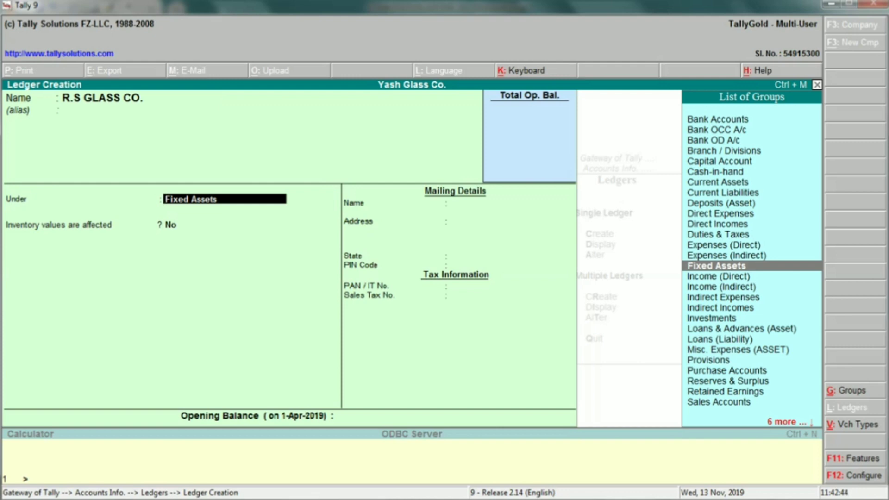
- Place the R.S GLASS CO. ledger under Sundry Debtors after rechecking its commission entry in Excel
{"action": "type", "text": "SUND"}
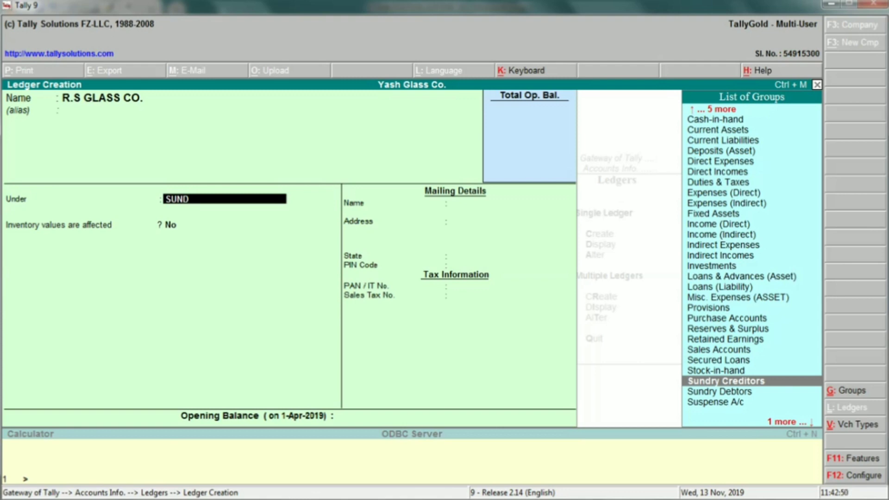
{"action": "key", "text": "Down"}
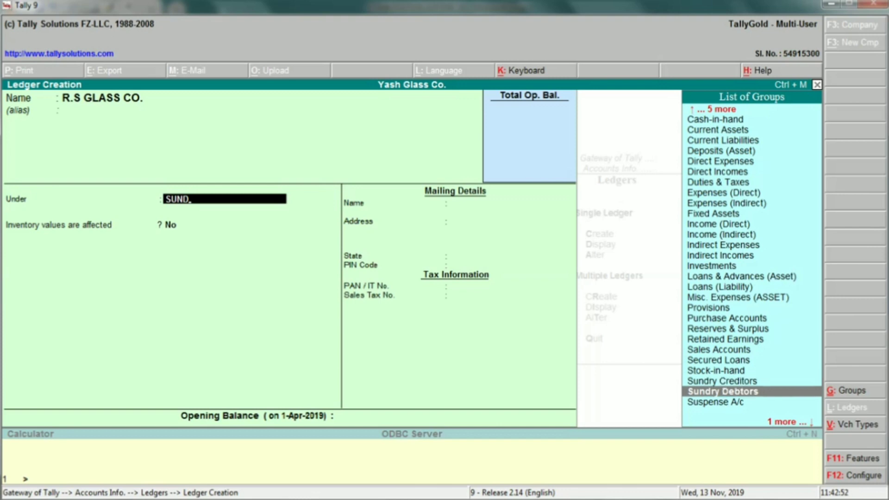
{"action": "key", "text": "Up"}
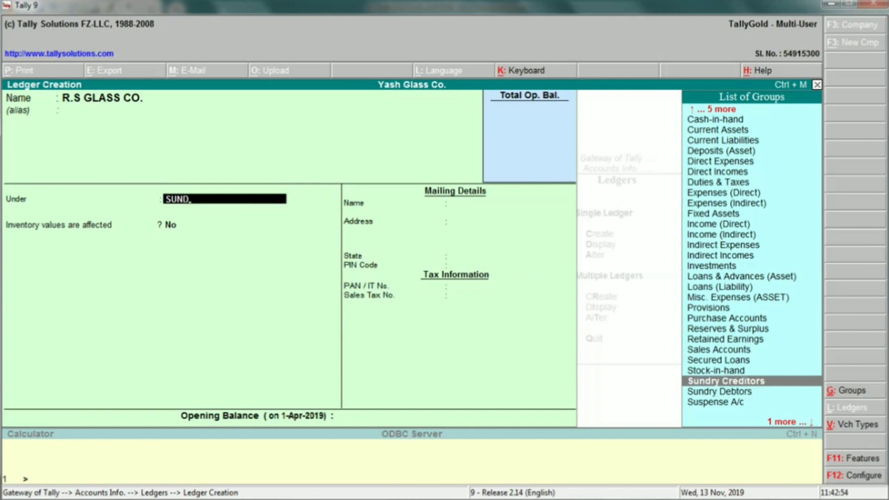
{"action": "key", "text": "Down"}
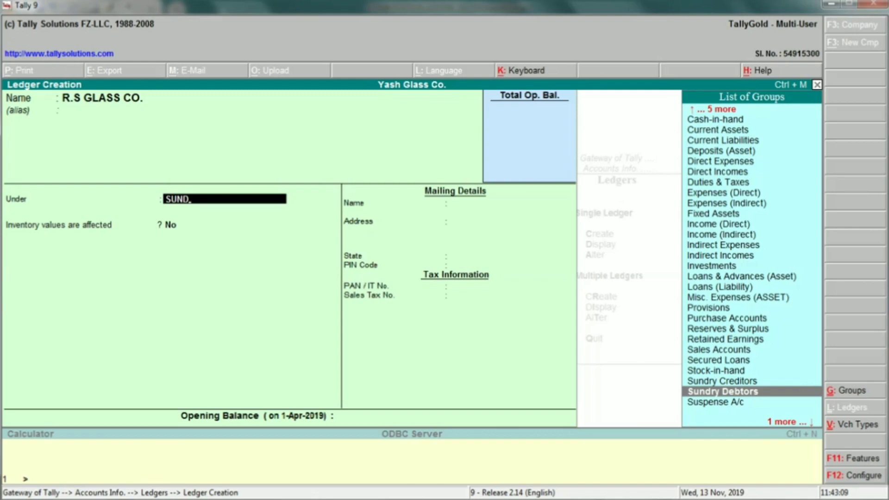
{"action": "key", "text": "alt+Tab"}
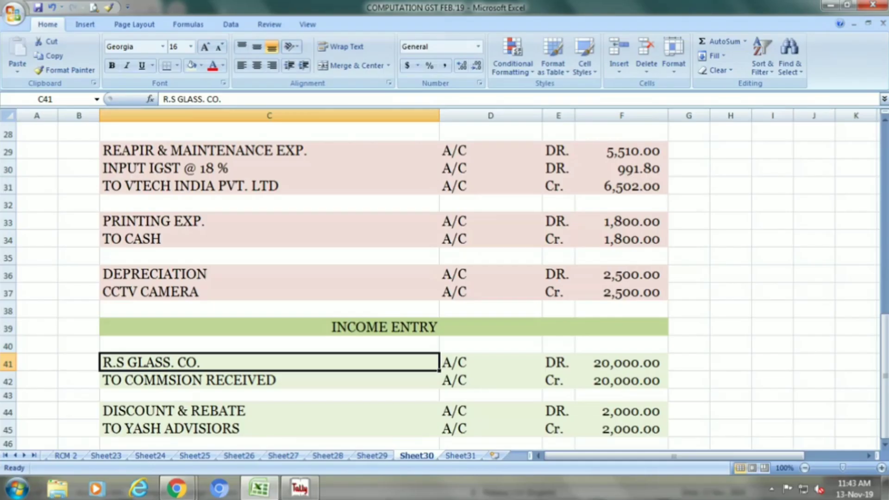
{"action": "left_click", "coordinate": [269, 380]}
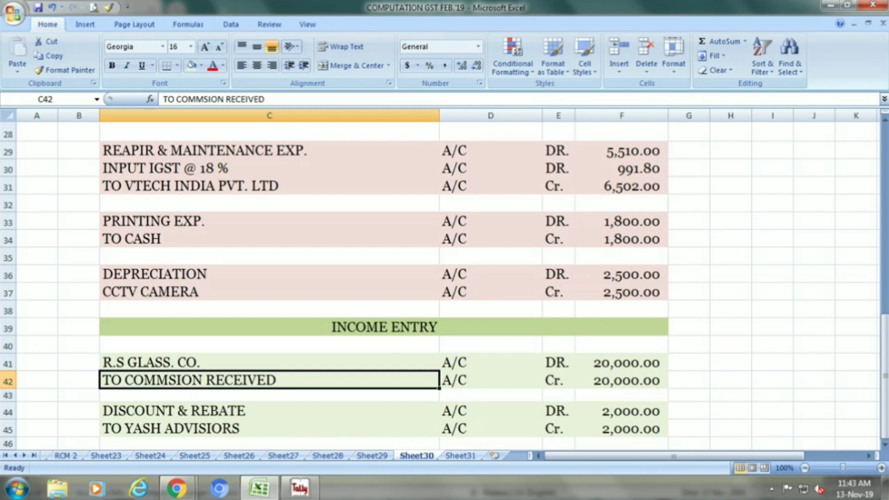
{"action": "key", "text": "alt+Tab"}
{"action": "key", "text": "Return"}
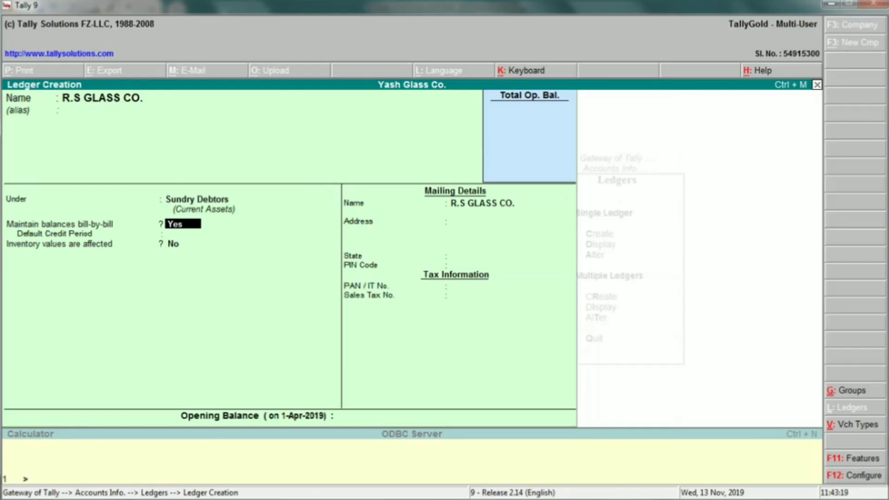
- Keep bill-by-bill Yes, inventory No and a blank address for R.S GLASS CO., choose its state from the matches for UT, and save the ledger
{"action": "key", "text": "Return"}
{"action": "key", "text": "Return"}
{"action": "key", "text": "Return"}
{"action": "key", "text": "alt+Tab"}
{"action": "key", "text": "alt+Tab"}
{"action": "key", "text": "Return"}
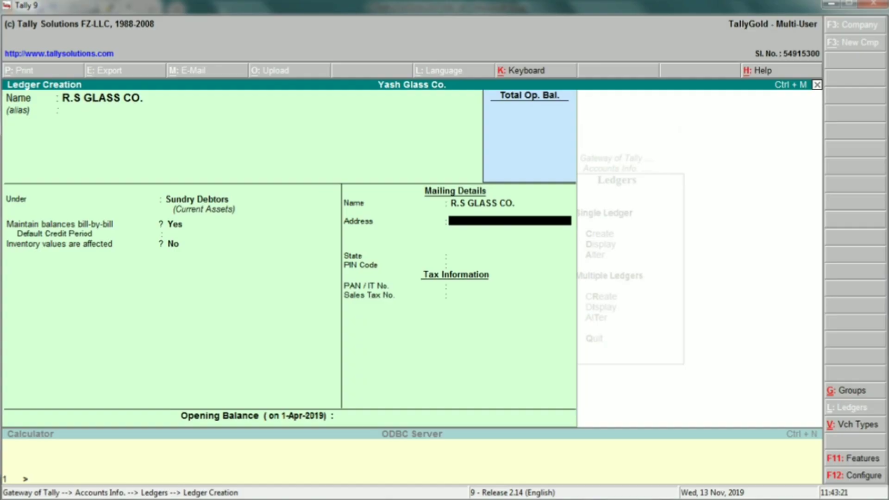
{"action": "type", "text": "ut"}
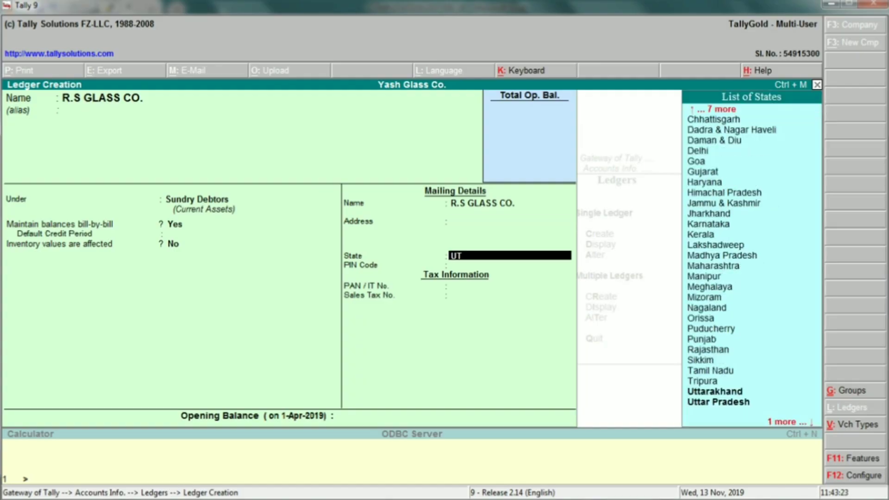
{"action": "key", "text": "Down"}
{"action": "key", "text": "Return"}
{"action": "key", "text": "Return"}
{"action": "key", "text": "Return"}
{"action": "key", "text": "Return"}
{"action": "key", "text": "Return"}
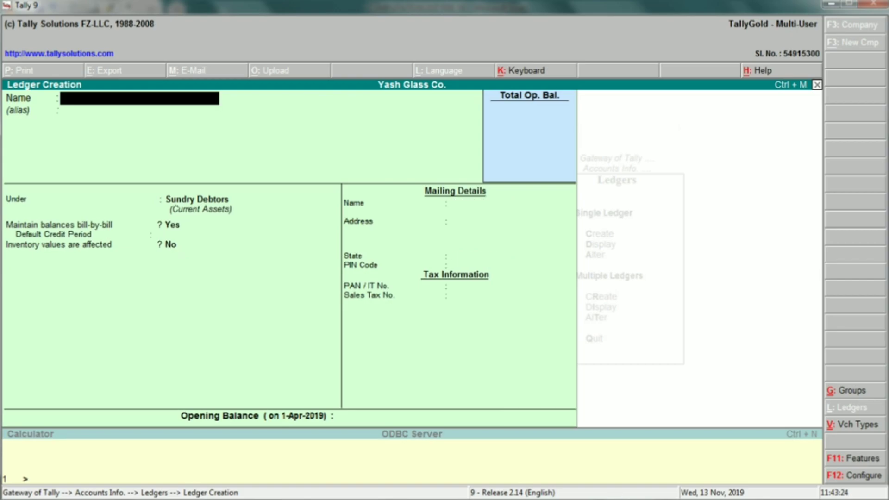
- Check the second income entry in Excel and name the next Tally ledger Discount & Rebate, without an alias
{"action": "key", "text": "alt+Tab"}
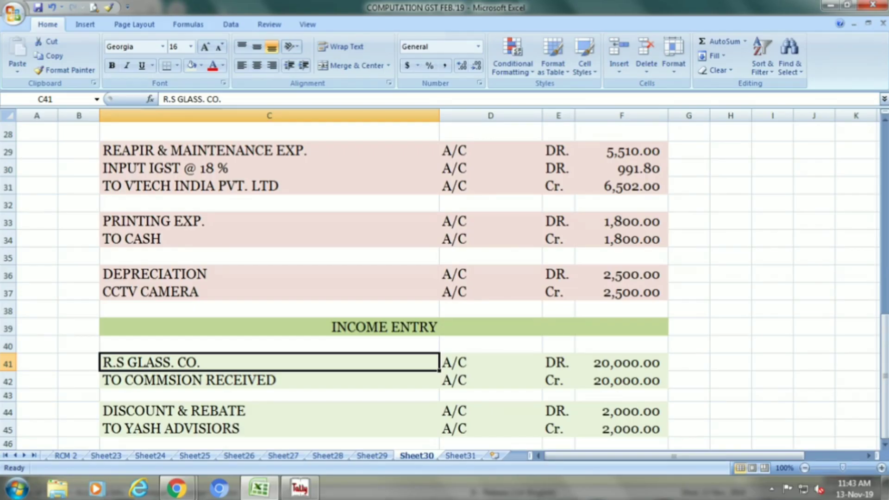
{"action": "left_click", "coordinate": [269, 380]}
{"action": "left_click", "coordinate": [269, 410]}
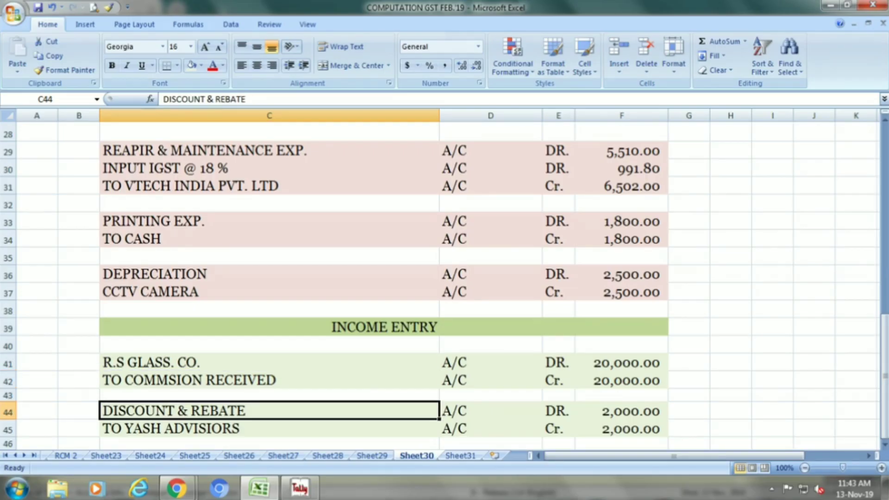
{"action": "key", "text": "alt+Tab"}
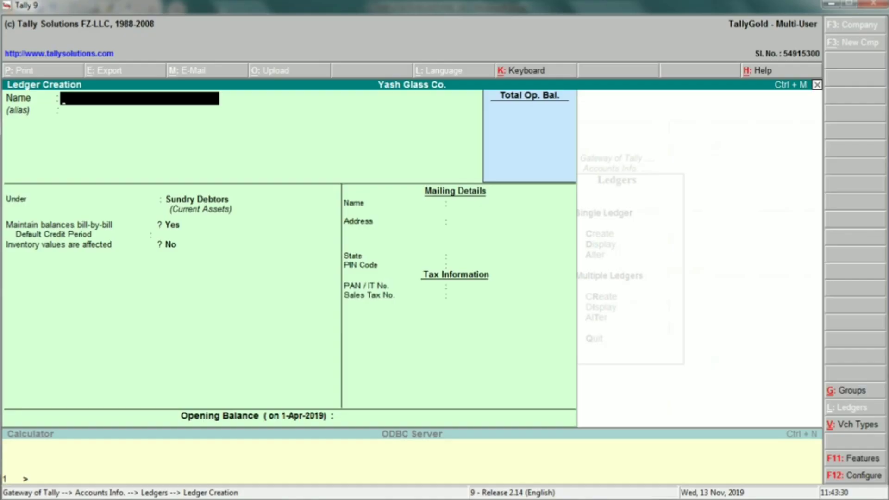
{"action": "type", "text": "Discount & Rebate"}
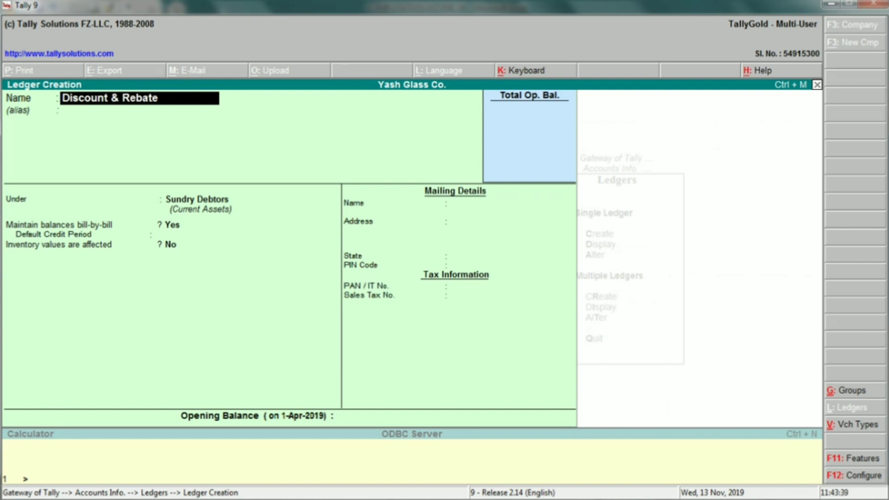
{"action": "key", "text": "Return"}
{"action": "key", "text": "Return"}
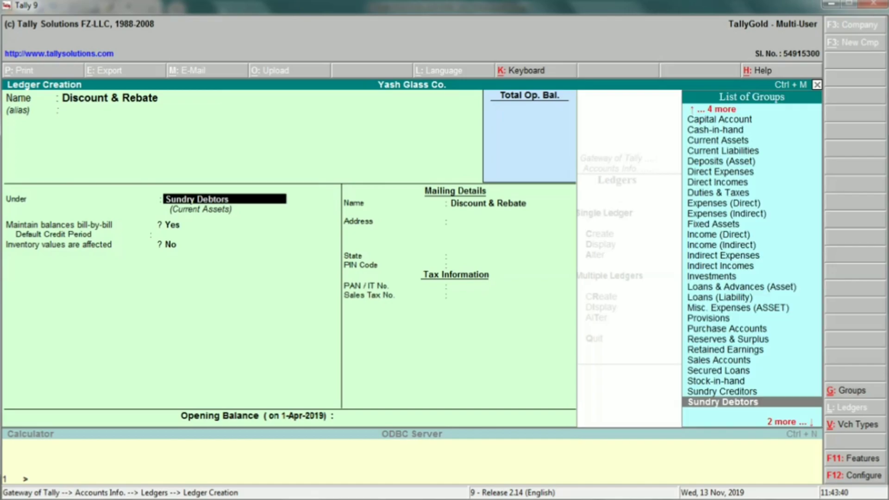
- Recheck the discount entry in Excel, place the Discount & Rebate ledger under Indirect Incomes with inventory No, and save it
{"action": "key", "text": "alt+Tab"}
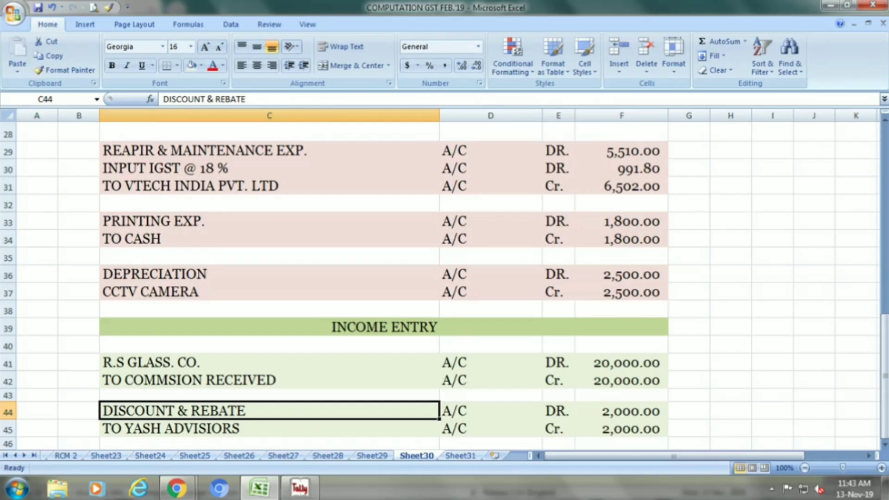
{"action": "key", "text": "alt+Tab"}
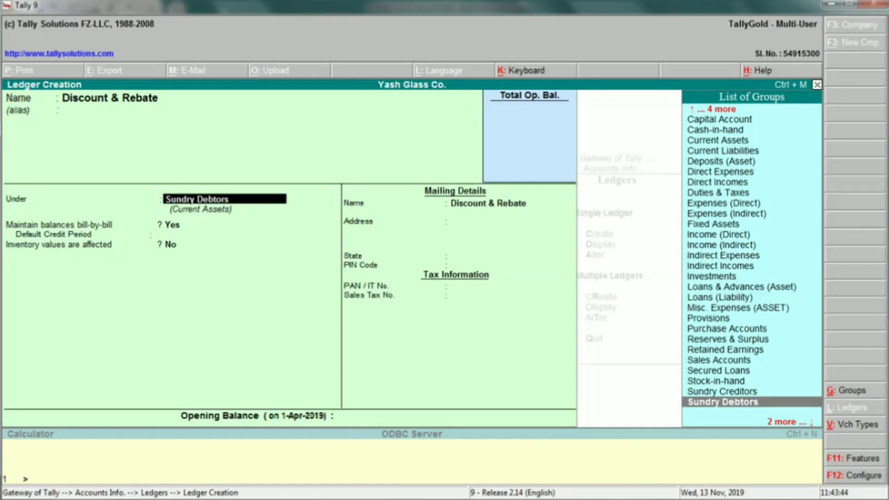
{"action": "key", "text": "alt+Tab"}
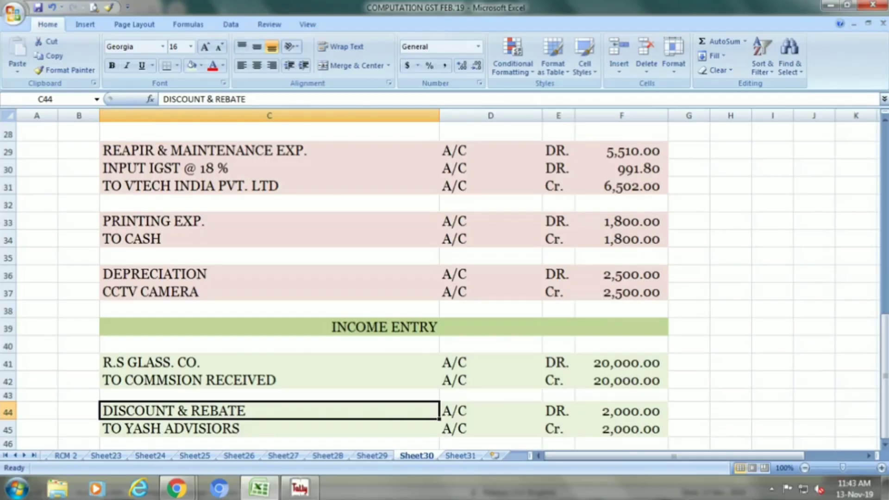
{"action": "key", "text": "alt+Tab"}
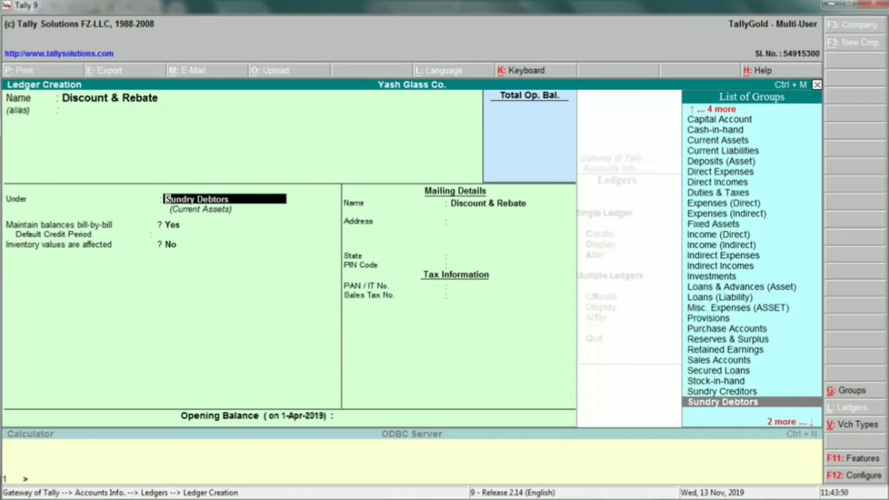
{"action": "type", "text": "Ind"}
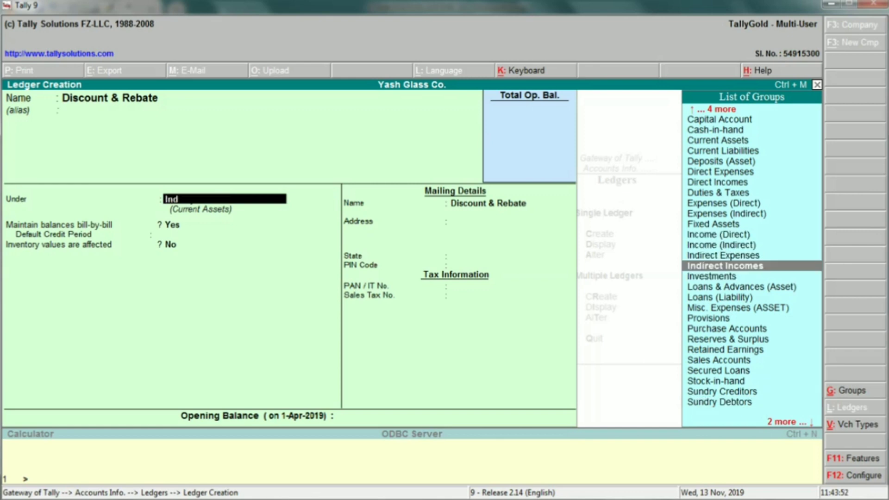
{"action": "key", "text": "Return"}
{"action": "key", "text": "Return"}
{"action": "key", "text": "Return"}
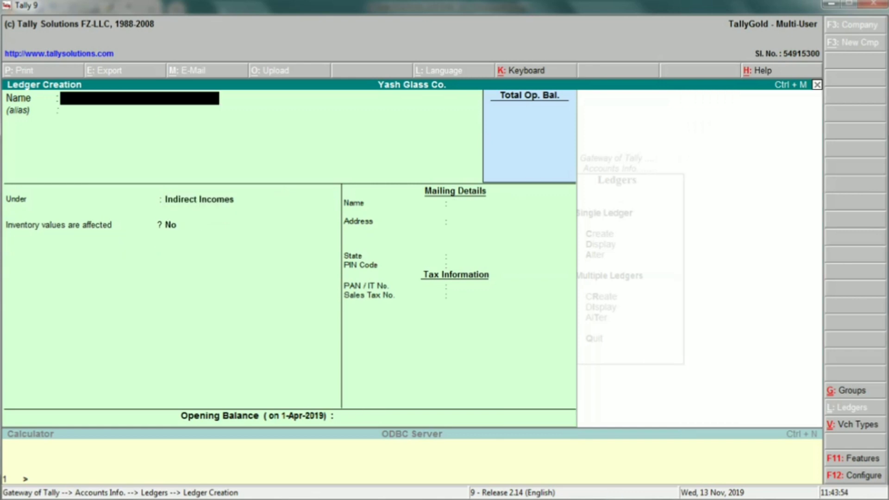
- Check the credit account of the R.S Glass Co. entry in Excel and name the next Tally ledger Commision Received, without an alias
{"action": "key", "text": "alt+Tab"}
{"action": "key", "text": "Up"}
{"action": "key", "text": "Up"}
{"action": "key", "text": "alt+Tab"}
{"action": "type", "text": "Comm"}
{"action": "key", "text": "alt+Tab"}
{"action": "key", "text": "alt+Tab"}
{"action": "type", "text": "ision Re"}
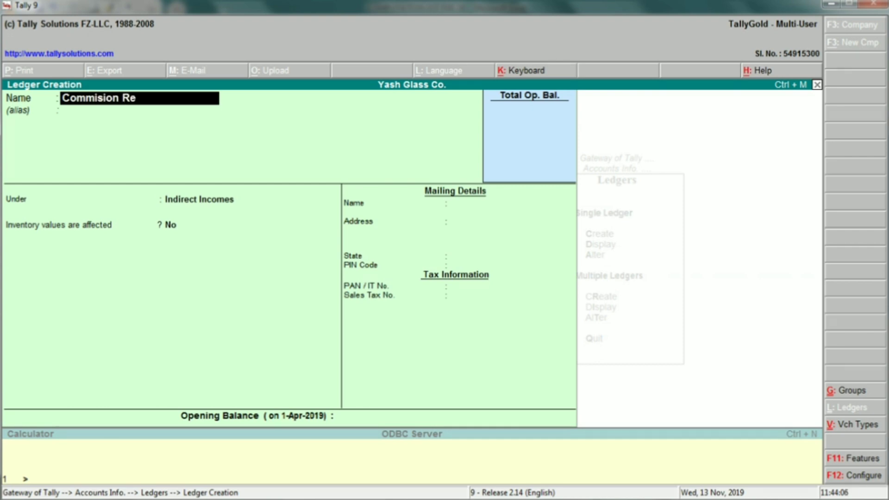
{"action": "type", "text": "ceived"}
{"action": "key", "text": "Return"}
{"action": "key", "text": "Return"}
- Keep Commision Received under Indirect Incomes with inventory values No, and save the ledger
{"action": "key", "text": "Return"}
{"action": "key", "text": "Return"}
{"action": "key", "text": "Return"}
{"action": "key", "text": "Return"}
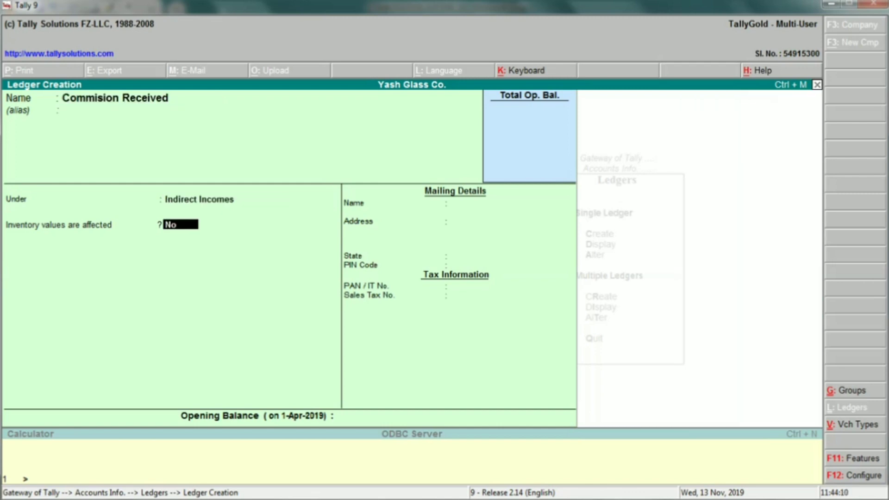
- Check the debit and credit accounts of the last income entry in the Excel sheet
{"action": "key", "text": "alt+Tab"}
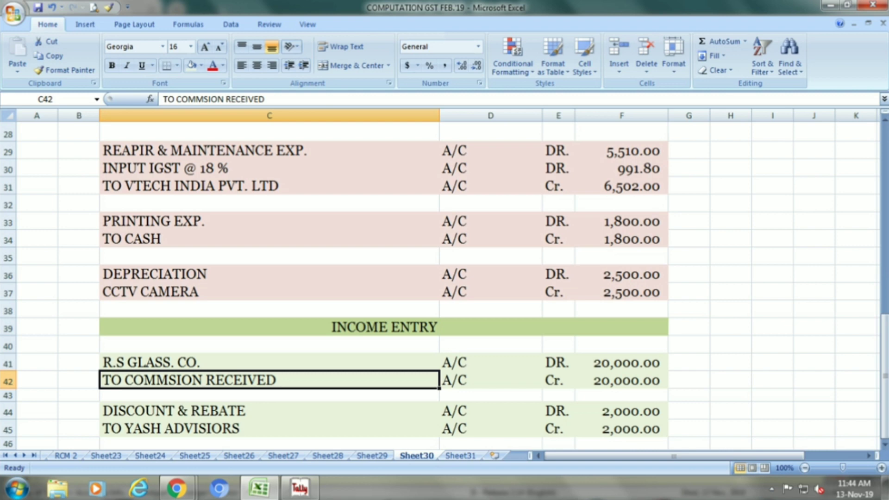
{"action": "key", "text": "Down"}
{"action": "key", "text": "Down"}
{"action": "key", "text": "Down"}
{"action": "key", "text": "Down"}
{"action": "key", "text": "Down"}
{"action": "left_click", "coordinate": [268, 391]}
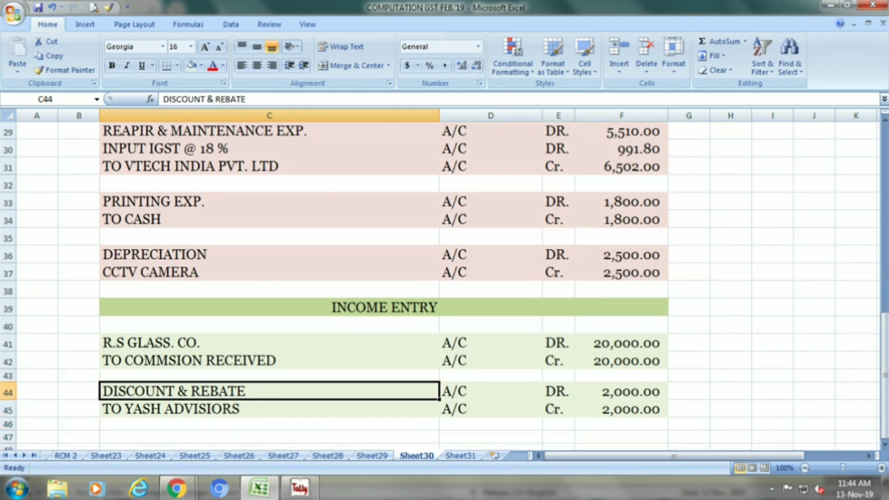
{"action": "left_click", "coordinate": [268, 409]}
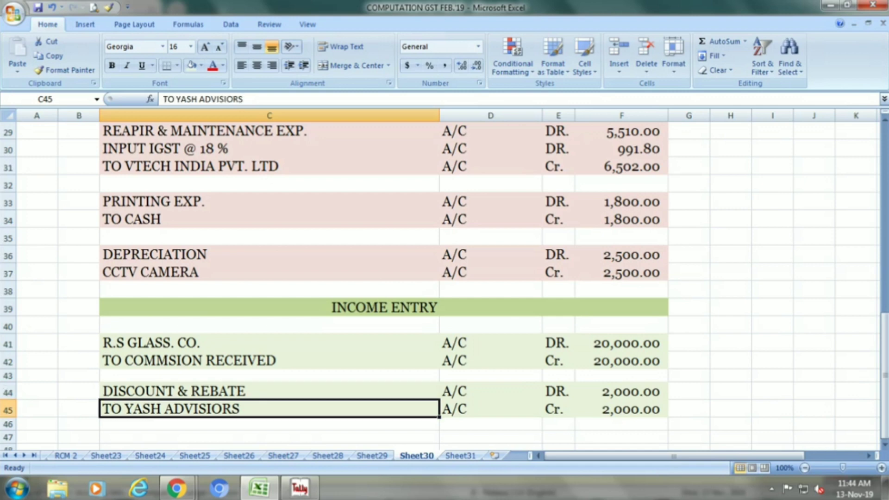
{"action": "left_click", "coordinate": [268, 391]}
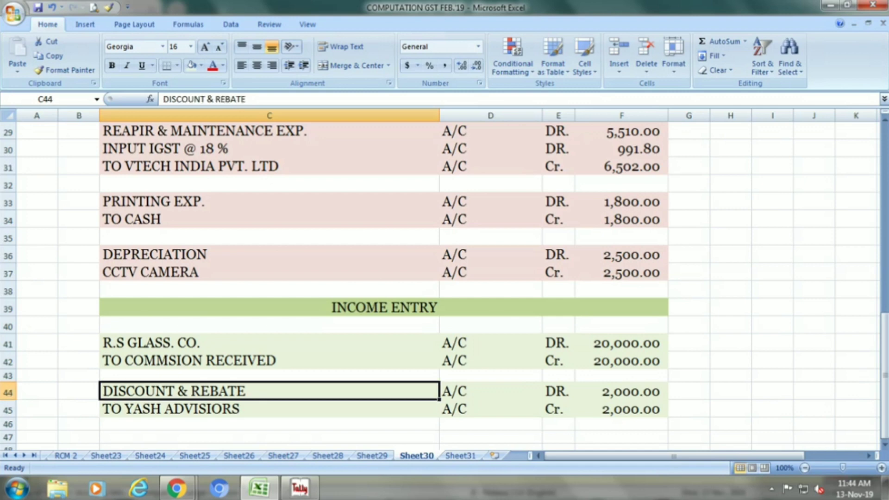
{"action": "left_click", "coordinate": [269, 409]}
- Return to Tally, quit ledger creation back to the Gateway of Tally, and open Accounting Vouchers
{"action": "key", "text": "alt+Tab"}
{"action": "key", "text": "Escape"}
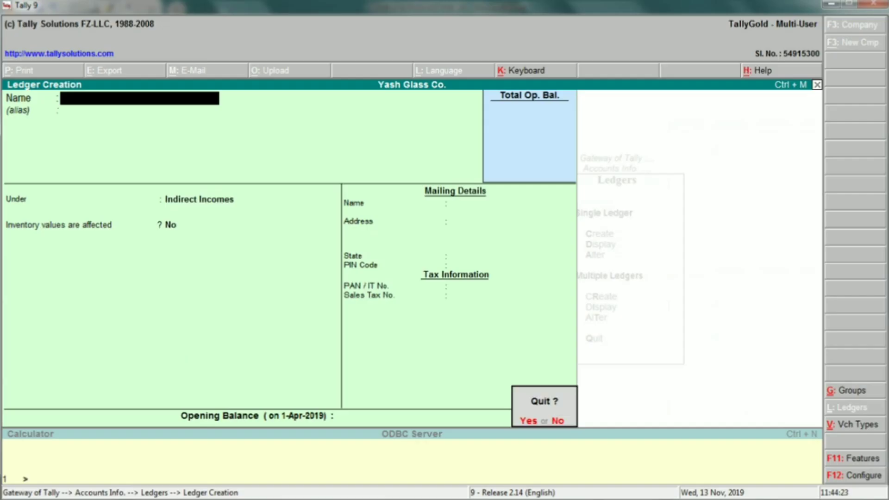
{"action": "key", "text": "Return"}
{"action": "key", "text": "Escape"}
{"action": "key", "text": "Escape"}
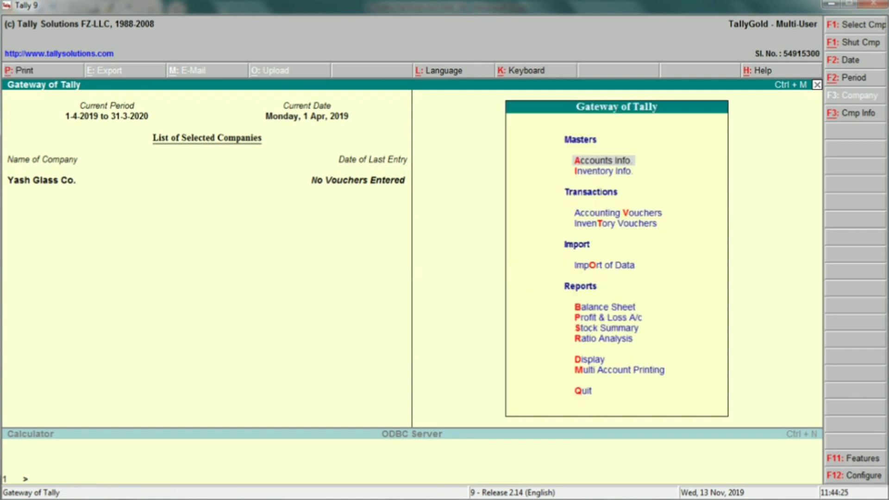
{"action": "key", "text": "Down"}
{"action": "key", "text": "Down"}
{"action": "key", "text": "Return"}
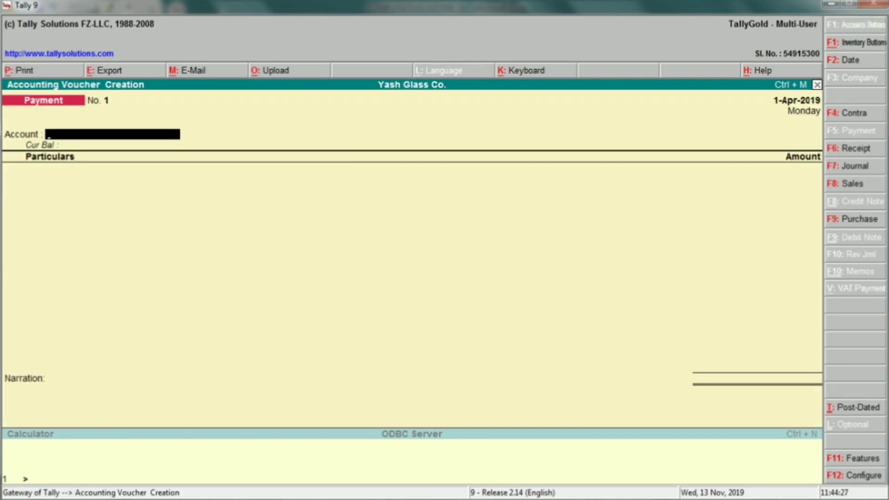
- Review the sale entry at the start of the Excel sheet, focusing on the B.S Glass Co. debit row
{"action": "key", "text": "alt+Tab"}
{"action": "left_click_drag", "start_coordinate": [885, 375], "coordinate": [886, 176]}
{"action": "left_click", "coordinate": [481, 195]}
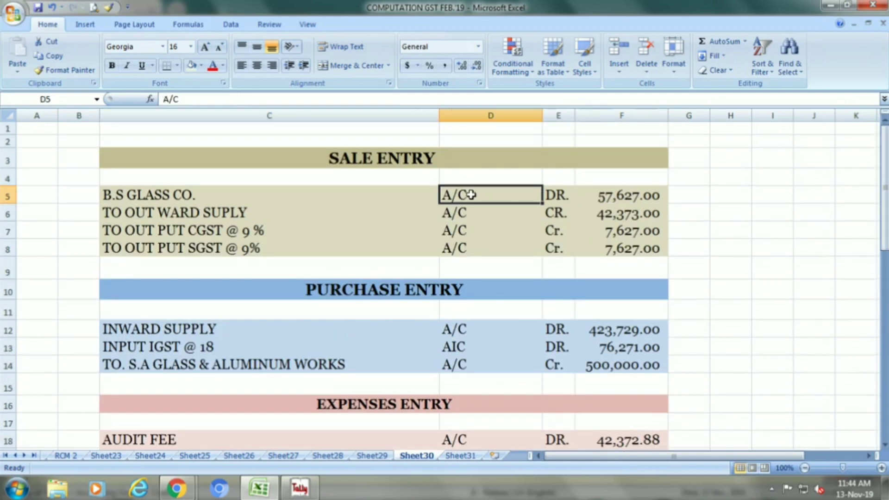
{"action": "left_click", "coordinate": [318, 192]}
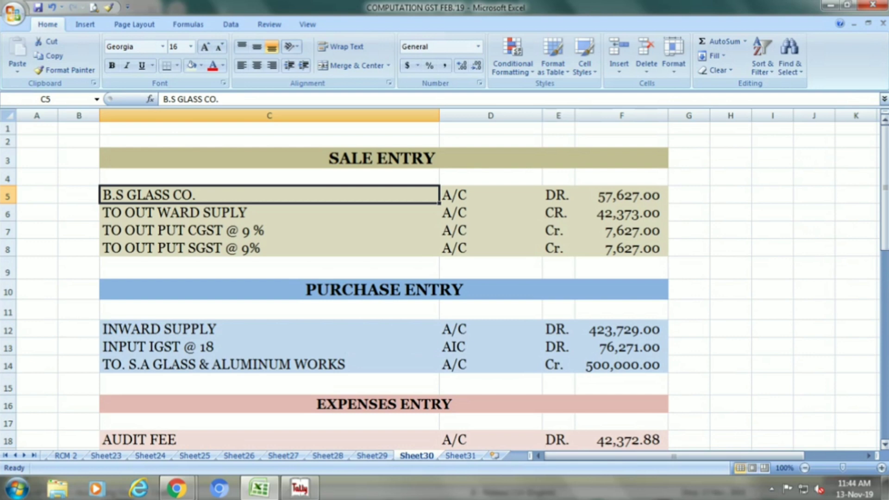
{"action": "key", "text": "Up"}
{"action": "key", "text": "Up"}
{"action": "key", "text": "Down"}
{"action": "key", "text": "Down"}
- Start a Sales voucher in Tally and change it from the invoice layout to the voucher layout
{"action": "key", "text": "alt+Tab"}
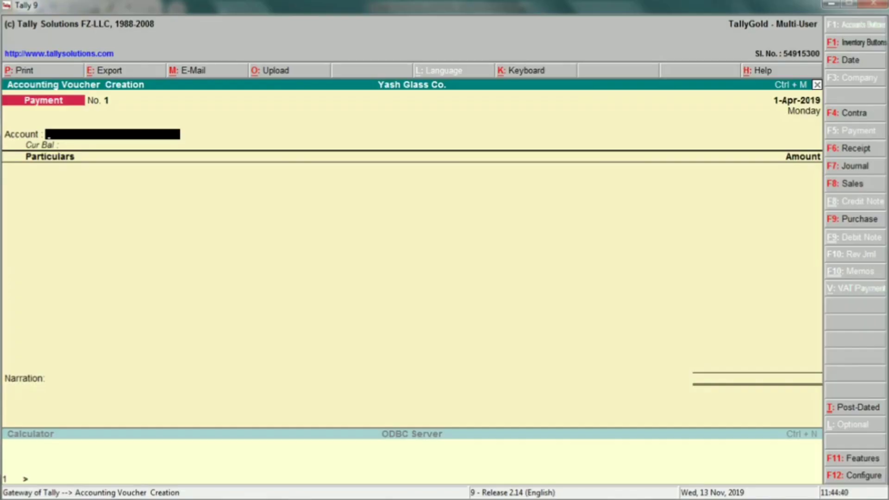
{"action": "left_click", "coordinate": [860, 183]}
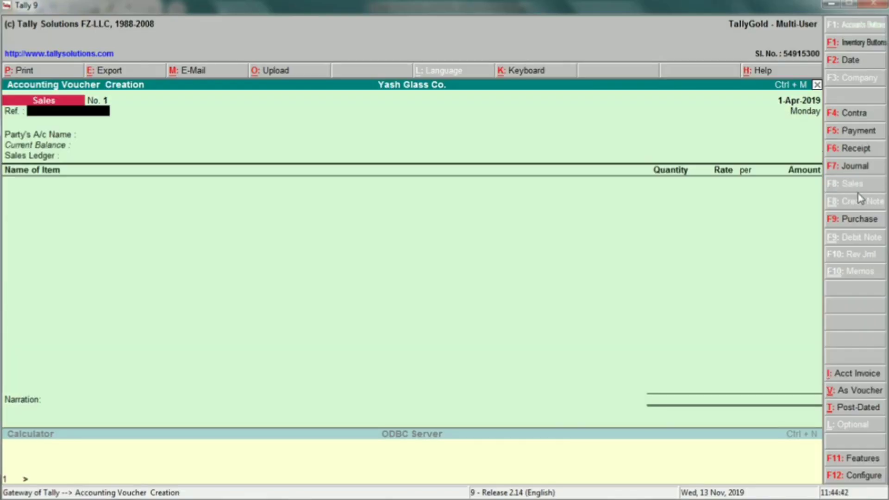
{"action": "key", "text": "ctrl+v"}
{"action": "key", "text": "alt+Tab"}
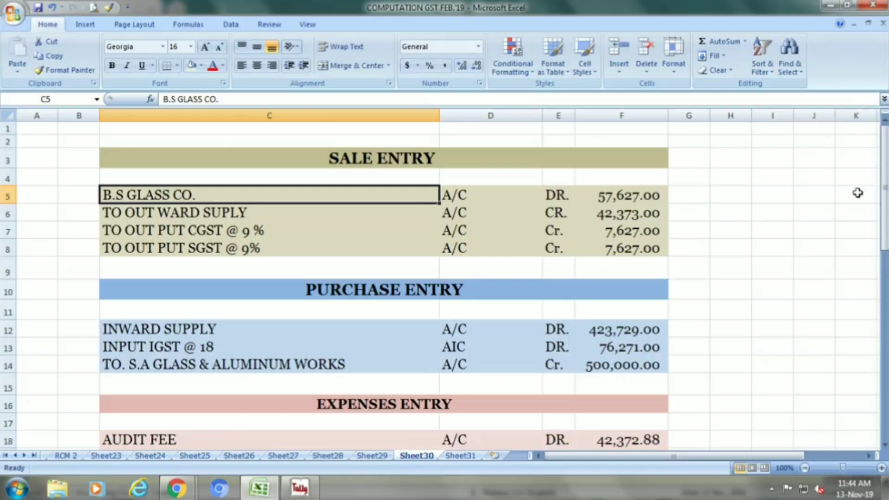
{"action": "key", "text": "alt+Tab"}
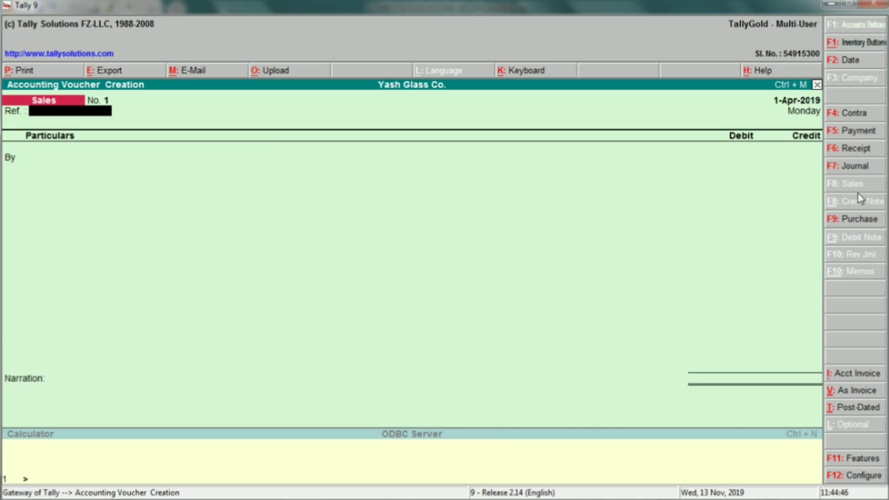
- Date the Sales voucher 1.4.2019 and enter the reference 10 dt. 01.4.2019
{"action": "key", "text": "F2"}
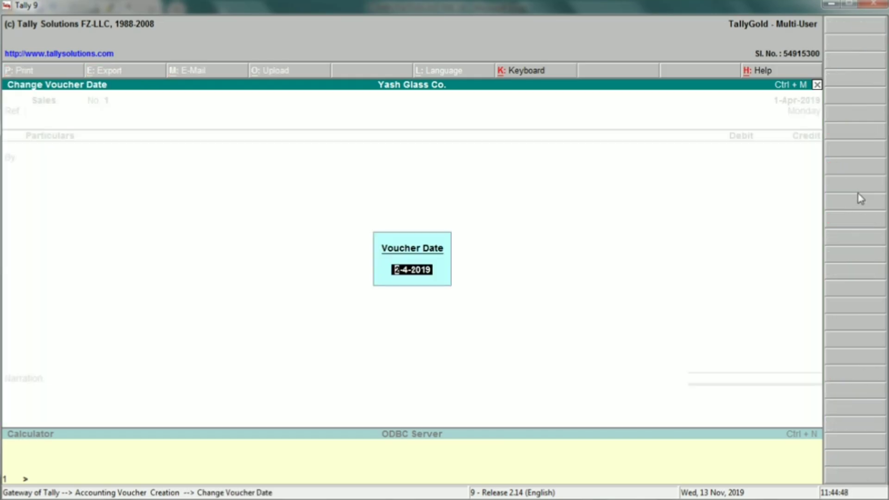
{"action": "type", "text": "1.4.2019"}
{"action": "key", "text": "Return"}
{"action": "key", "text": "alt+Tab"}
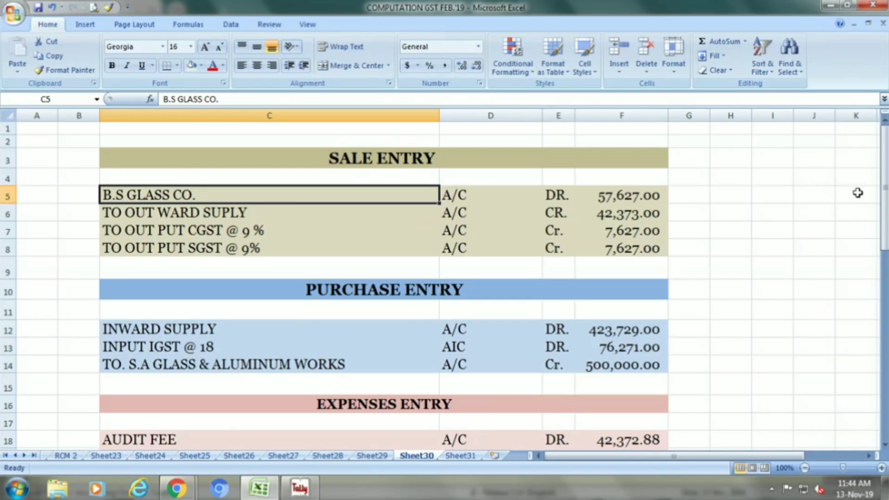
{"action": "key", "text": "alt+Tab"}
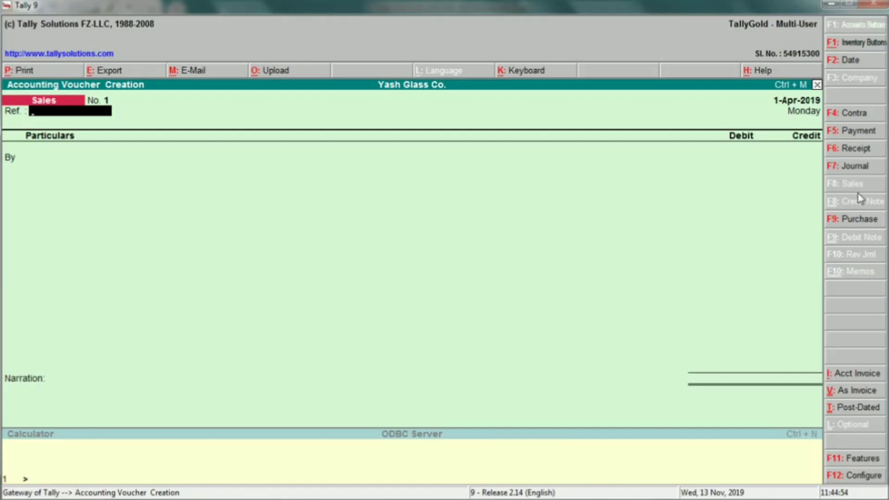
{"action": "type", "text": "10 dt. 01.4.2019"}
{"action": "key", "text": "Return"}
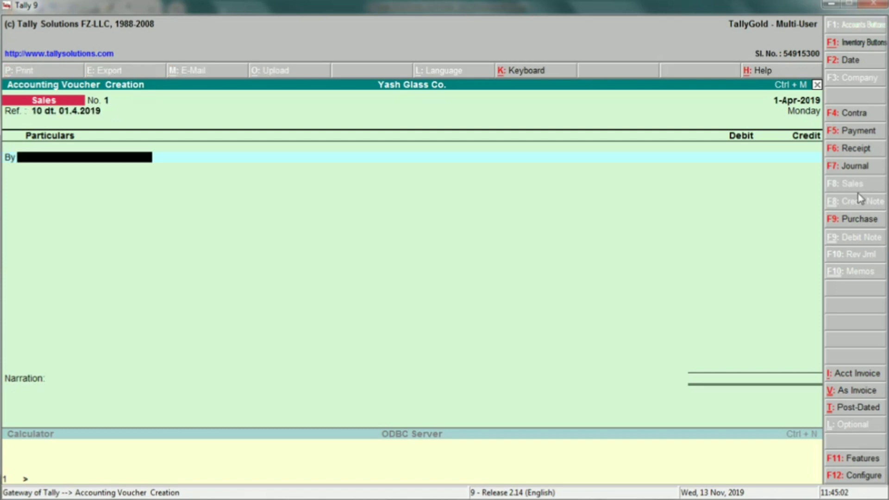
- Check the debit party of the sale entry in Excel and choose B.S Glass Co. as the voucher's debit account
{"action": "key", "text": "alt+Tab"}
{"action": "key", "text": "alt+Tab"}
{"action": "type", "text": "Bs"}
{"action": "key", "text": "Return"}
- Look up the B.S Glass Co. amount in Excel and enter 57,627 as its debit in the Sales voucher
{"action": "key", "text": "alt+Tab"}
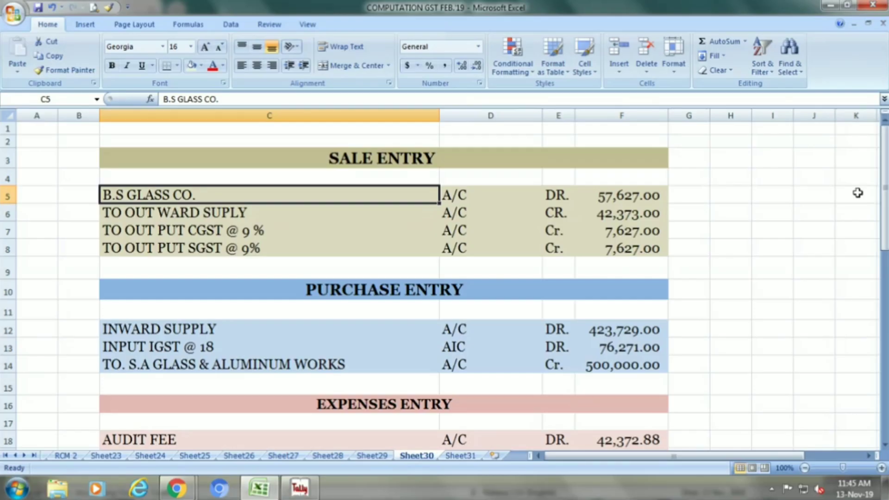
{"action": "key", "text": "Right"}
{"action": "key", "text": "Right"}
{"action": "key", "text": "Right"}
{"action": "key", "text": "alt+Tab"}
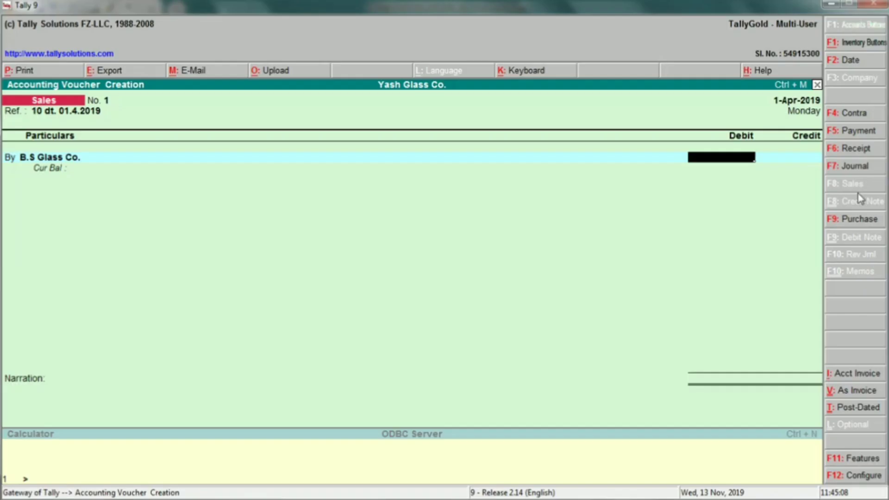
{"action": "type", "text": "57,627"}
{"action": "key", "text": "alt+Tab"}
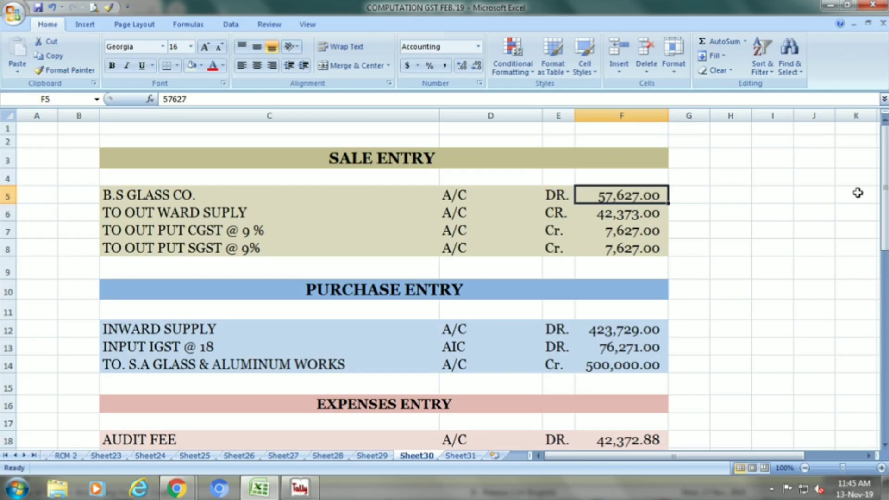
{"action": "key", "text": "alt+Tab"}
{"action": "key", "text": "Return"}
- Allocate the full B.S Glass Co. debit to a New Ref named 1 in the bill-wise details
{"action": "key", "text": "Return"}
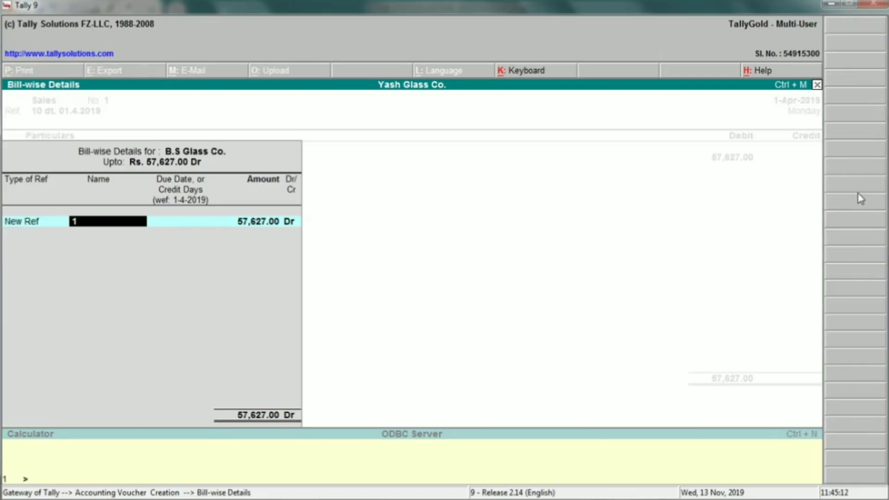
{"action": "type", "text": "1"}
{"action": "key", "text": "Return"}
{"action": "key", "text": "Return"}
{"action": "key", "text": "Return"}
{"action": "key", "text": "Return"}
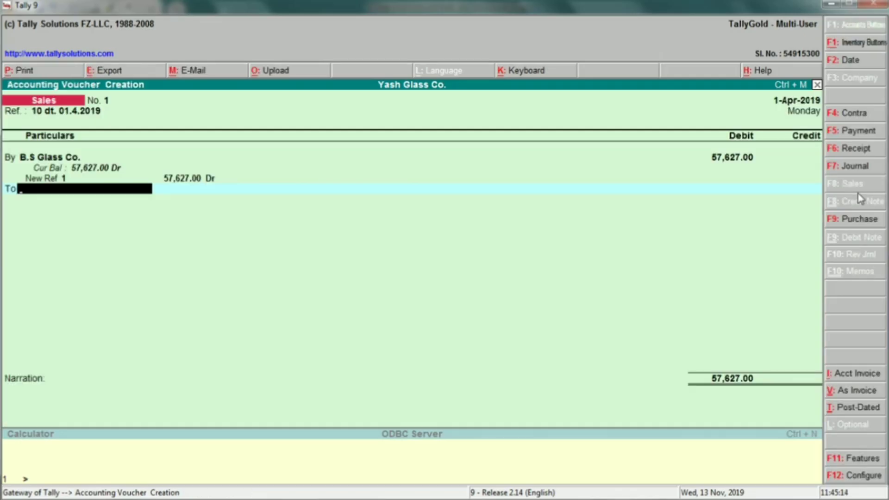
- Credit Out Ward Supply @ 18 % with 42373 as listed in Excel, leaving its inventory allocation blank
{"action": "key", "text": "alt+Tab"}
{"action": "key", "text": "alt+Tab"}
{"action": "type", "text": "Out"}
{"action": "key", "text": "Return"}
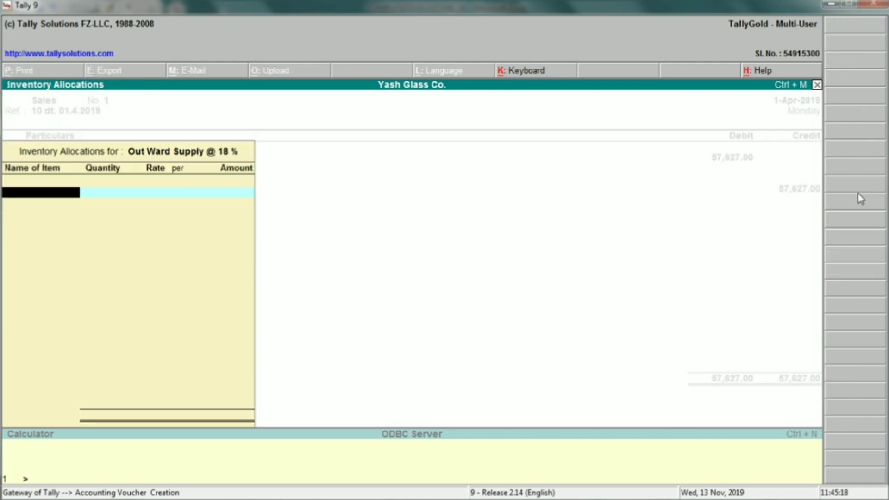
{"action": "key", "text": "Escape"}
{"action": "key", "text": "alt+Tab"}
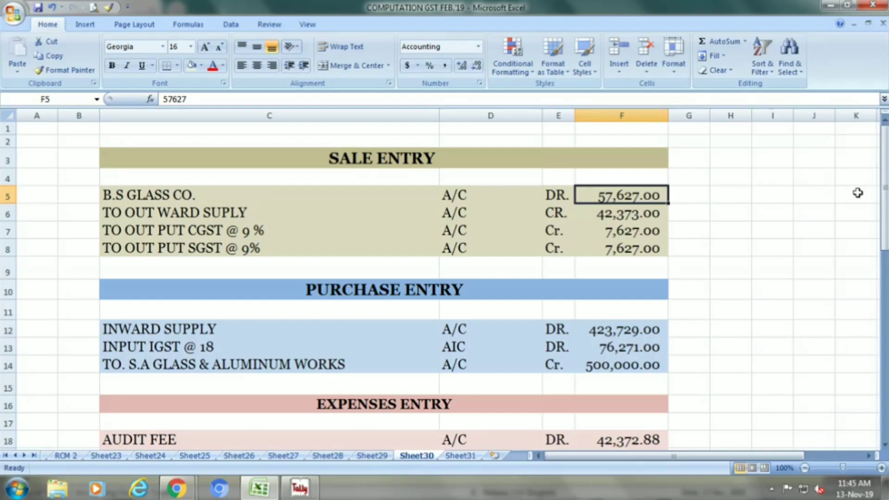
{"action": "key", "text": "Down"}
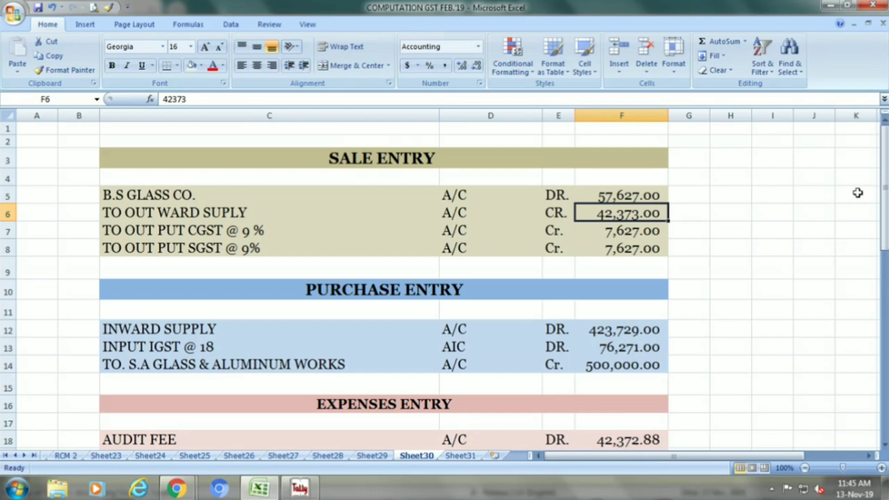
{"action": "key", "text": "alt+Tab"}
{"action": "type", "text": "42373"}
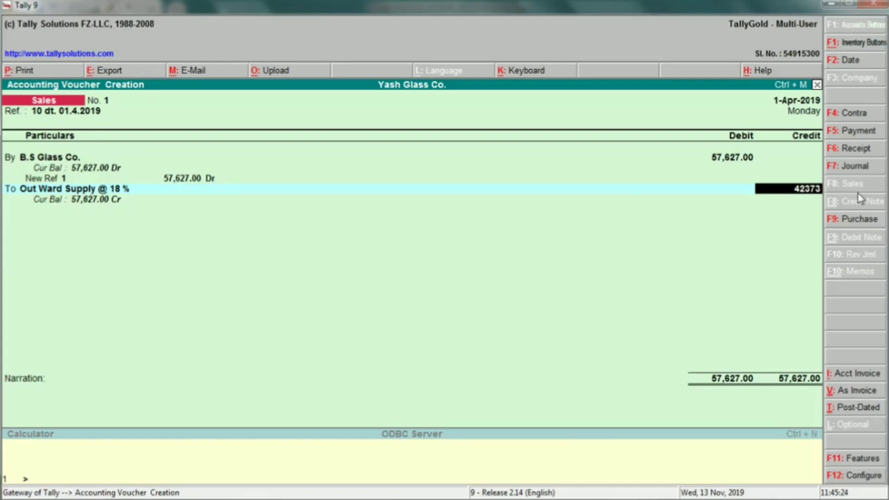
{"action": "key", "text": "Return"}
- Check the next credit account of the sale entry in Excel and add Out Put Cgst @ 9 % to the voucher
{"action": "key", "text": "alt+Tab"}
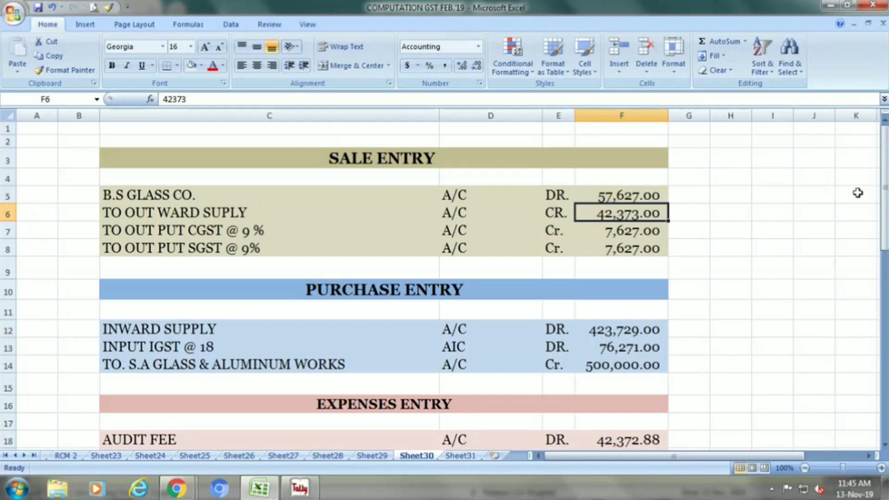
{"action": "key", "text": "Left"}
{"action": "key", "text": "Left"}
{"action": "key", "text": "Left"}
{"action": "key", "text": "Left"}
{"action": "key", "text": "Down"}
{"action": "key", "text": "Right"}
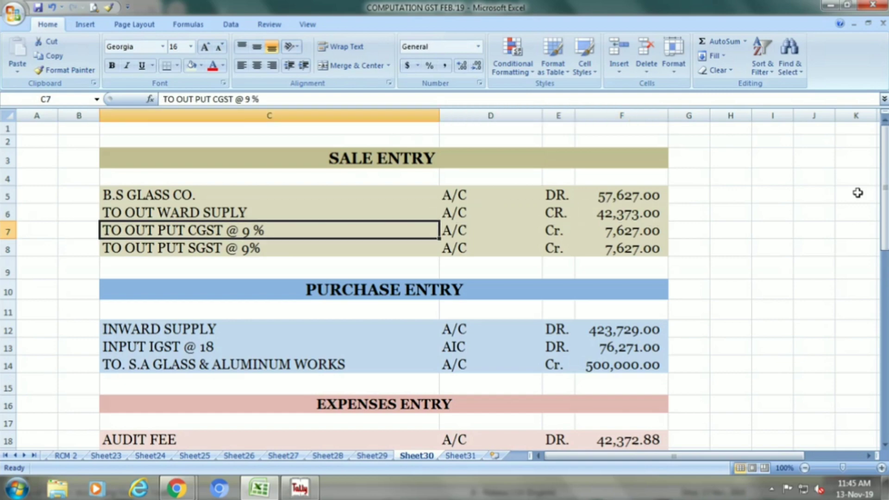
{"action": "key", "text": "alt+Tab"}
{"action": "type", "text": "Out"}
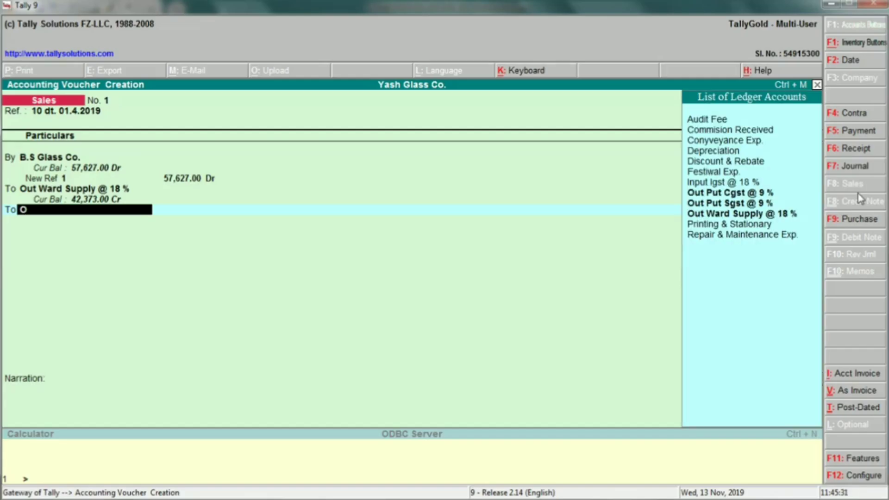
{"action": "key", "text": "Up"}
{"action": "key", "text": "Up"}
{"action": "key", "text": "Return"}
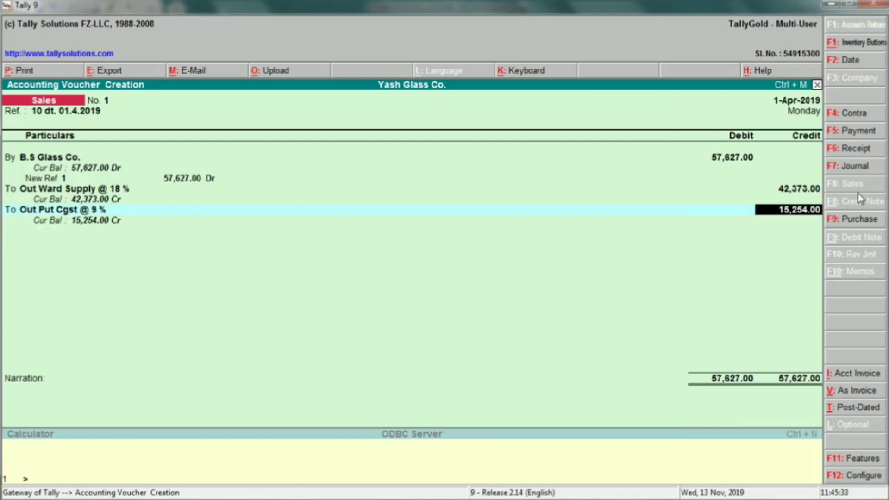
- Look up the CGST amount in Excel and set the Out Put Cgst @ 9 % credit to 7627
{"action": "key", "text": "alt+Tab"}
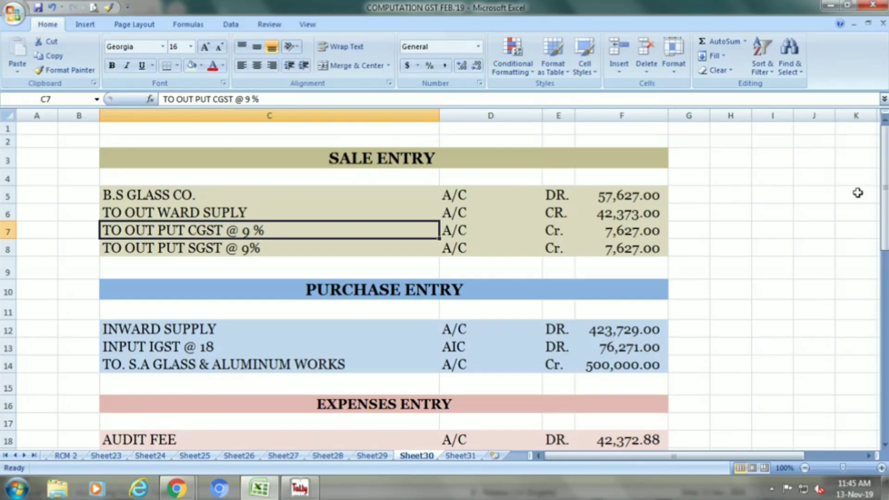
{"action": "left_click", "coordinate": [638, 228]}
{"action": "key", "text": "alt+Tab"}
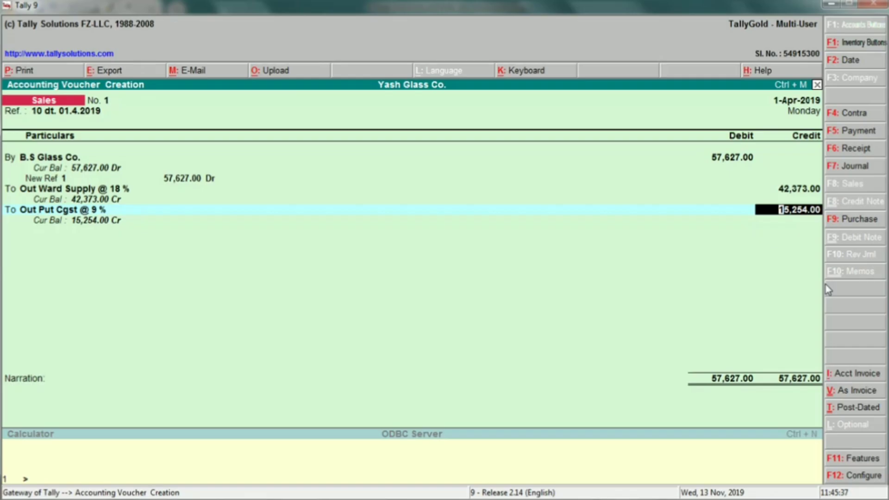
{"action": "type", "text": "7627"}
{"action": "key", "text": "Return"}
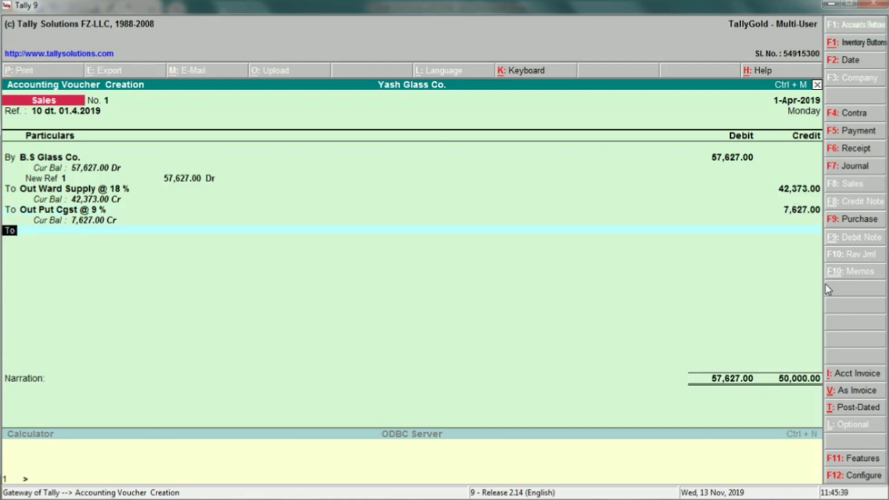
- Credit Out Put Sgst @ 9 % with 7,627.00 in the sales voucher
{"action": "type", "text": "Out"}
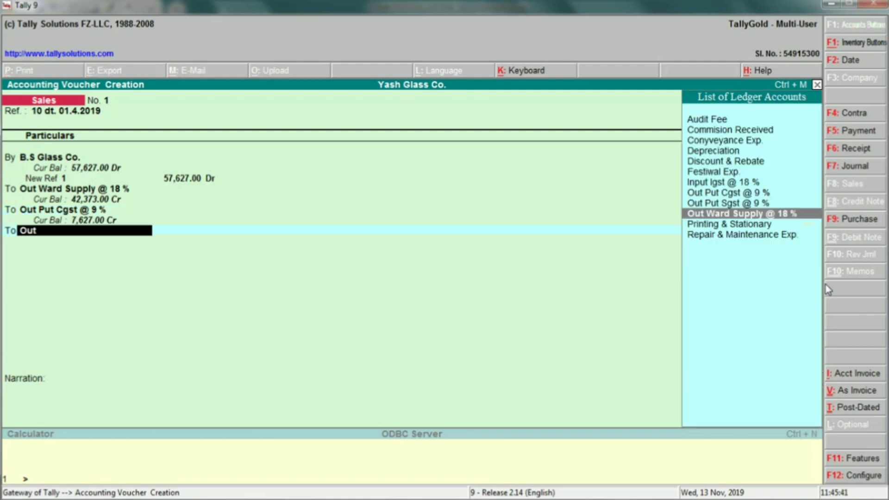
{"action": "key", "text": "Up"}
{"action": "key", "text": "Return"}
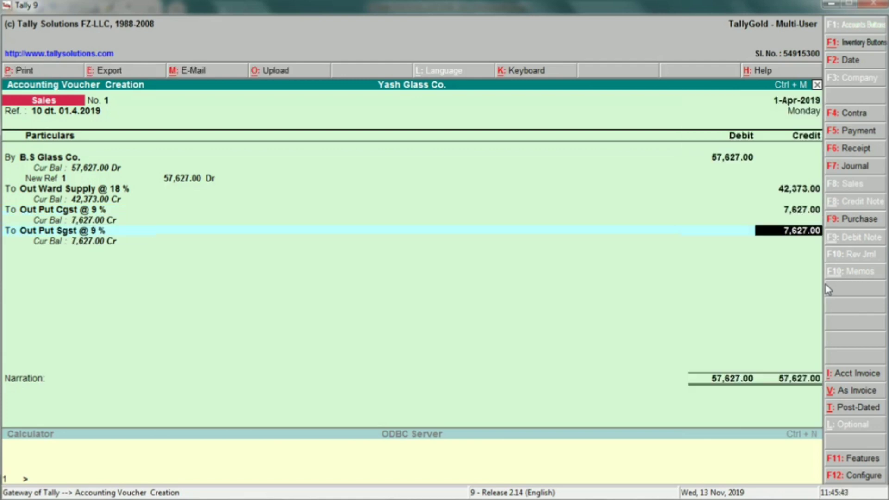
{"action": "key", "text": "Return"}
- Enter the narration "bill no. 10" and save the sales voucher
{"action": "type", "text": "bill no."}
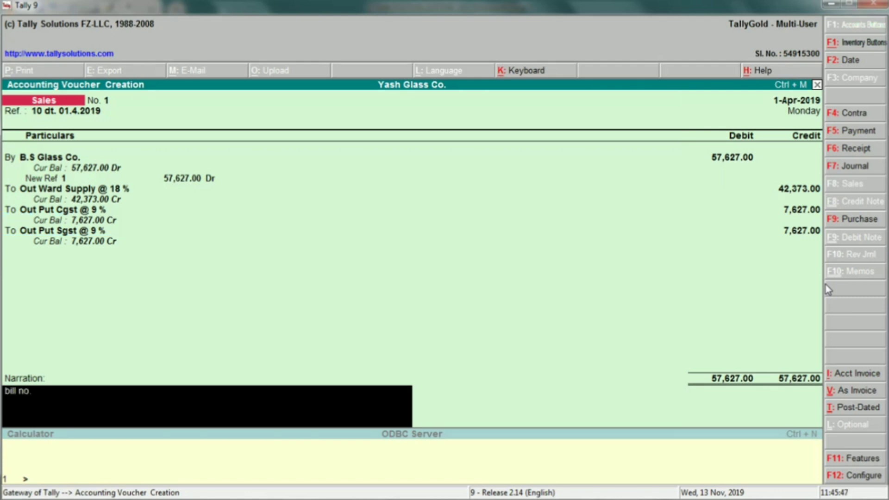
{"action": "type", "text": " 10"}
{"action": "key", "text": "Return"}
{"action": "key", "text": "Return"}
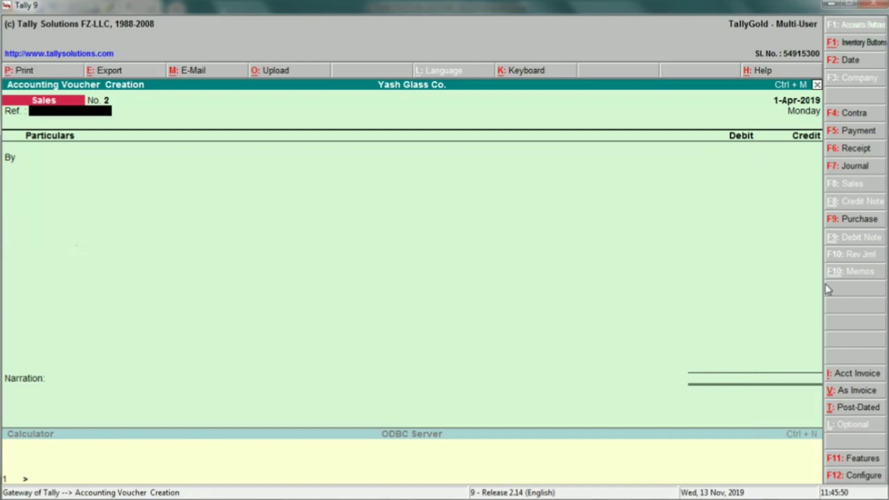
- Check the purchase entry listed in Excel and open a new Purchase voucher in Tally
{"action": "key", "text": "alt+Tab"}
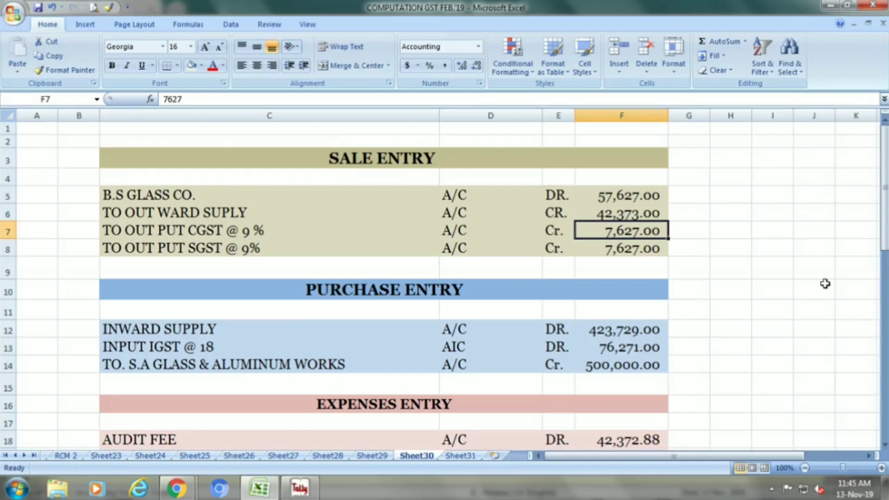
{"action": "left_click", "coordinate": [416, 296]}
{"action": "key", "text": "alt+Tab"}
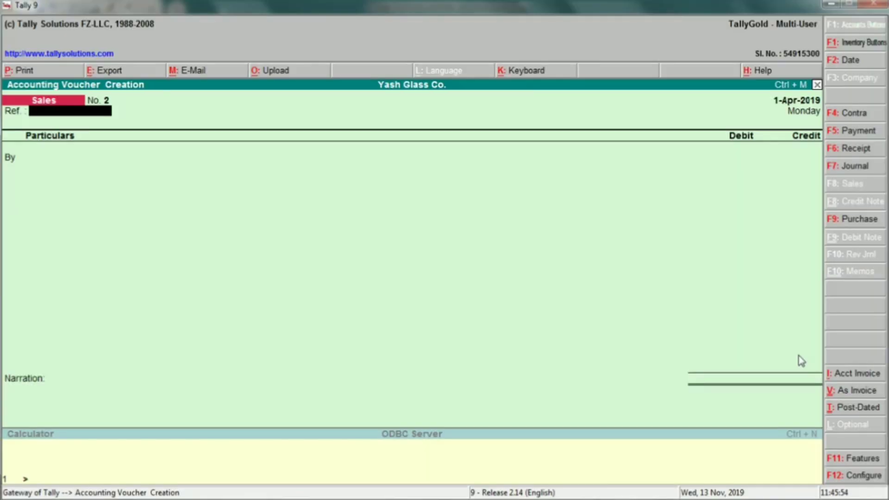
{"action": "left_click", "coordinate": [851, 221]}
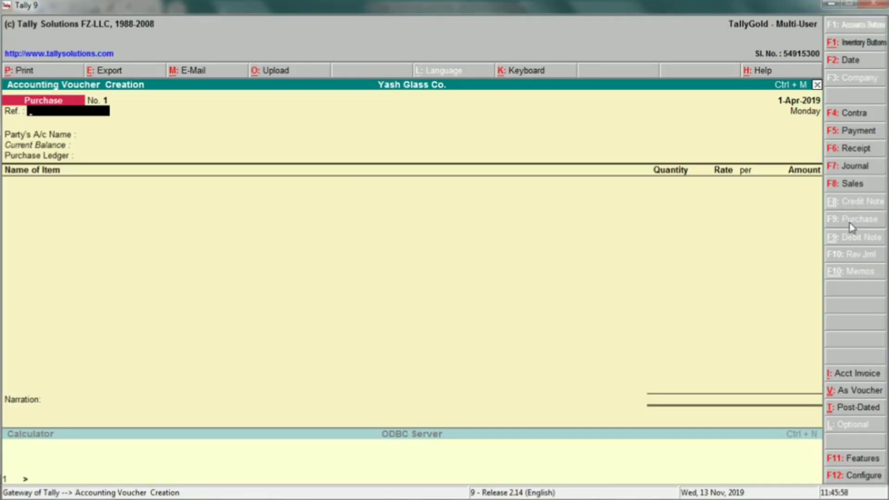
- Switch the purchase entry to voucher format and set its date to 2-4-2019
{"action": "key", "text": "ctrl+v"}
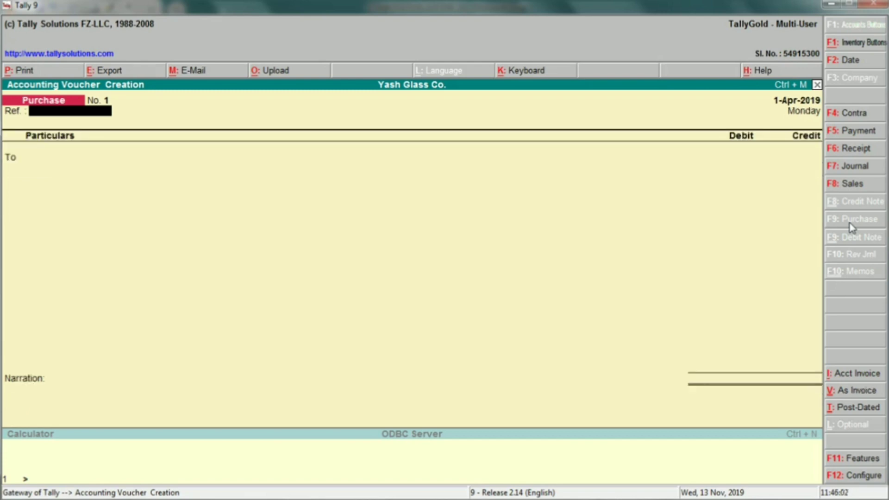
{"action": "key", "text": "F2"}
{"action": "type", "text": "2-4-2019"}
{"action": "key", "text": "Return"}
- Check the purchase entry in the Excel workbook and enter the Tally voucher reference as 1 dt. 02.04.2019
{"action": "key", "text": "alt+Tab"}
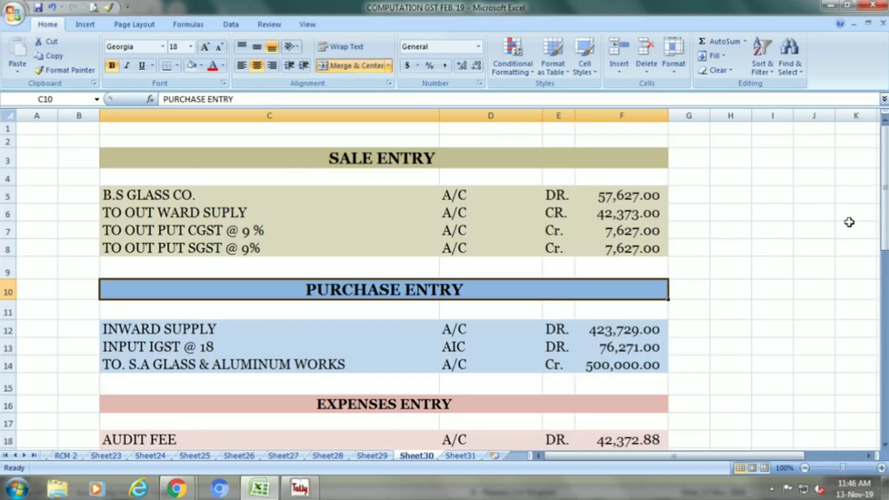
{"action": "key", "text": "alt+Tab"}
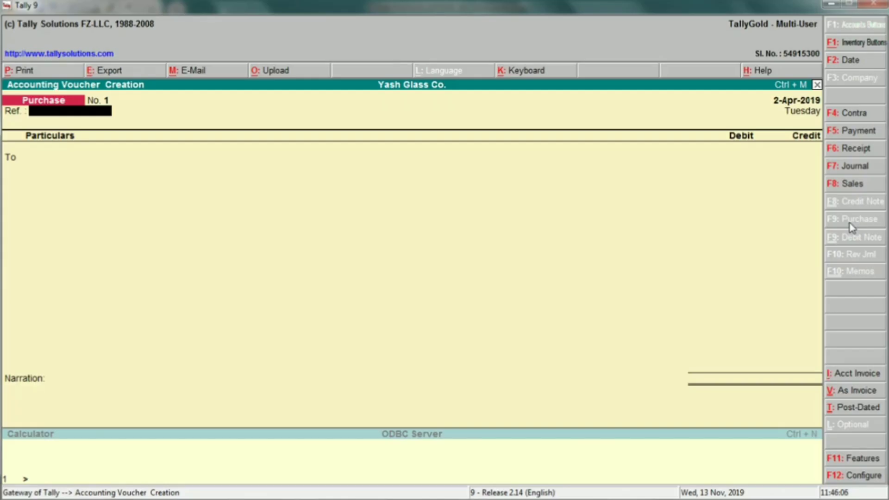
{"action": "type", "text": "1 dt. 02.4"}
{"action": "key", "text": "BackSpace"}
{"action": "type", "text": "04.2019"}
{"action": "key", "text": "Return"}
- Look up the credited party in the Excel purchase entry and choose S.A Glass Co. as the credit ledger in Tally
{"action": "key", "text": "alt+Tab"}
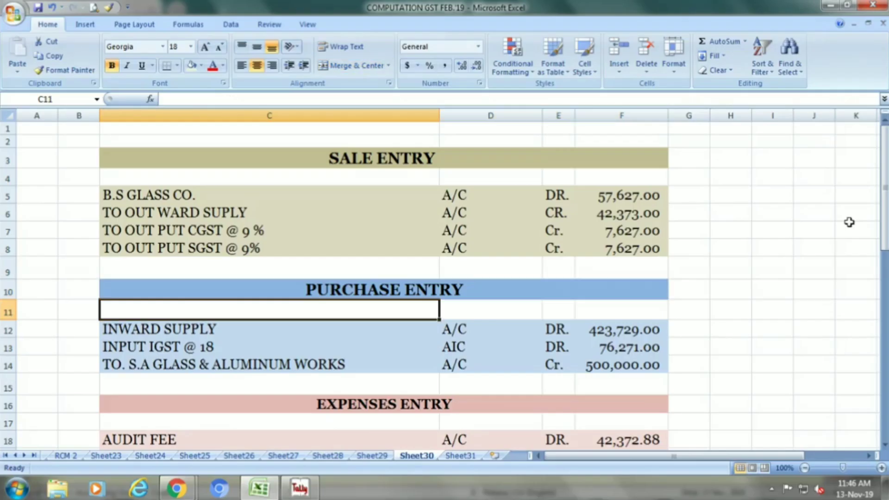
{"action": "key", "text": "Down"}
{"action": "key", "text": "Down"}
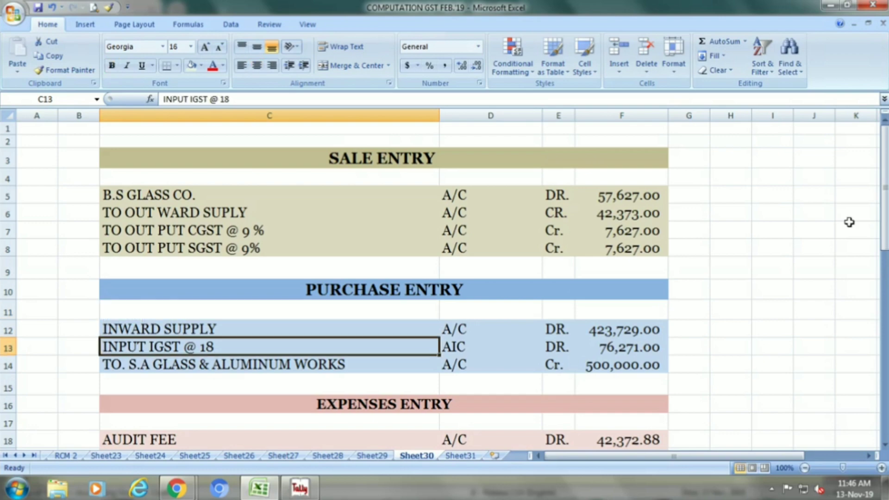
{"action": "key", "text": "Down"}
{"action": "key", "text": "alt+Tab"}
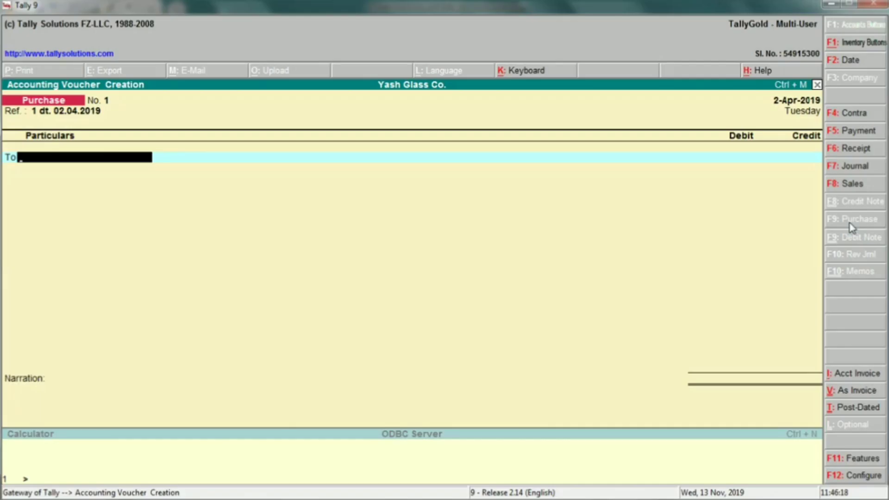
{"action": "type", "text": "s"}
{"action": "key", "text": "Return"}
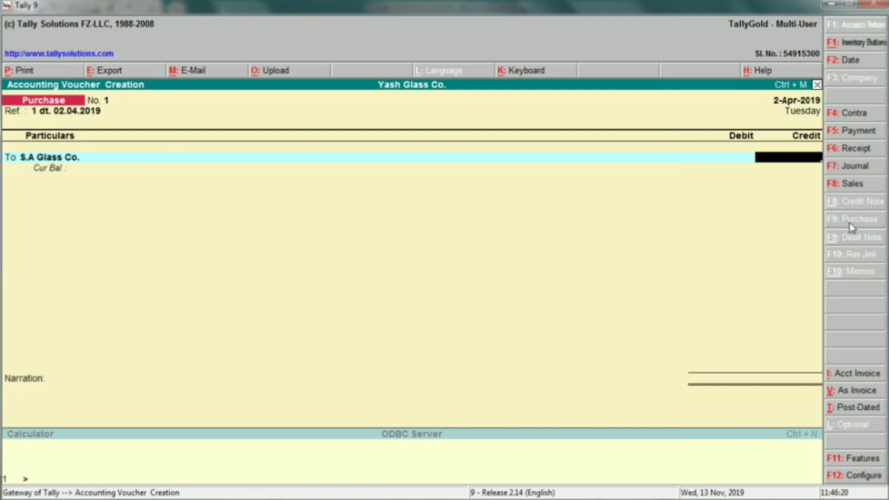
- Look up the party's amount in Excel, credit 500000 in Tally and allocate it as New Ref 1 dt. 02.04.2019
{"action": "key", "text": "alt+Tab"}
{"action": "key", "text": "Right"}
{"action": "key", "text": "Right"}
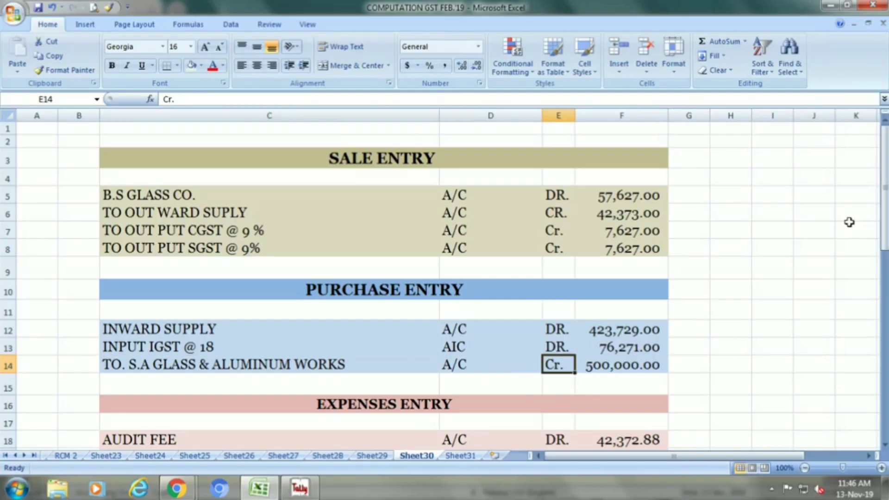
{"action": "key", "text": "Right"}
{"action": "key", "text": "alt+Tab"}
{"action": "type", "text": "500000"}
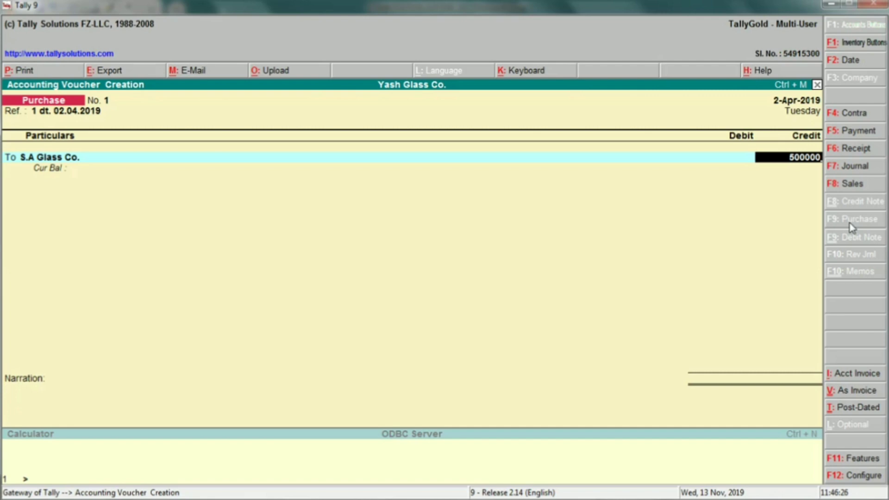
{"action": "key", "text": "Return"}
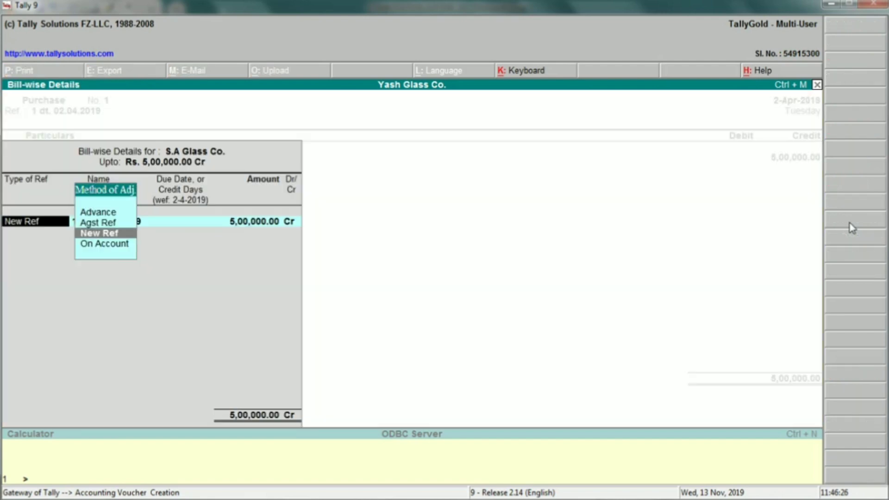
{"action": "key", "text": "Return"}
{"action": "key", "text": "Return"}
{"action": "key", "text": "Return"}
{"action": "key", "text": "Return"}
- Find the debit account in the Excel purchase entry and choose Inward Supply @ 18 % in Tally, leaving the inventory allocation empty
{"action": "key", "text": "alt+Tab"}
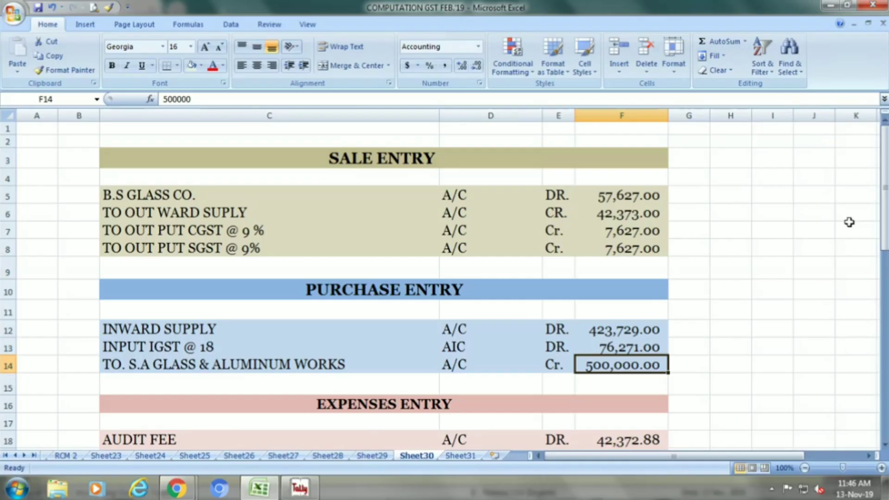
{"action": "key", "text": "Left"}
{"action": "key", "text": "Left"}
{"action": "key", "text": "Left"}
{"action": "key", "text": "Left"}
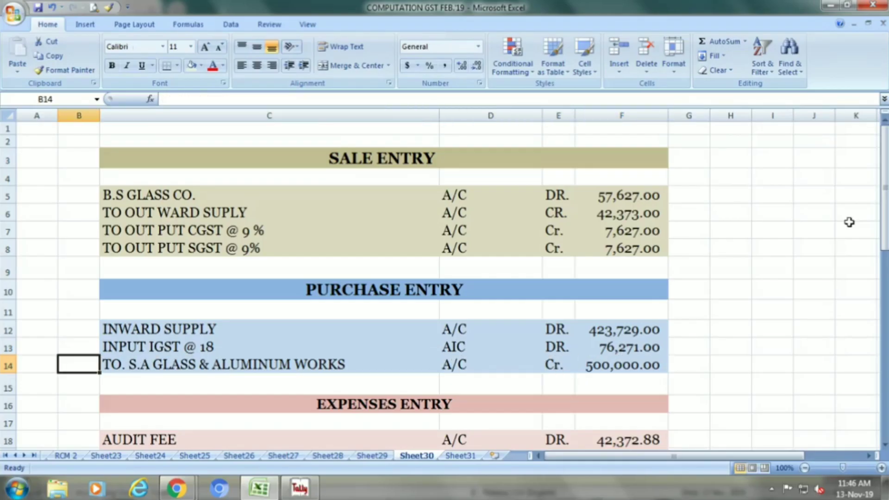
{"action": "key", "text": "Right"}
{"action": "key", "text": "Up"}
{"action": "key", "text": "Up"}
{"action": "key", "text": "alt+Tab"}
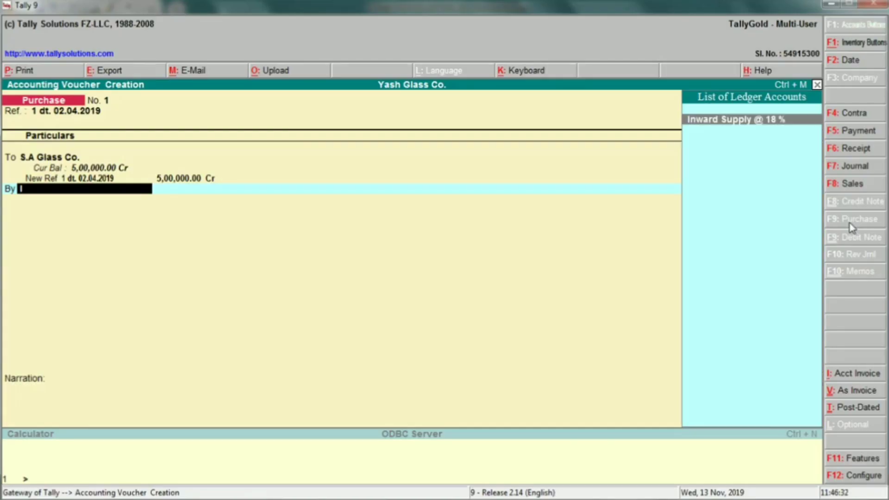
{"action": "type", "text": "Inw"}
{"action": "key", "text": "Return"}
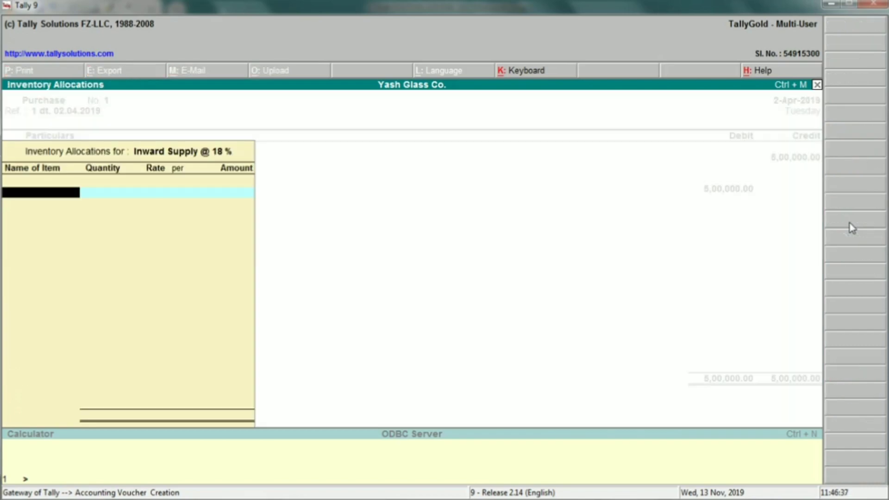
{"action": "key", "text": "Escape"}
- Look up the inward supply amount in Excel and set the Inward Supply @ 18 % debit in Tally to 423729
{"action": "key", "text": "alt+Tab"}
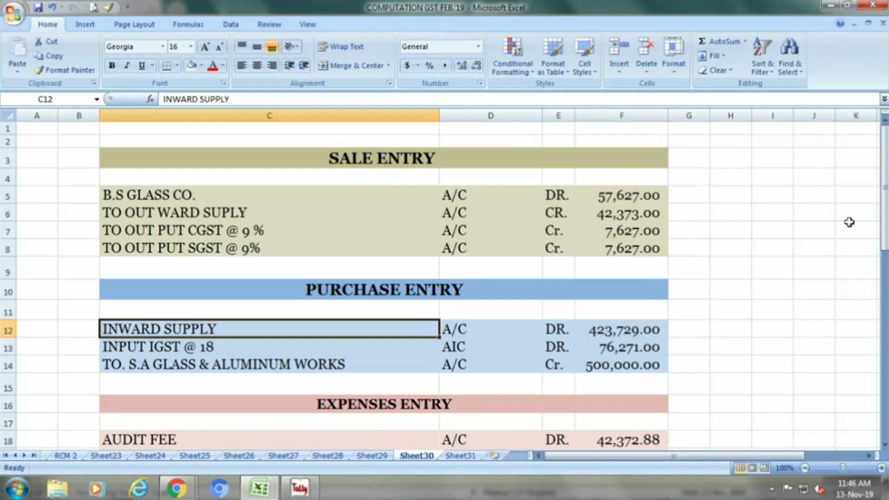
{"action": "left_click", "coordinate": [621, 330]}
{"action": "key", "text": "alt+Tab"}
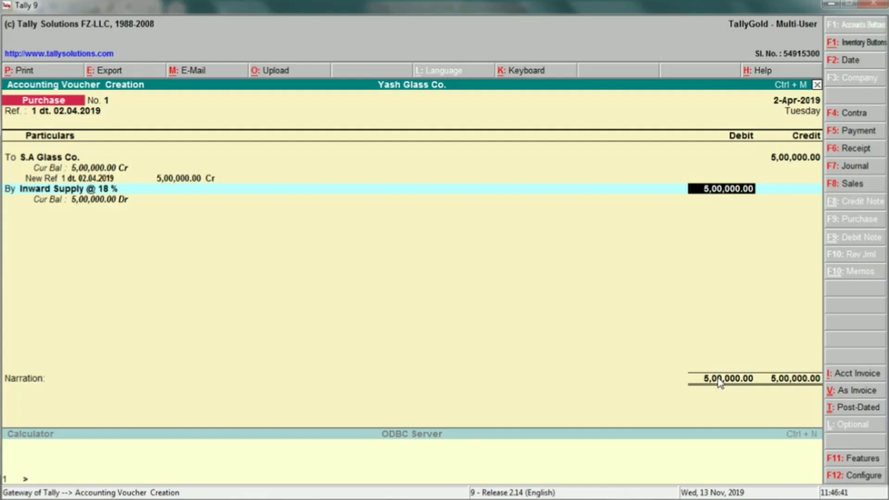
{"action": "type", "text": "4"}
{"action": "key", "text": "alt+Tab"}
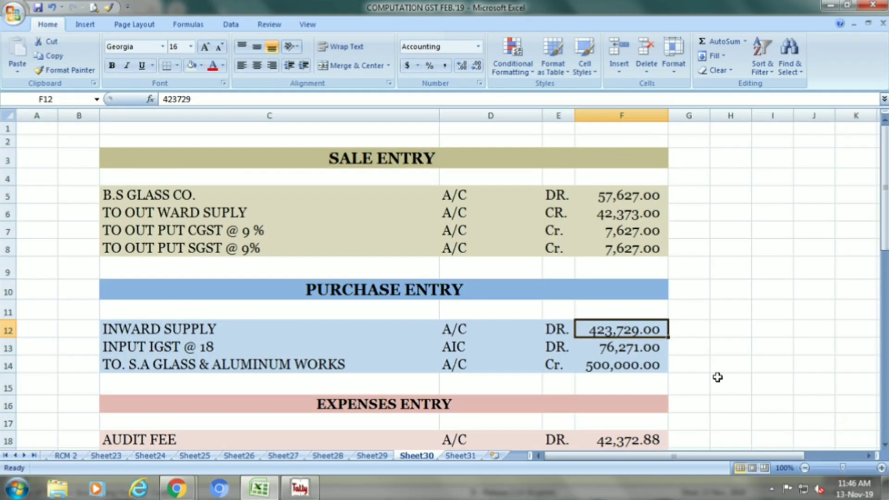
{"action": "key", "text": "alt+Tab"}
{"action": "type", "text": "23729"}
{"action": "key", "text": "Return"}
{"action": "key", "text": "Return"}
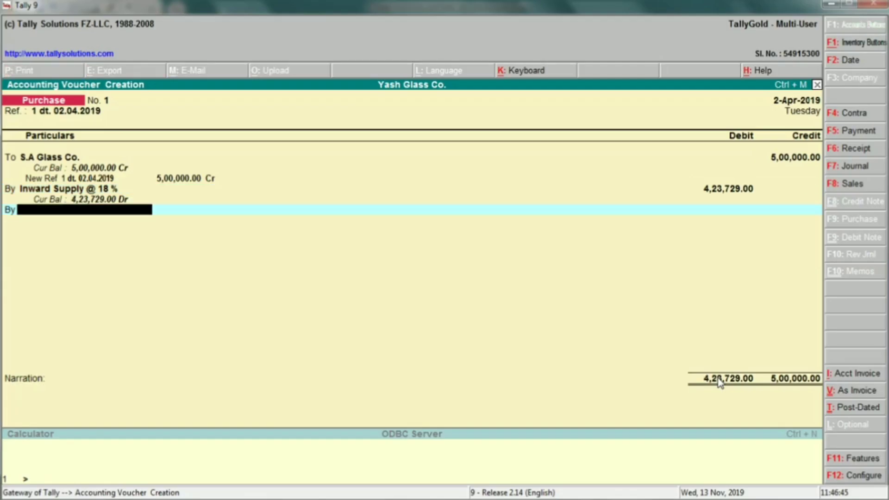
- Add Input Igst @ 18 % as a debit of 76,271.00 in Tally, checking the amount against the Excel sheet
{"action": "key", "text": "alt+Tab"}
{"action": "key", "text": "alt+Tab"}
{"action": "type", "text": "Inpu"}
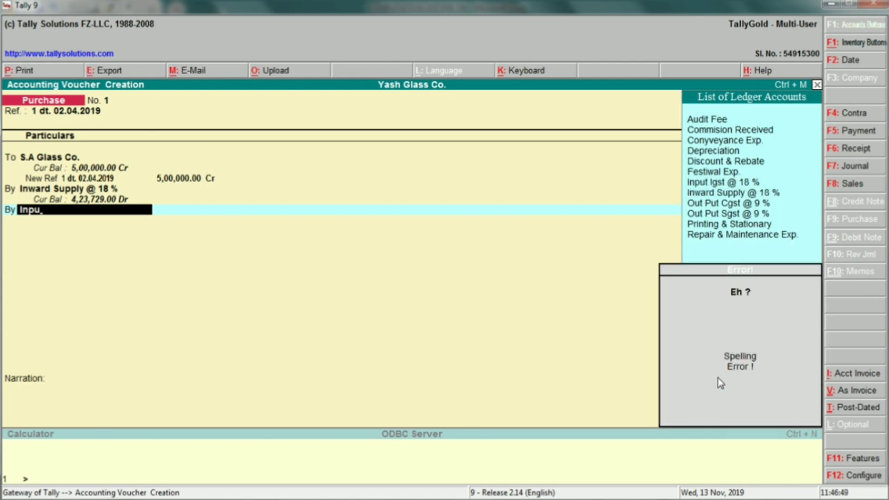
{"action": "key", "text": "Return"}
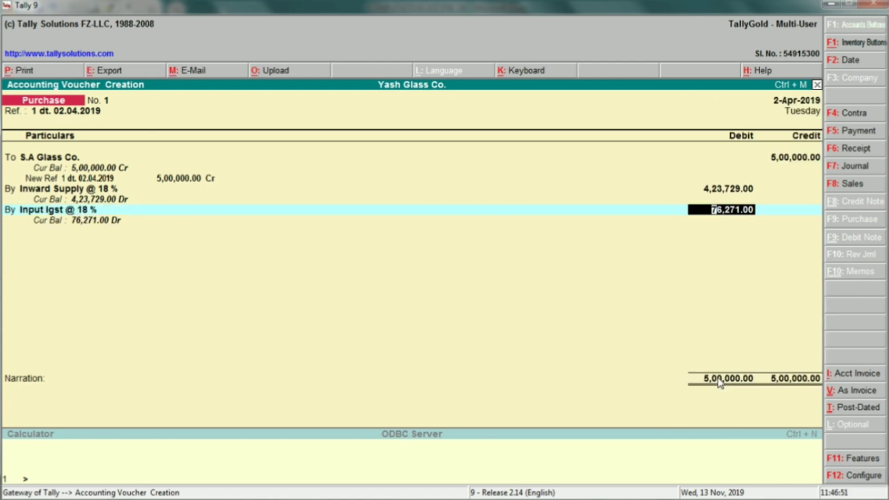
{"action": "key", "text": "alt+Tab"}
{"action": "left_click", "coordinate": [634, 348]}
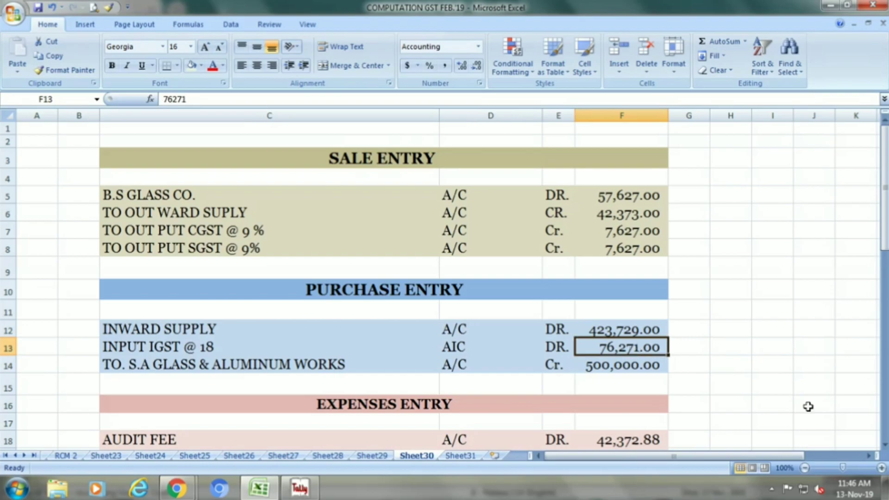
{"action": "key", "text": "alt+Tab"}
{"action": "key", "text": "Return"}
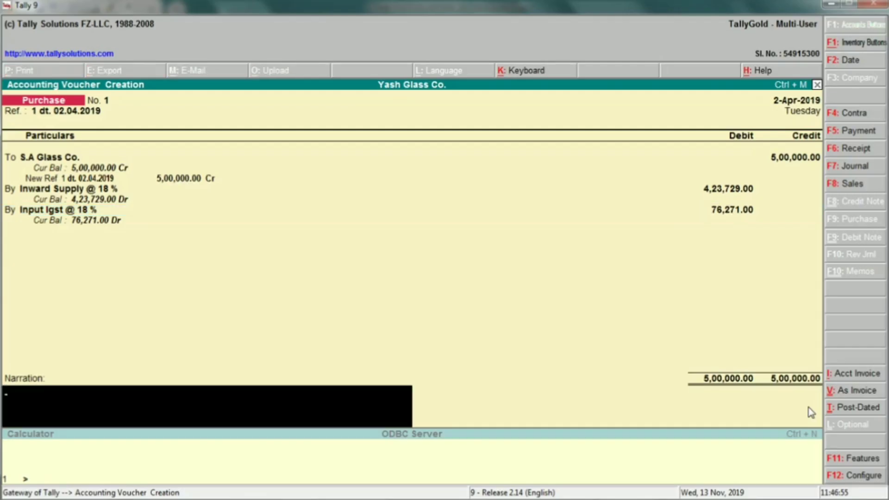
- Enter the narration "BILL NO. 1 DT. 02.04.2019" and save the purchase voucher
{"action": "type", "text": "BILL NO. 1 DT"}
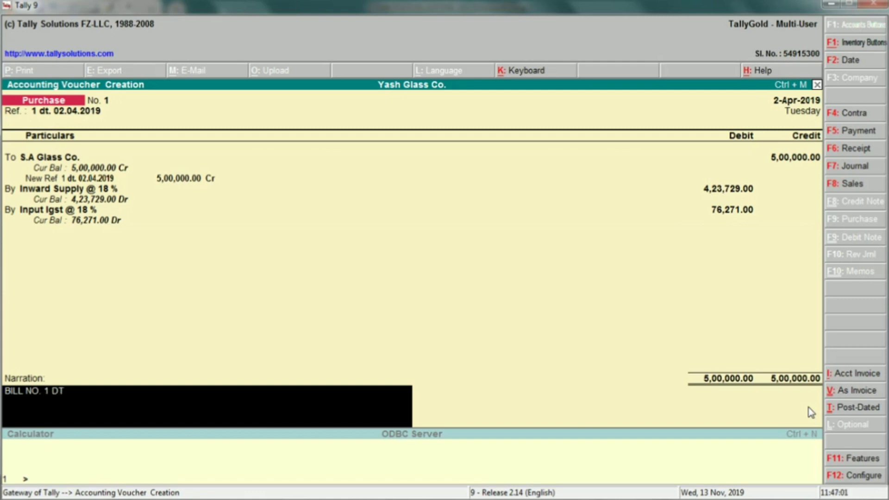
{"action": "type", "text": ". 01"}
{"action": "type", "text": "2"}
{"action": "type", "text": ".04.2019"}
{"action": "key", "text": "Return"}
{"action": "key", "text": "Return"}
- Locate the audit fee under EXPENSES ENTRY in Excel and start a Journal voucher in Tally dated 3-4-2019
{"action": "key", "text": "alt+Tab"}
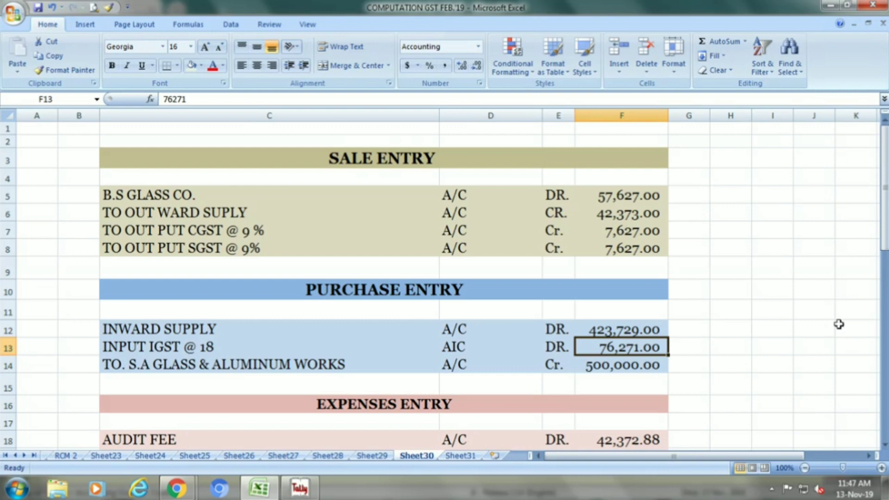
{"action": "left_click_drag", "start_coordinate": [885, 190], "coordinate": [885, 229]}
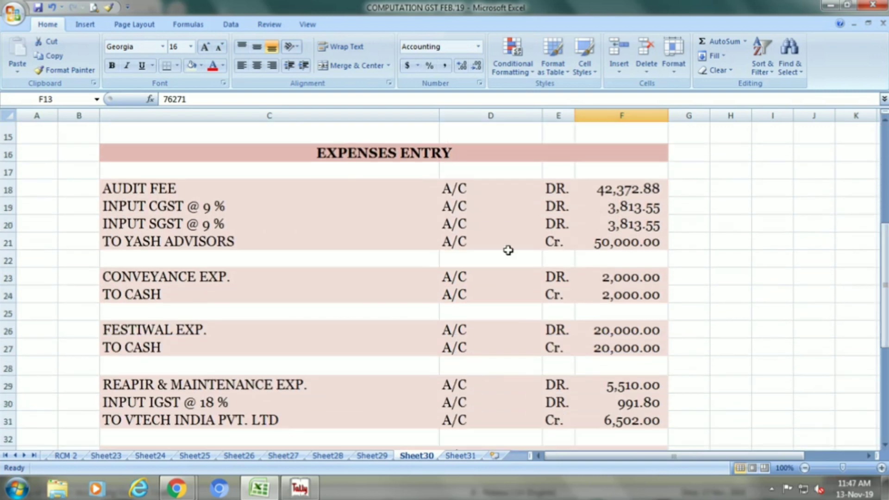
{"action": "left_click", "coordinate": [370, 153]}
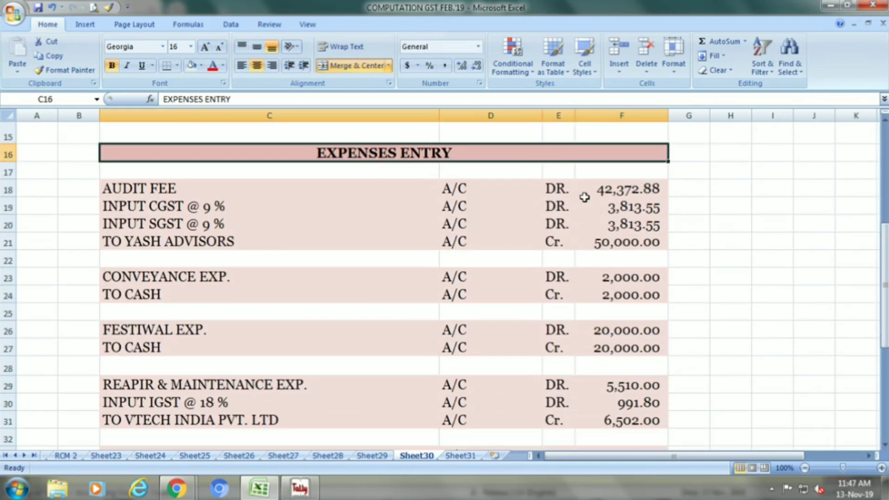
{"action": "left_click", "coordinate": [181, 189]}
{"action": "key", "text": "alt+Tab"}
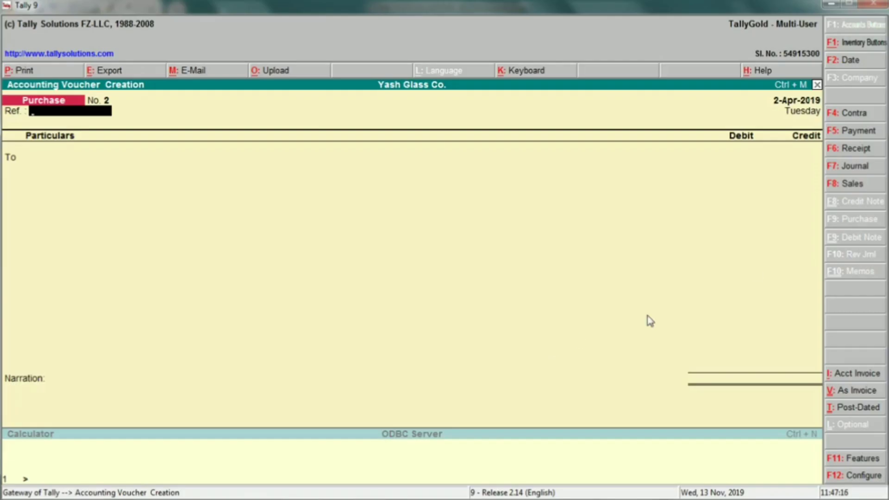
{"action": "left_click", "coordinate": [849, 170]}
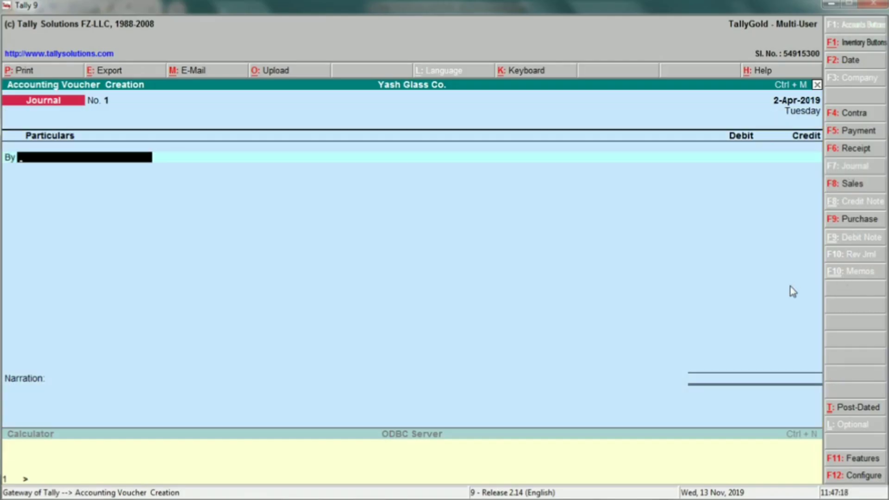
{"action": "key", "text": "F2"}
{"action": "type", "text": "3-4-2019"}
{"action": "key", "text": "Return"}
- Debit the Audit Fee ledger in the journal with 42372.88, taking the amount from the Excel expenses entry
{"action": "key", "text": "alt+Tab"}
{"action": "key", "text": "alt+Tab"}
{"action": "type", "text": "AUDIT"}
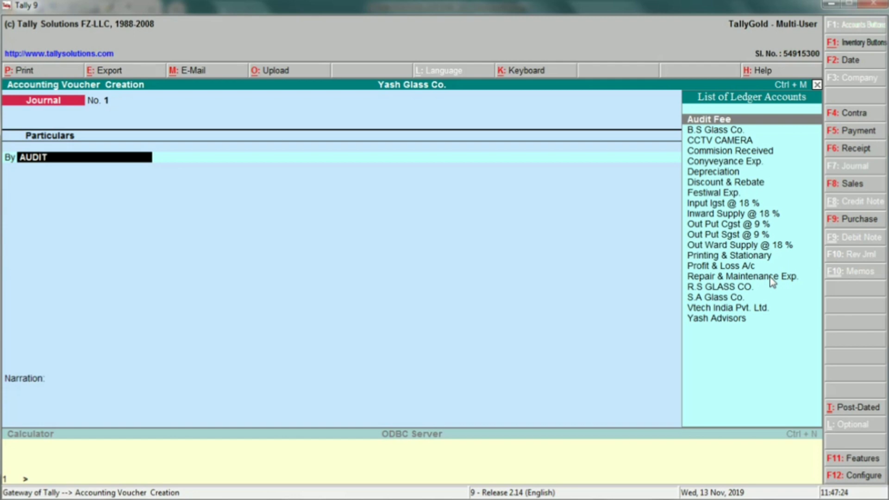
{"action": "key", "text": "Return"}
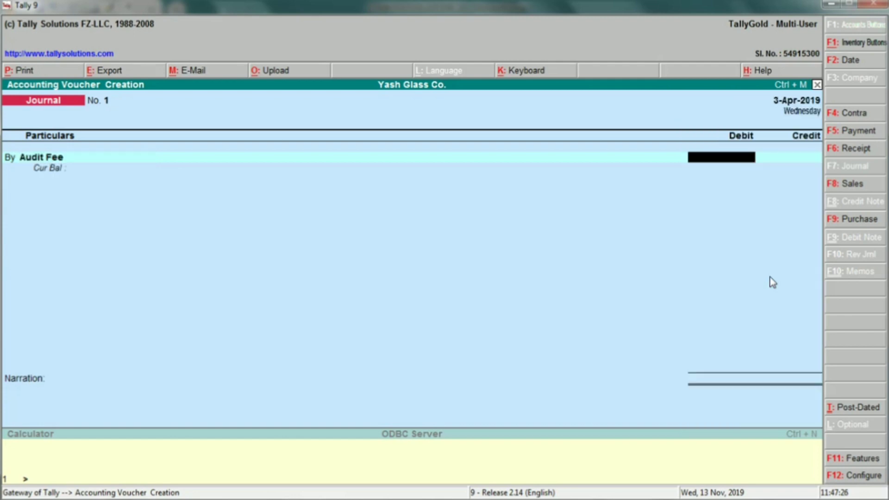
{"action": "key", "text": "alt+Tab"}
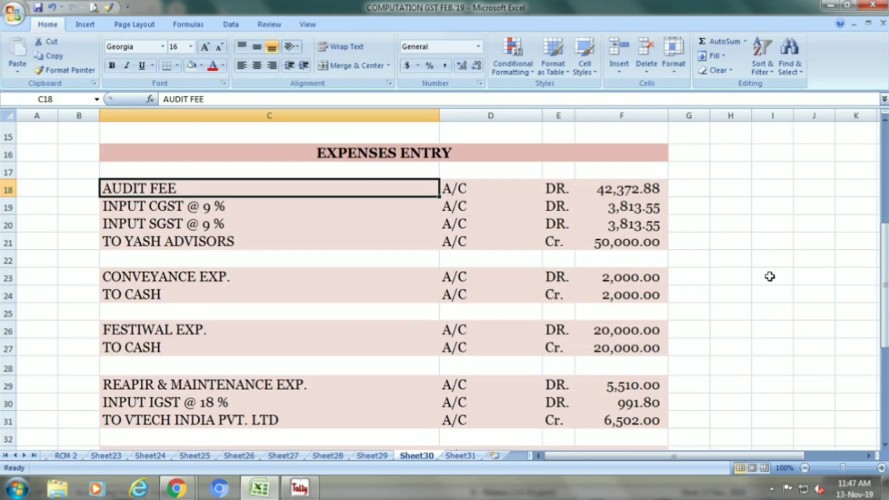
{"action": "left_click", "coordinate": [623, 188]}
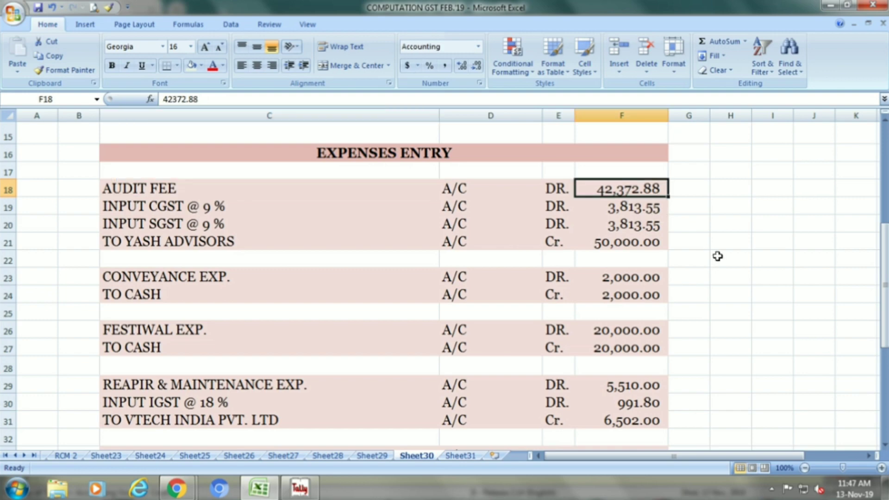
{"action": "key", "text": "alt+Tab"}
{"action": "type", "text": "4"}
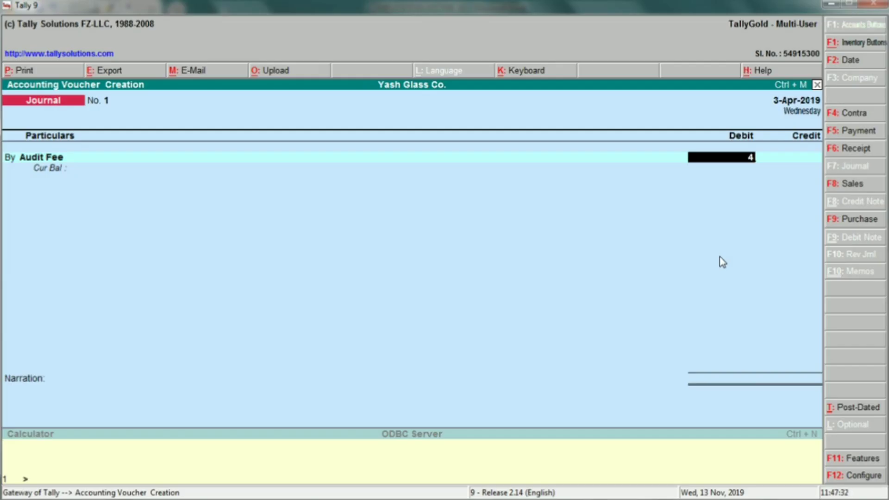
{"action": "type", "text": "237"}
{"action": "key", "text": "alt+Tab"}
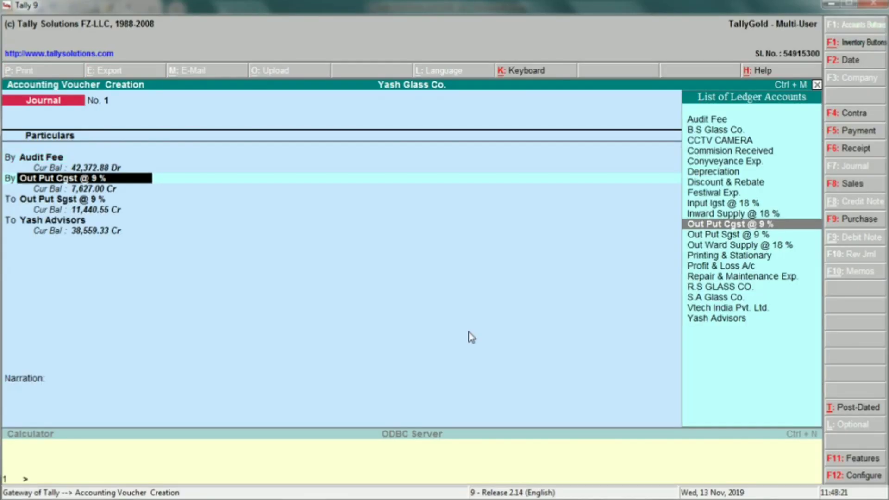
- Change the Out Put Sgst @ 9 % line of the journal from credit to a debit of 3,813.55
{"action": "key", "text": "Return"}
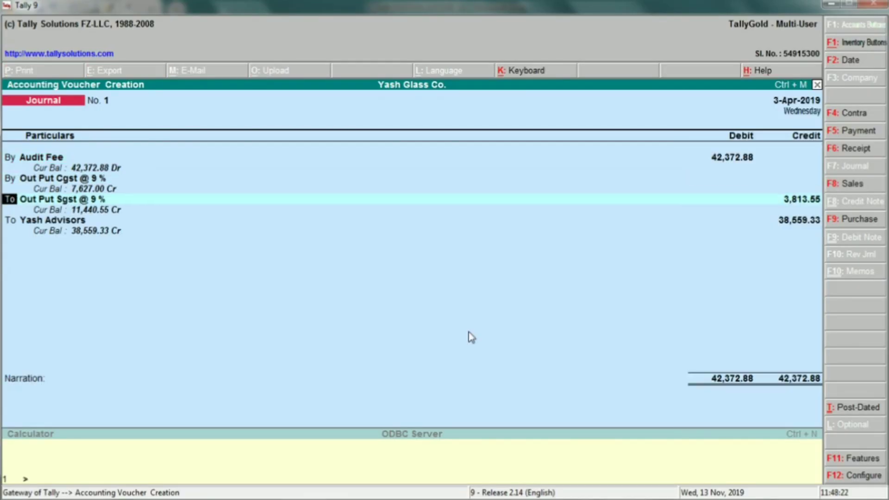
{"action": "type", "text": "b"}
{"action": "key", "text": "Return"}
{"action": "key", "text": "Return"}
{"action": "key", "text": "Return"}
{"action": "key", "text": "Return"}
{"action": "key", "text": "Return"}
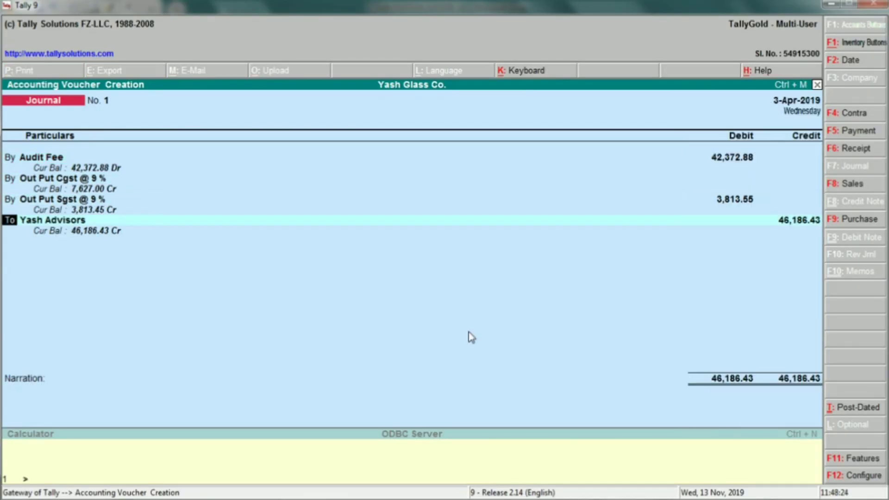
- Check the audit fee entry in Excel, then set the Out Put Cgst @ 9 % debit to 3,813.55 in Tally
{"action": "key", "text": "alt+Tab"}
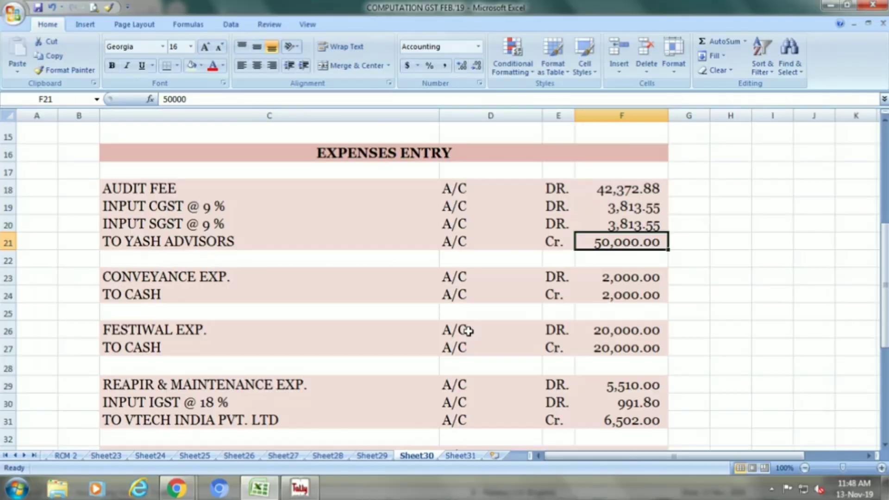
{"action": "key", "text": "alt+Tab"}
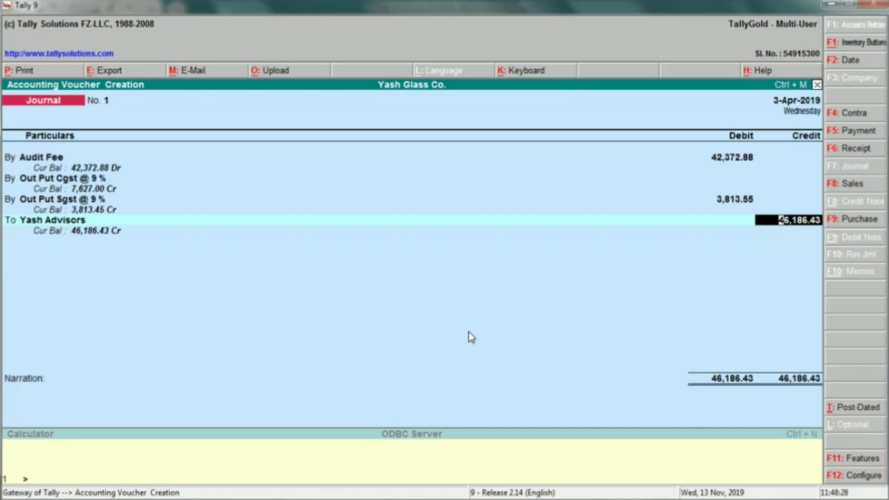
{"action": "key", "text": "BackSpace"}
{"action": "key", "text": "BackSpace"}
{"action": "key", "text": "BackSpace"}
{"action": "key", "text": "BackSpace"}
{"action": "key", "text": "BackSpace"}
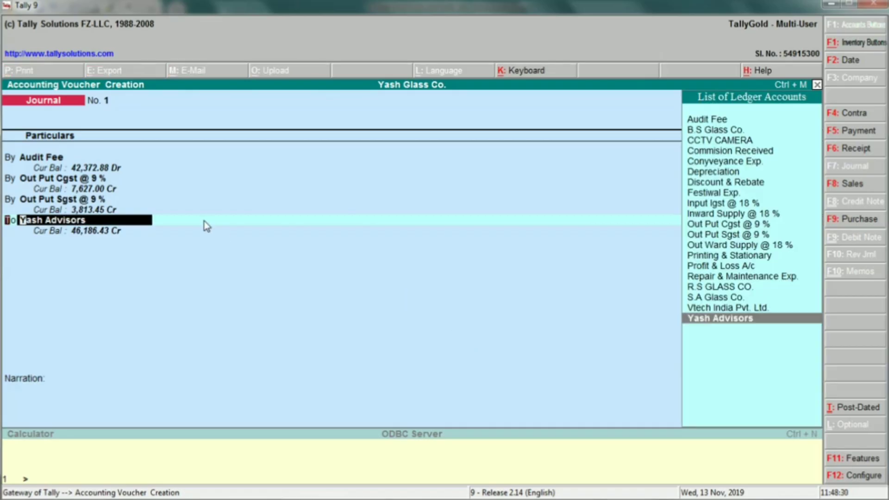
{"action": "key", "text": "BackSpace"}
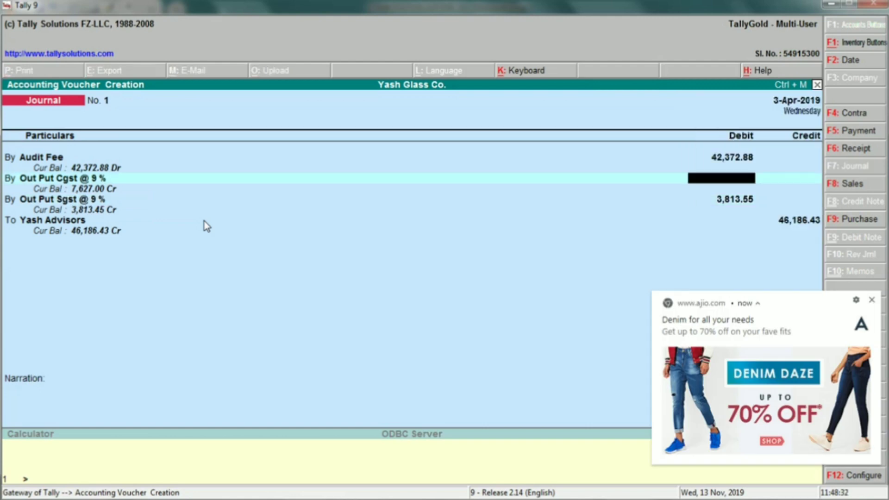
{"action": "type", "text": "3,8"}
{"action": "type", "text": "13.55"}
{"action": "key", "text": "Return"}
{"action": "key", "text": "Return"}
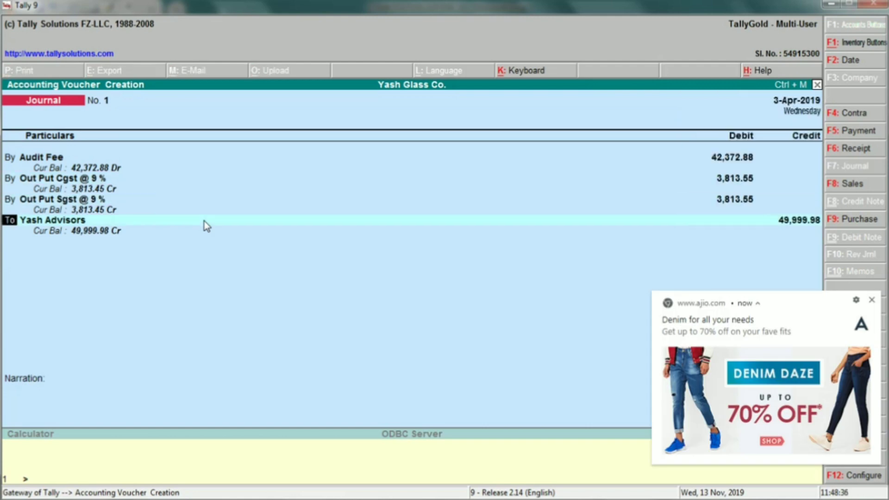
- Set the Yash Advisors credit to 50,000.00 and allocate the full amount On Account
{"action": "key", "text": "Return"}
{"action": "key", "text": "Return"}
{"action": "key", "text": "Return"}
{"action": "key", "text": "Return"}
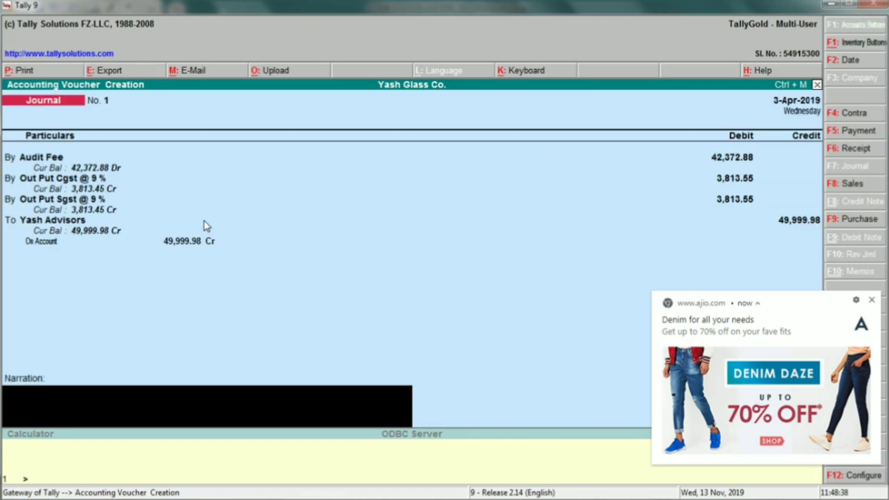
{"action": "key", "text": "BackSpace"}
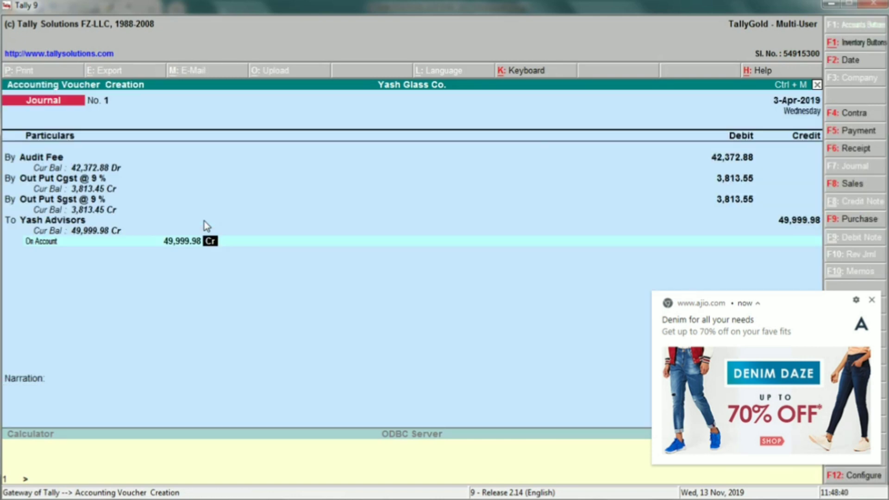
{"action": "key", "text": "BackSpace"}
{"action": "key", "text": "BackSpace"}
{"action": "key", "text": "BackSpace"}
{"action": "type", "text": "50000"}
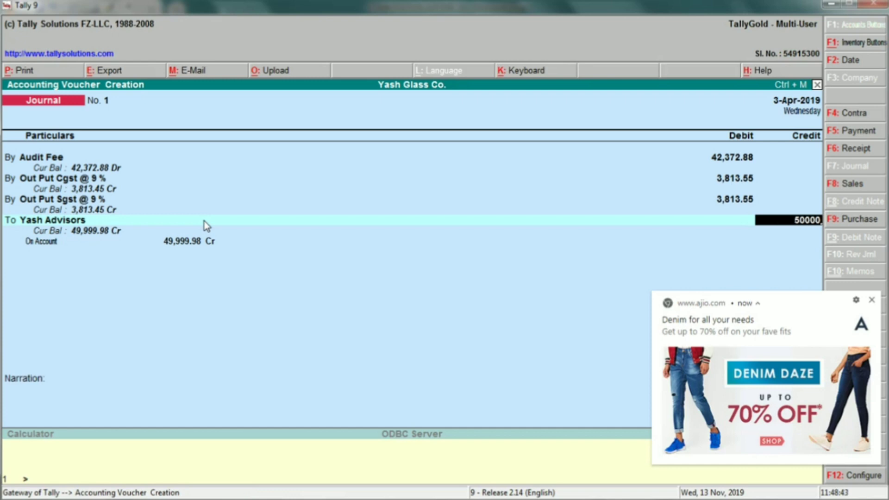
{"action": "key", "text": "Return"}
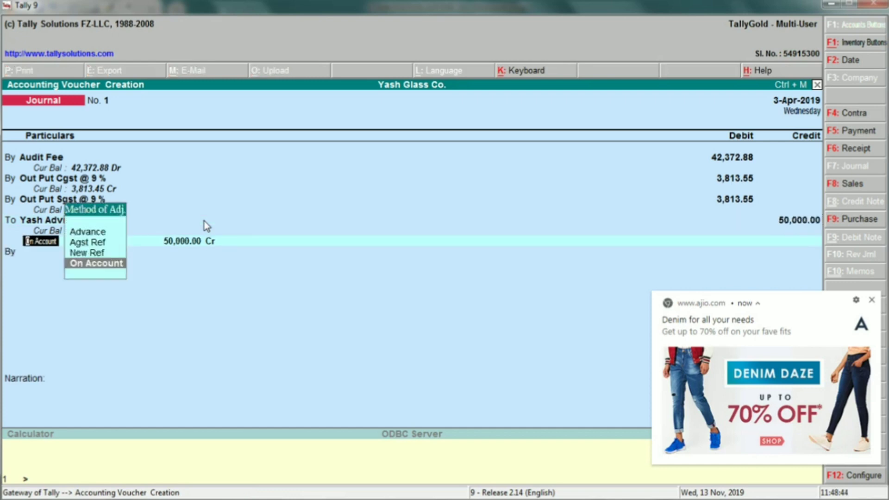
{"action": "key", "text": "Return"}
{"action": "key", "text": "Return"}
{"action": "key", "text": "Return"}
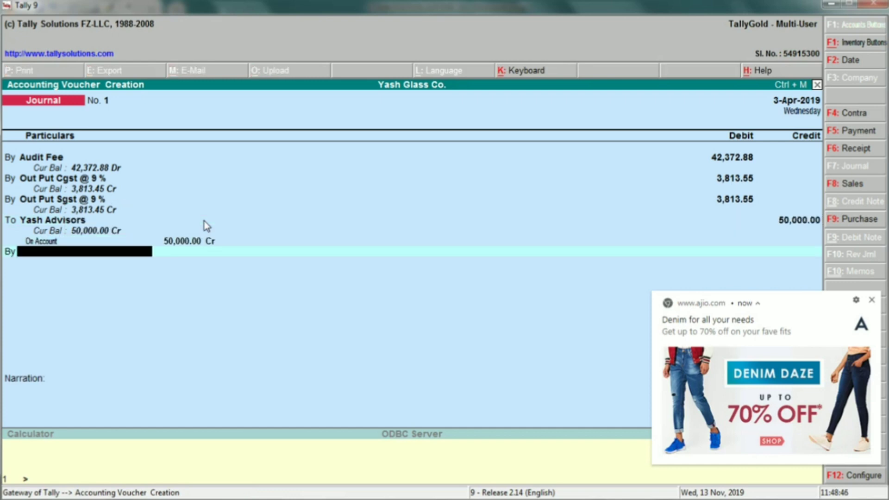
- Create a ledger named ROUND OFF under Indirect Expenses from within the journal voucher
{"action": "type", "text": "R"}
{"action": "key", "text": "Return"}
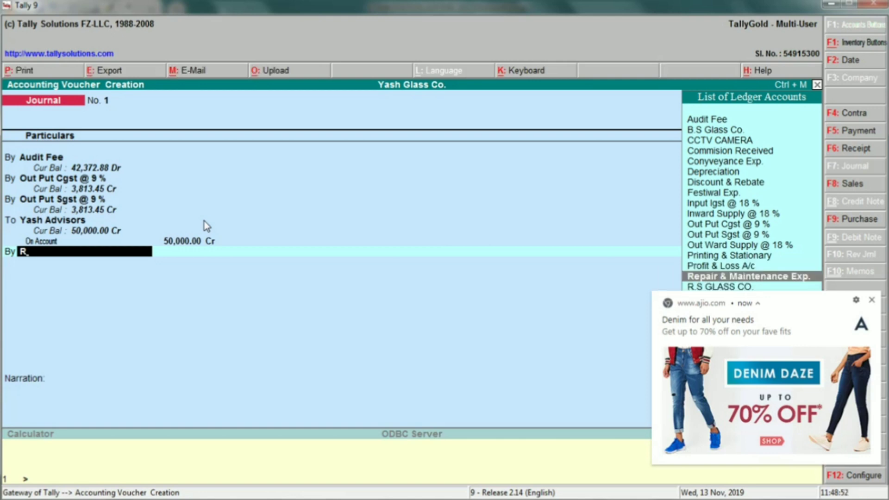
{"action": "key", "text": "alt+c"}
{"action": "type", "text": "R"}
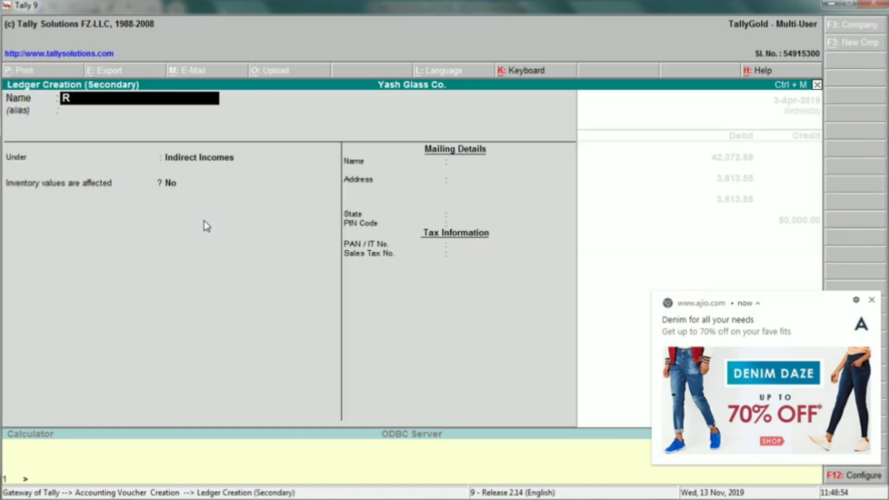
{"action": "type", "text": "OUND OFF"}
{"action": "key", "text": "Return"}
{"action": "key", "text": "Return"}
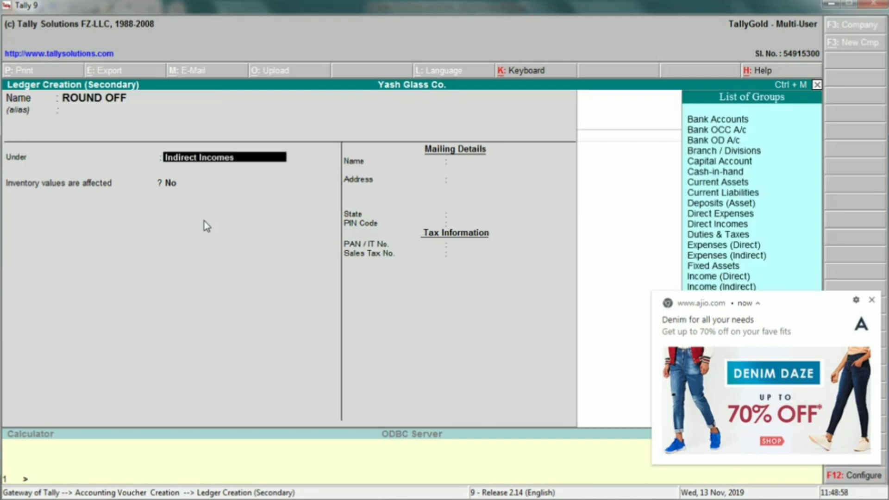
{"action": "type", "text": "IND"}
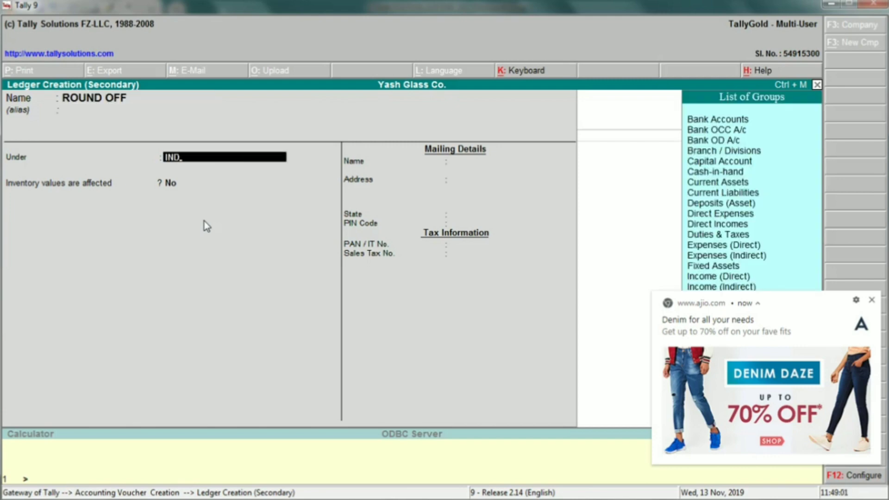
{"action": "left_click", "coordinate": [872, 300]}
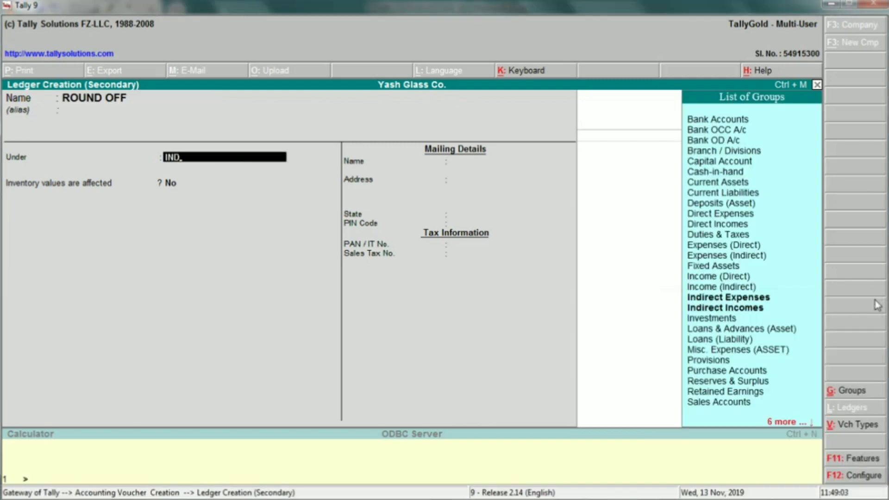
{"action": "key", "text": "Down"}
{"action": "key", "text": "Up"}
{"action": "key", "text": "Return"}
{"action": "key", "text": "Return"}
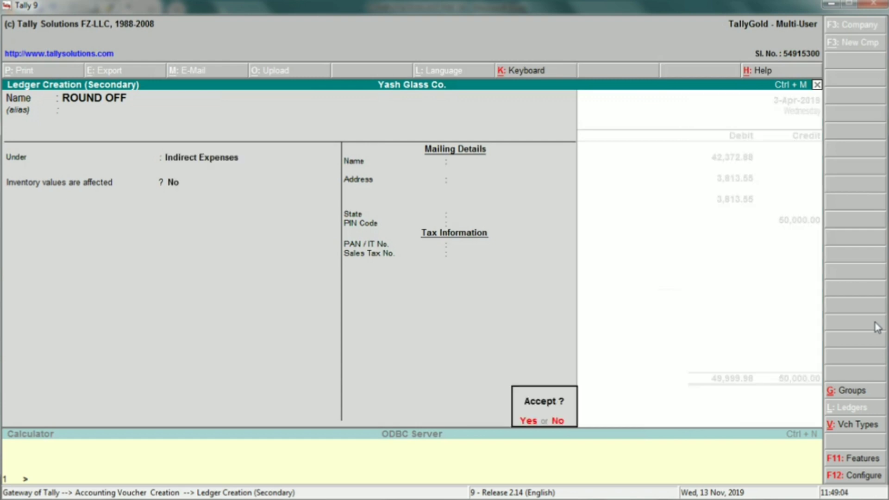
{"action": "key", "text": "Return"}
- Debit ROUND OFF with 0.02 and save the journal voucher with "-" as the narration
{"action": "key", "text": "Return"}
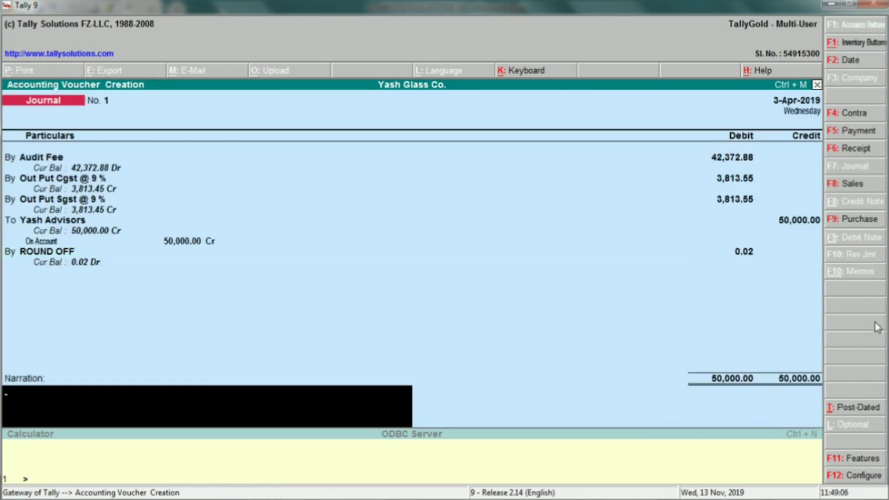
{"action": "key", "text": "Return"}
{"action": "key", "text": "alt+Tab"}
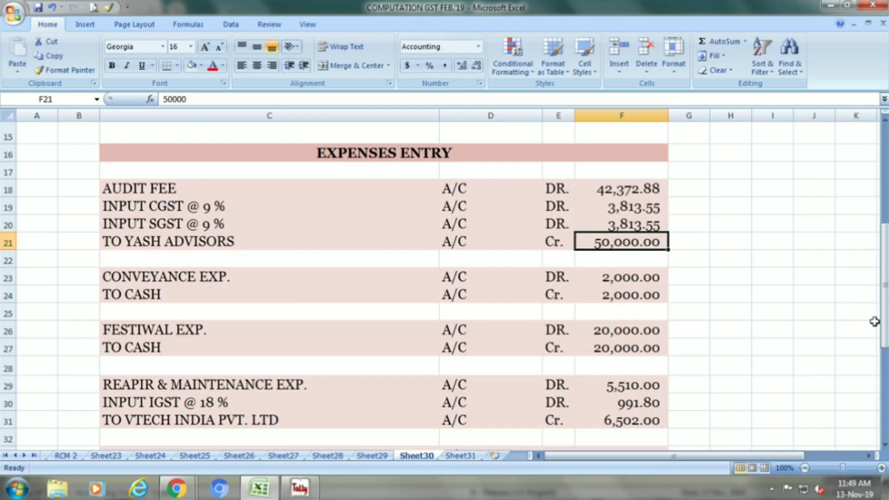
{"action": "key", "text": "alt+Tab"}
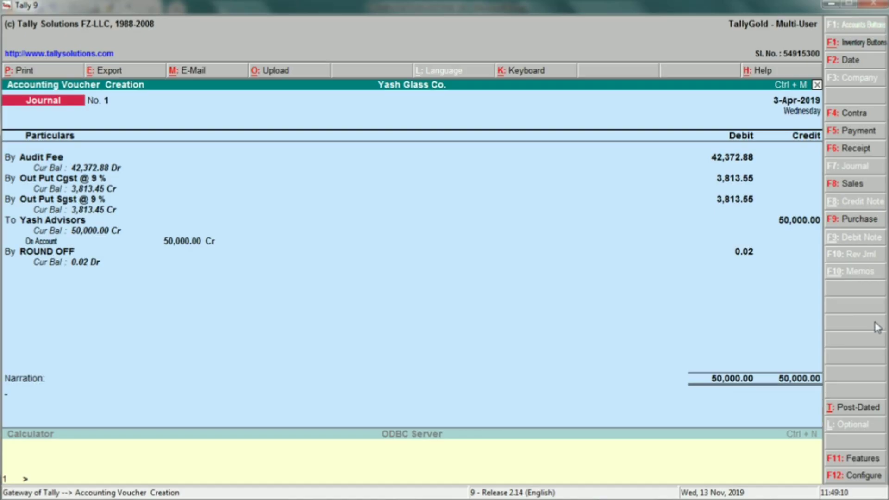
{"action": "key", "text": "Return"}
- In Excel, remove the fill colour from the completed audit fee entry, cells C18:F21
{"action": "key", "text": "alt+Tab"}
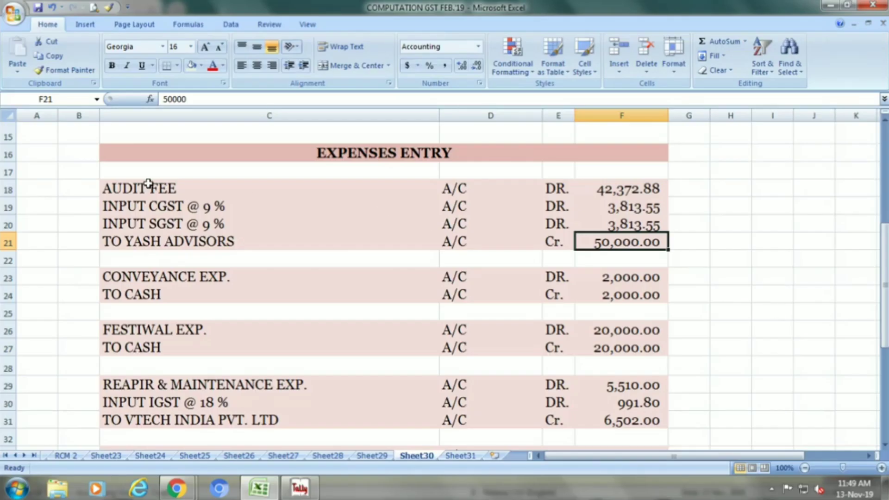
{"action": "left_click_drag", "start_coordinate": [153, 184], "coordinate": [252, 213]}
{"action": "left_click_drag", "start_coordinate": [329, 231], "coordinate": [606, 245]}
{"action": "left_click", "coordinate": [191, 65]}
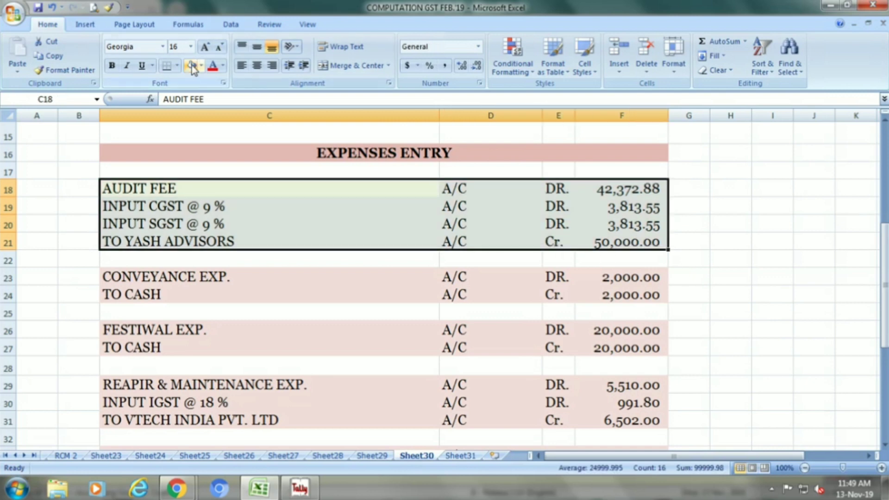
{"action": "left_click", "coordinate": [202, 66]}
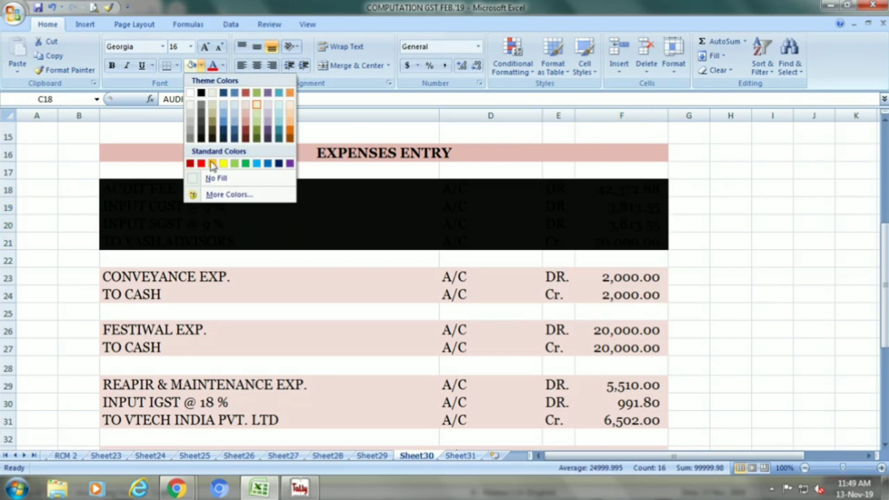
{"action": "left_click", "coordinate": [206, 175]}
- Debit the Conyveyance Exp. ledger with 2,000 in the new Tally journal, taking the amount from the Excel expenses entry
{"action": "left_click", "coordinate": [173, 275]}
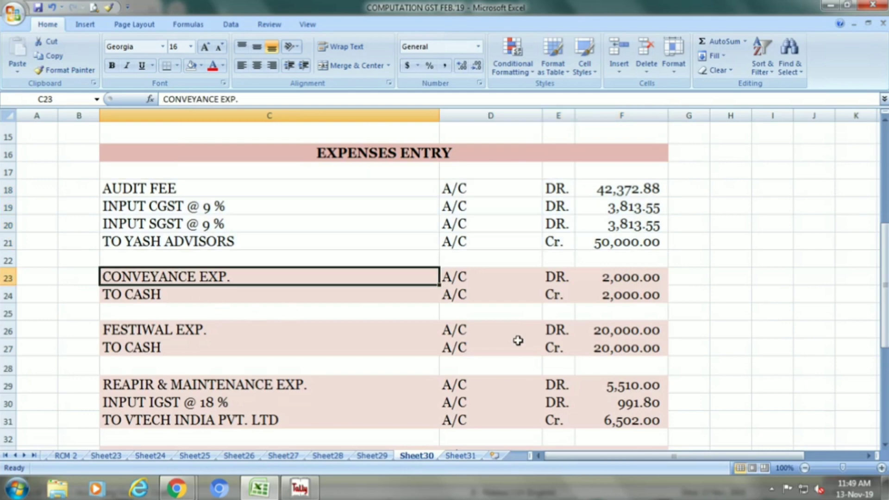
{"action": "key", "text": "alt+Tab"}
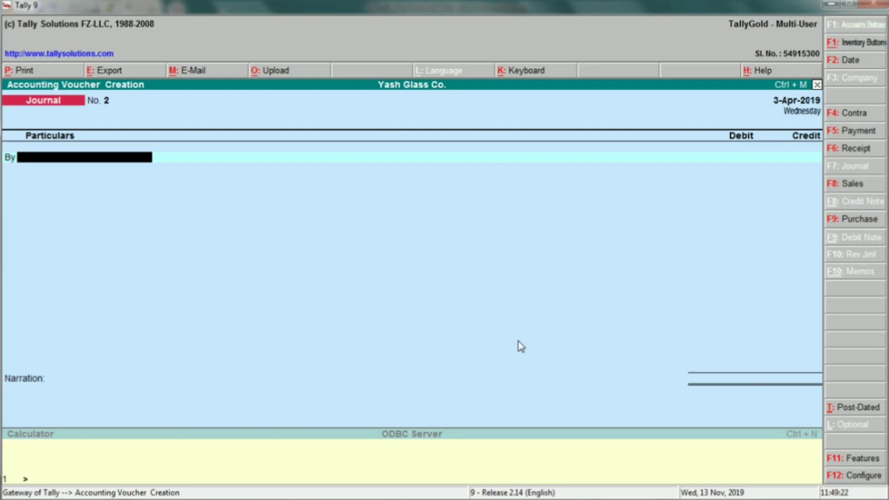
{"action": "type", "text": "CONY"}
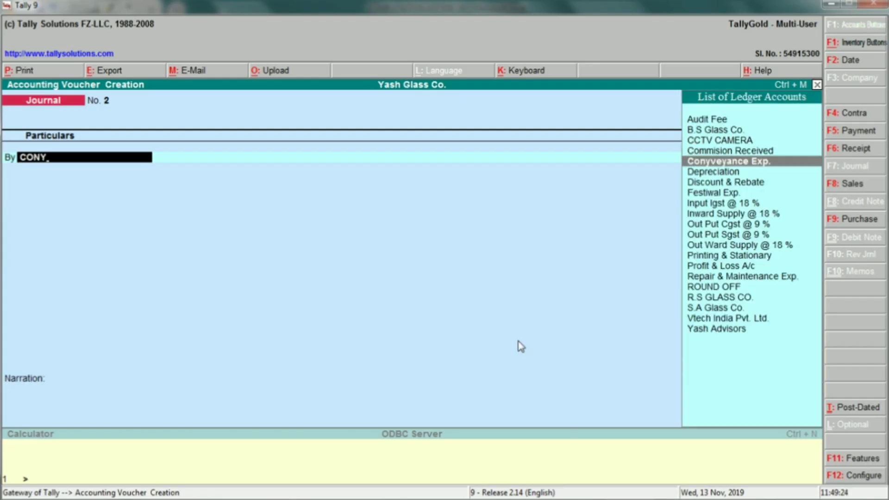
{"action": "key", "text": "alt+Tab"}
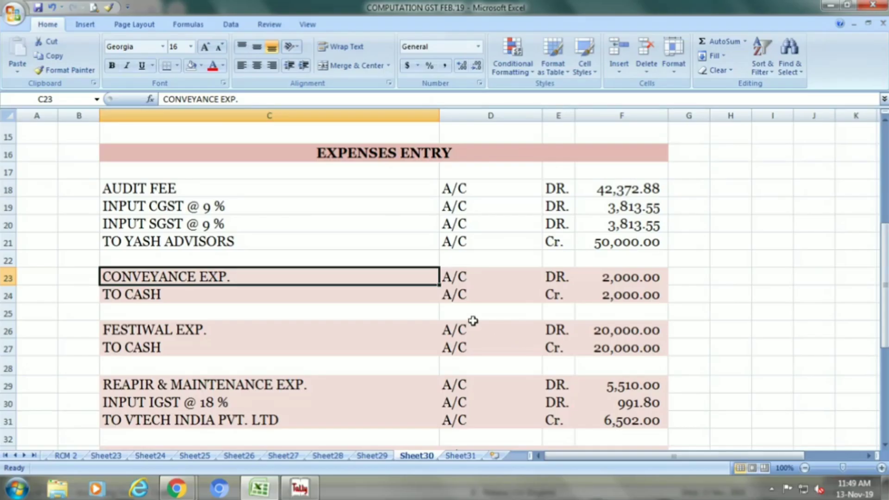
{"action": "left_click", "coordinate": [632, 277]}
{"action": "key", "text": "alt+Tab"}
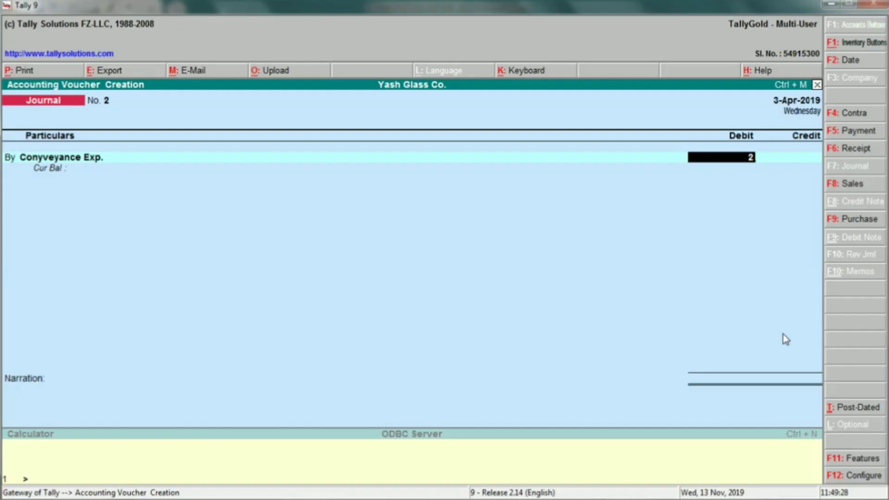
{"action": "type", "text": "2,000"}
{"action": "key", "text": "Return"}
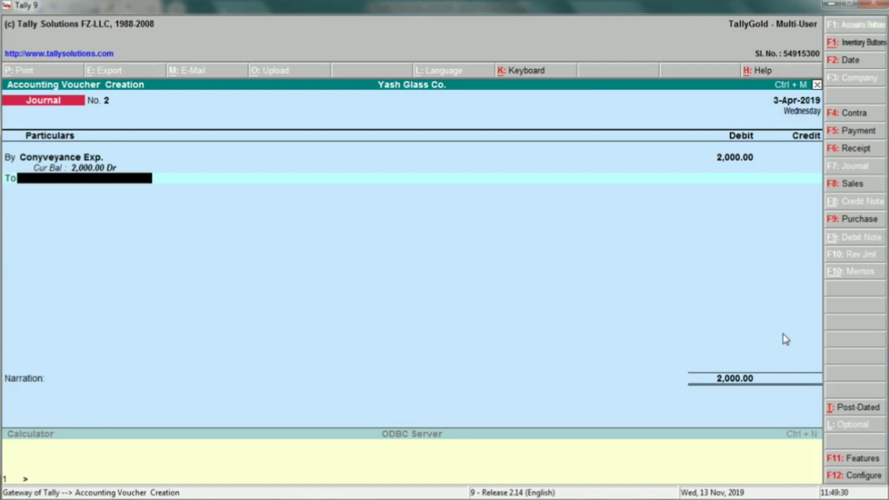
- Check the conveyance credit account in Excel, then change the Tally voucher to Payment with Cash as the account and Conyveyance Exp. at 2,000.00
{"action": "key", "text": "alt+Tab"}
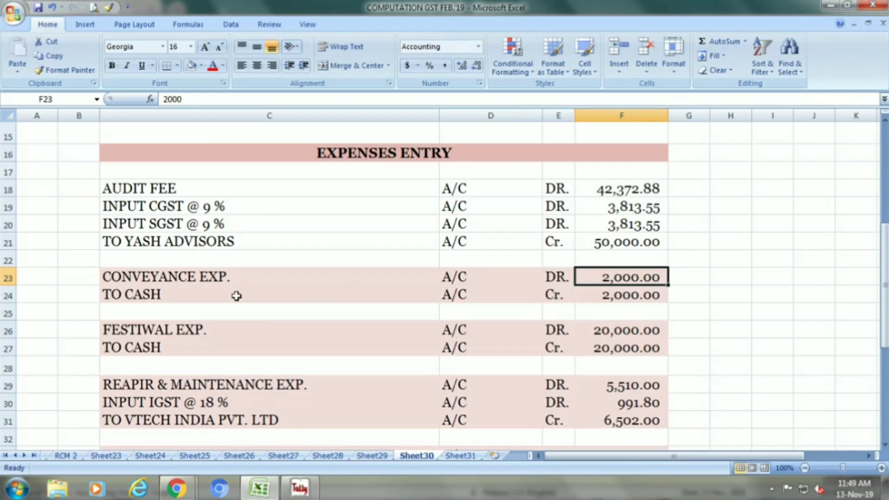
{"action": "left_click", "coordinate": [175, 292]}
{"action": "key", "text": "alt+Tab"}
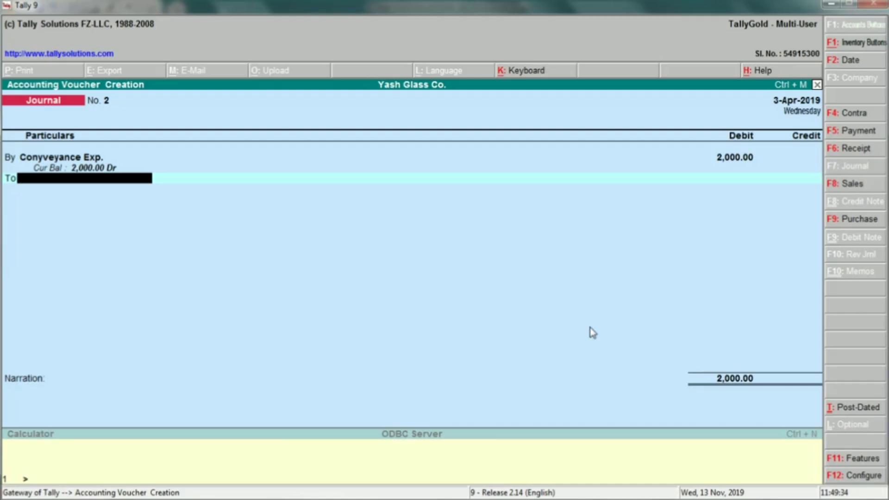
{"action": "left_click", "coordinate": [857, 135]}
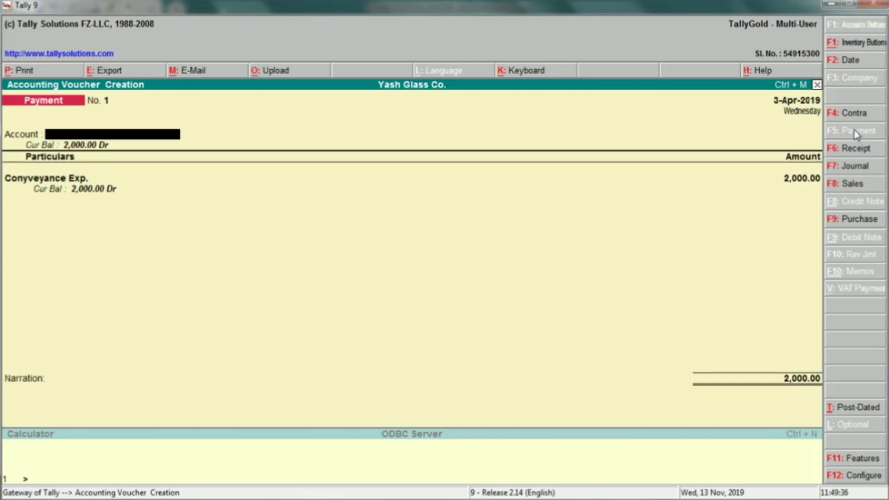
{"action": "type", "text": "CAS"}
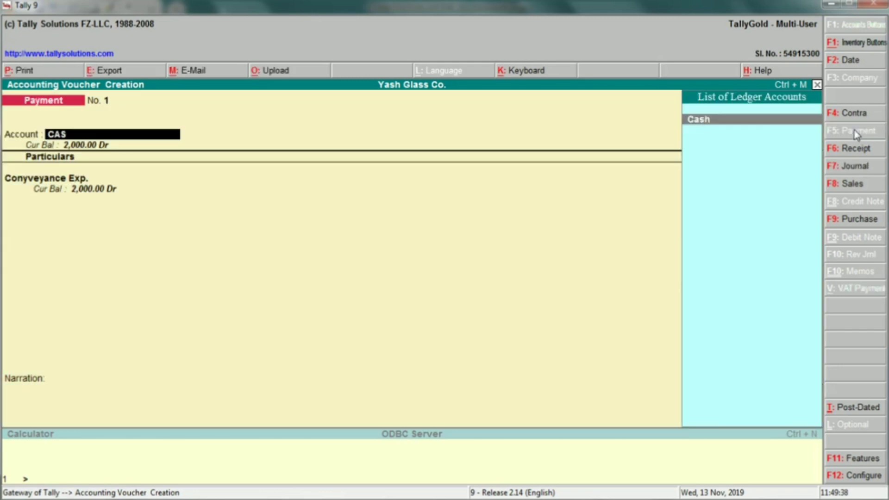
{"action": "type", "text": "H"}
{"action": "key", "text": "Return"}
{"action": "key", "text": "Return"}
{"action": "key", "text": "Return"}
{"action": "key", "text": "Return"}
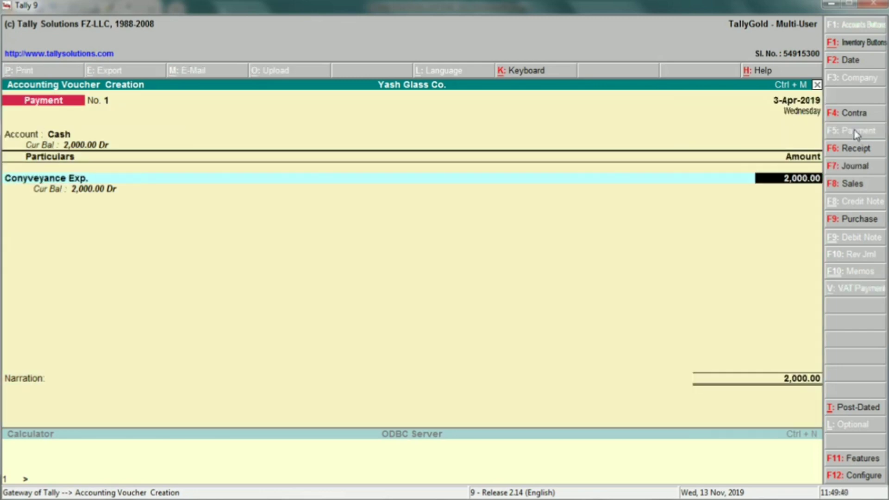
- Save the conveyance payment voucher, then switch to Excel and remove the fill colour from the completed conveyance entry, cells C23:F24
{"action": "key", "text": "Return"}
{"action": "key", "text": "Return"}
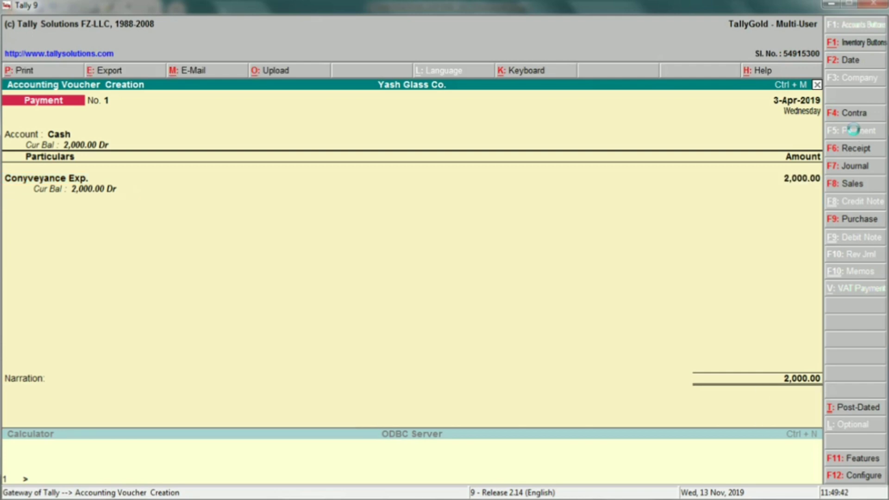
{"action": "key", "text": "alt+Tab"}
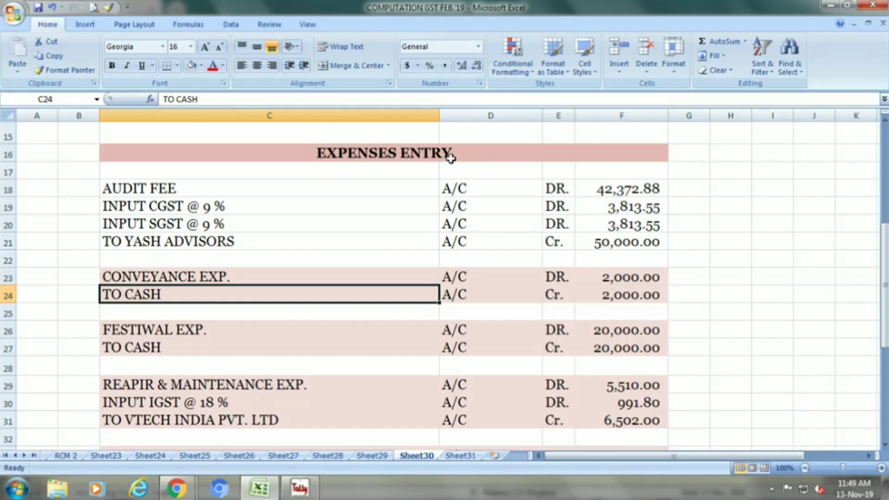
{"action": "left_click_drag", "start_coordinate": [157, 274], "coordinate": [616, 288]}
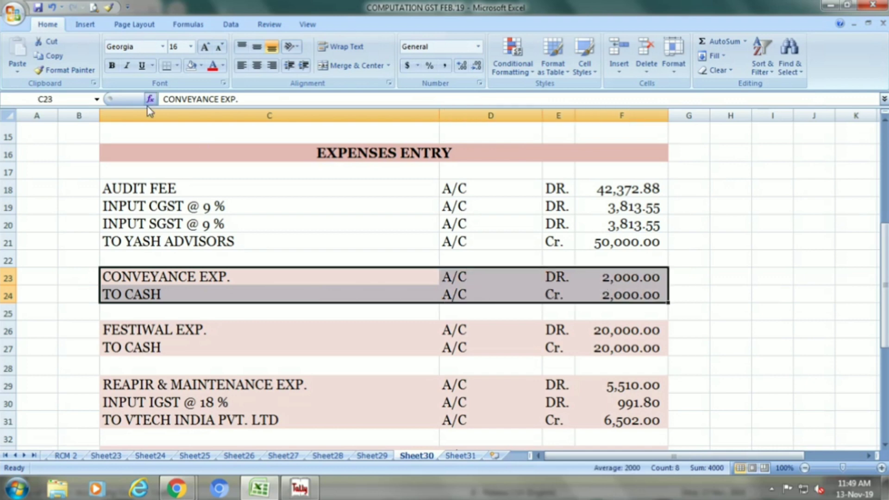
{"action": "left_click", "coordinate": [190, 66]}
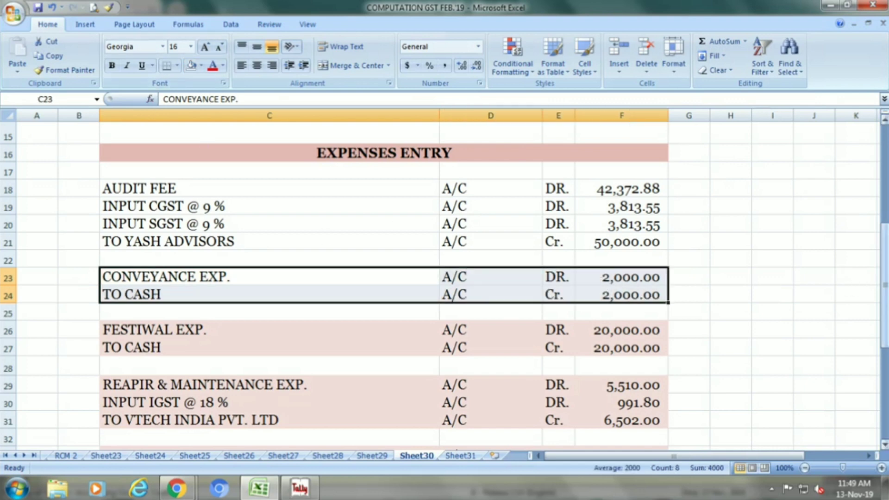
- In Tally, start a new journal voucher and debit Festiwal Exp. with 20,000, taking the ledger and amount from the Excel expenses entry
{"action": "left_click_drag", "start_coordinate": [885, 282], "coordinate": [884, 337]}
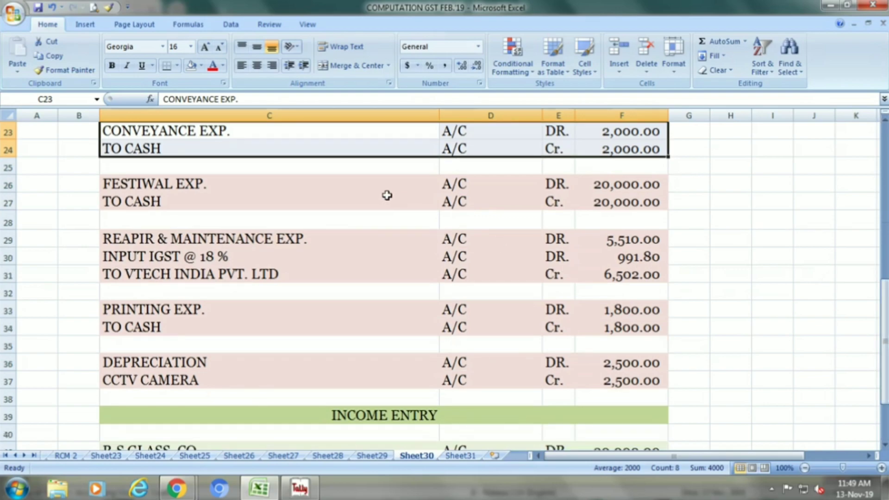
{"action": "left_click", "coordinate": [366, 188]}
{"action": "key", "text": "alt+Tab"}
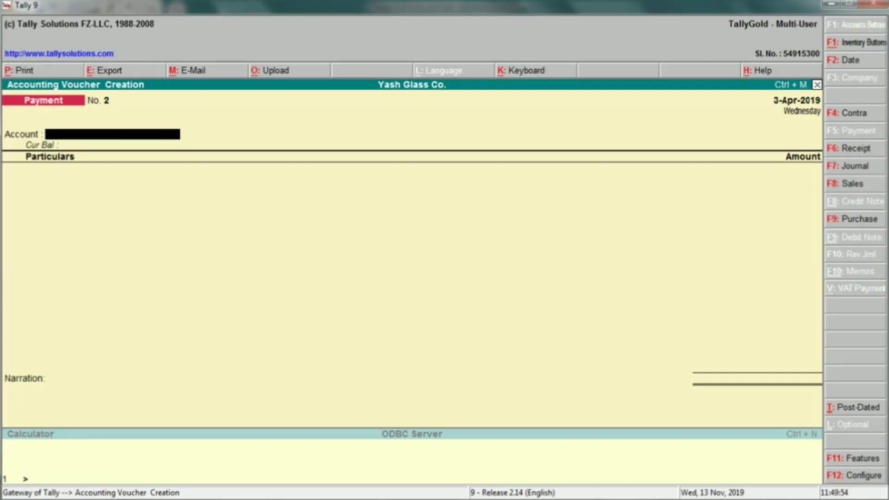
{"action": "left_click", "coordinate": [862, 169]}
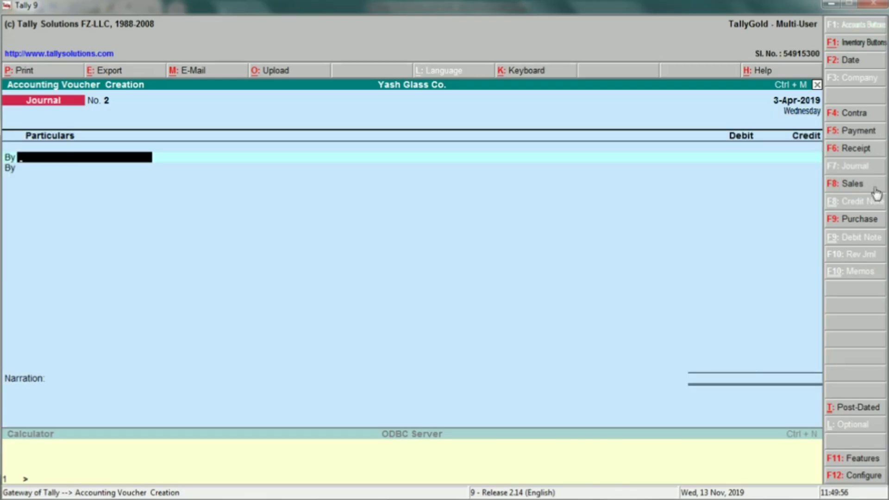
{"action": "type", "text": "FEST"}
{"action": "key", "text": "Return"}
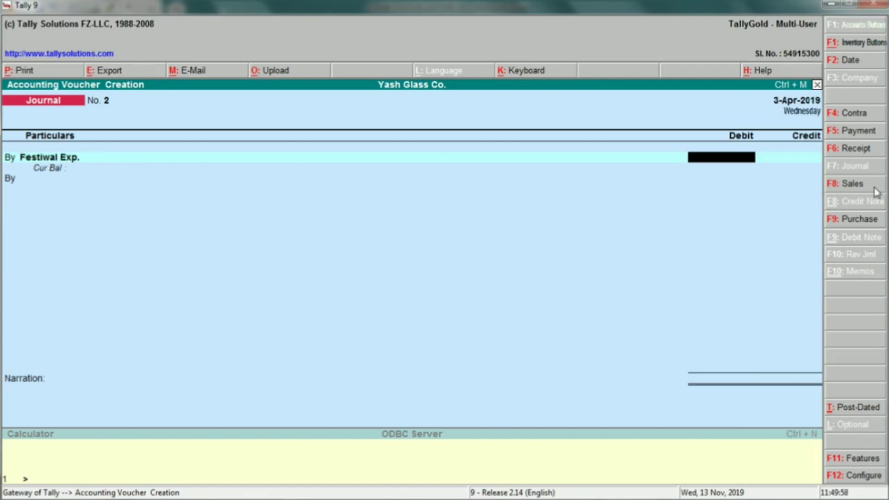
{"action": "key", "text": "alt+Tab"}
{"action": "key", "text": "Right"}
{"action": "key", "text": "alt+Tab"}
{"action": "type", "text": "20"}
{"action": "key", "text": "Return"}
{"action": "key", "text": "Return"}
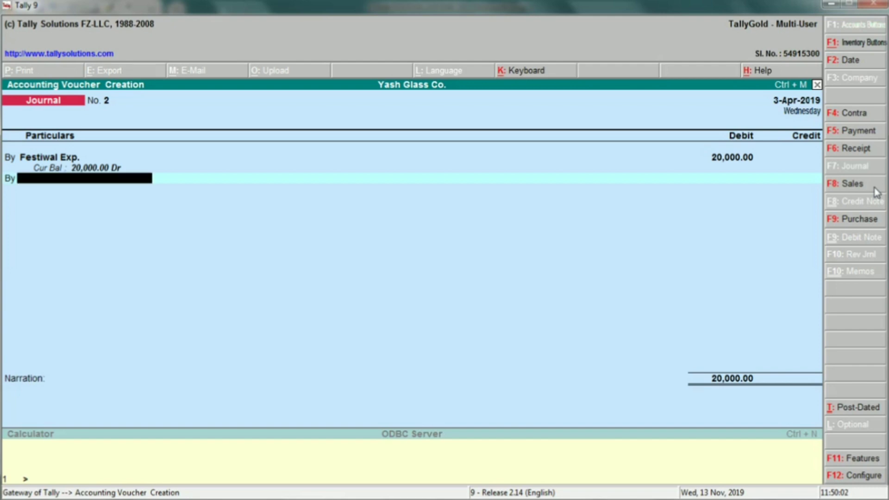
- Check the festival credit account in Excel, then change the Tally voucher to Payment with Cash as the account
{"action": "key", "text": "BackSpace"}
{"action": "key", "text": "t"}
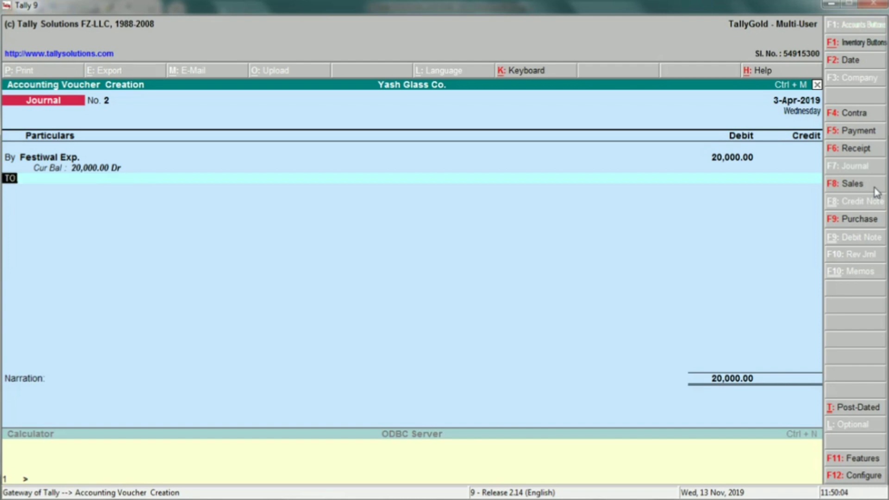
{"action": "key", "text": "Return"}
{"action": "key", "text": "alt+Tab"}
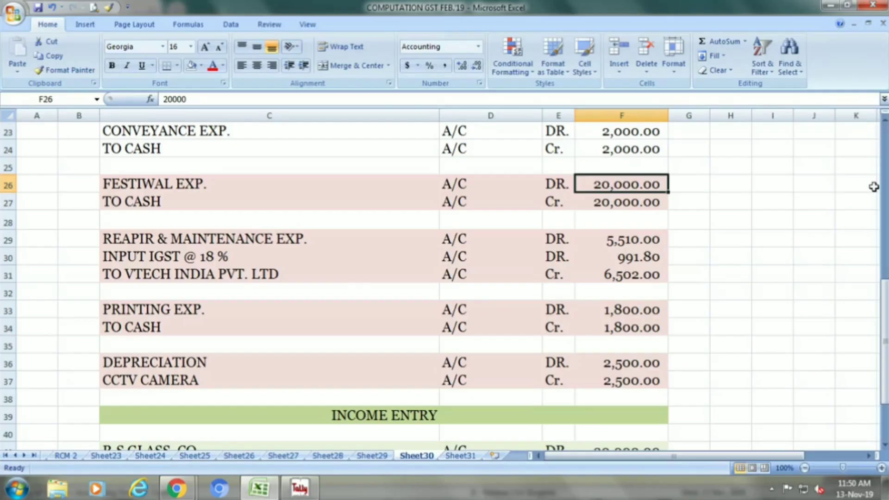
{"action": "left_click", "coordinate": [127, 207]}
{"action": "key", "text": "alt+Tab"}
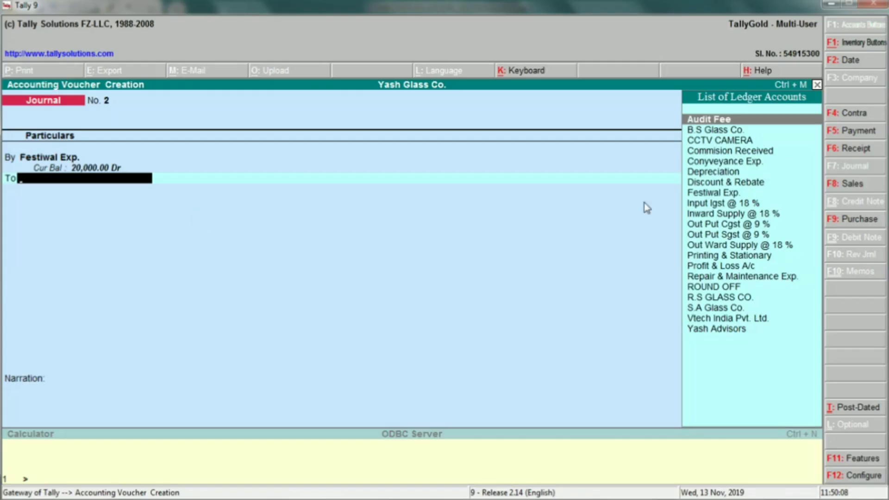
{"action": "left_click", "coordinate": [850, 131]}
{"action": "type", "text": "CA"}
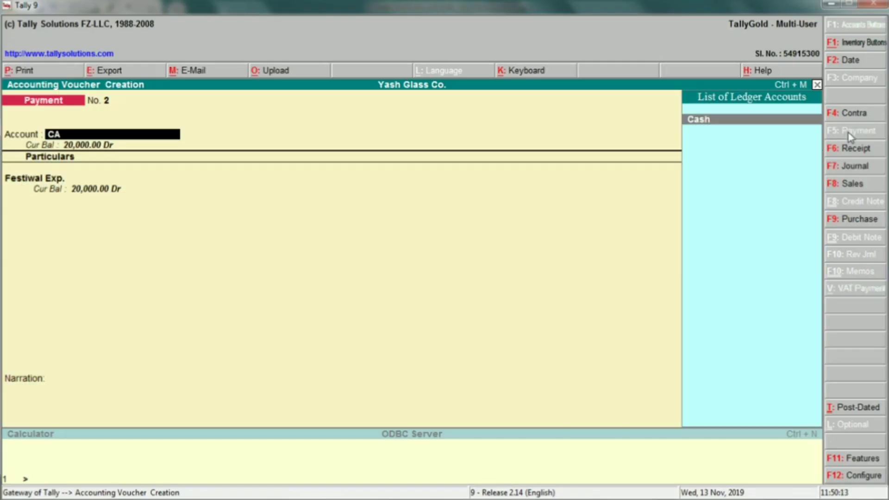
{"action": "type", "text": "SH"}
{"action": "key", "text": "Return"}
{"action": "key", "text": "Return"}
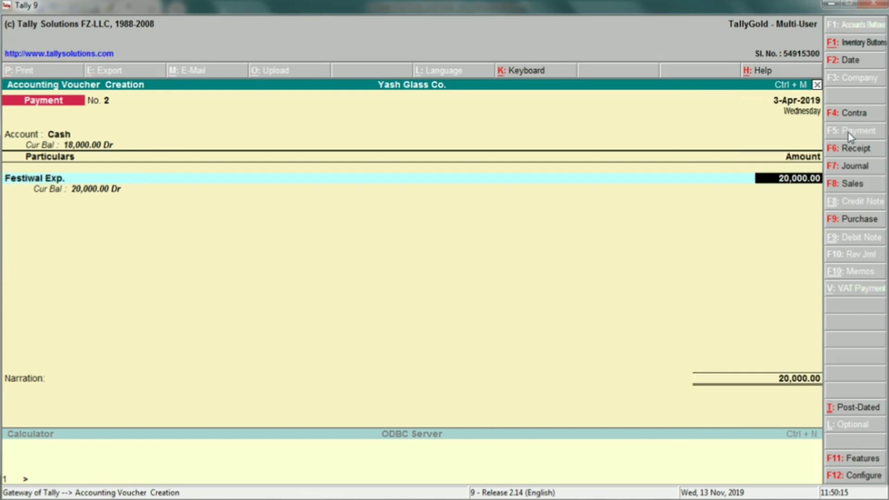
- Save the Festiwal Exp. payment voucher with 20,000.00, then remove the fill colour from the matching Excel cells C26:F27
{"action": "key", "text": "Return"}
{"action": "key", "text": "Return"}
{"action": "key", "text": "Return"}
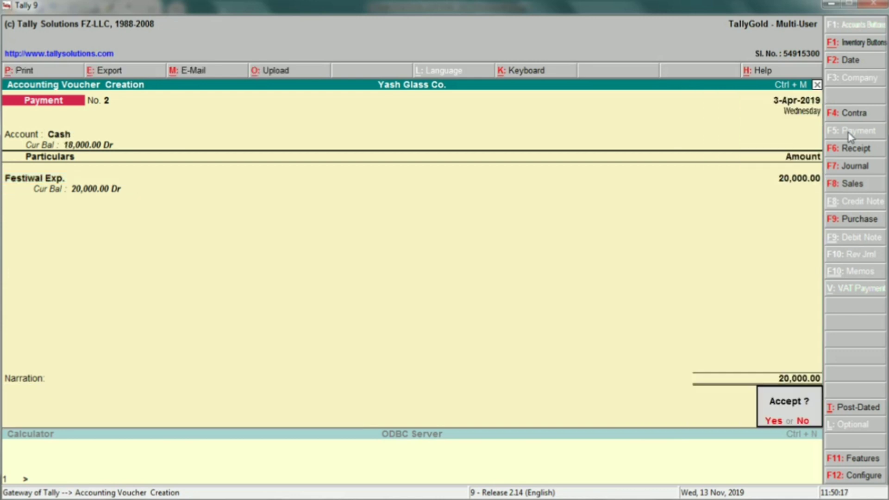
{"action": "key", "text": "Return"}
{"action": "key", "text": "alt+Tab"}
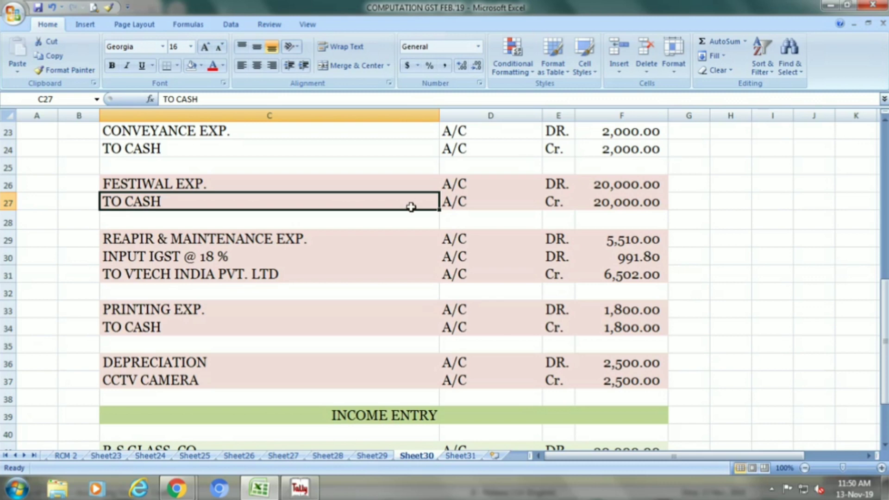
{"action": "left_click_drag", "start_coordinate": [206, 183], "coordinate": [605, 202]}
{"action": "left_click", "coordinate": [190, 65]}
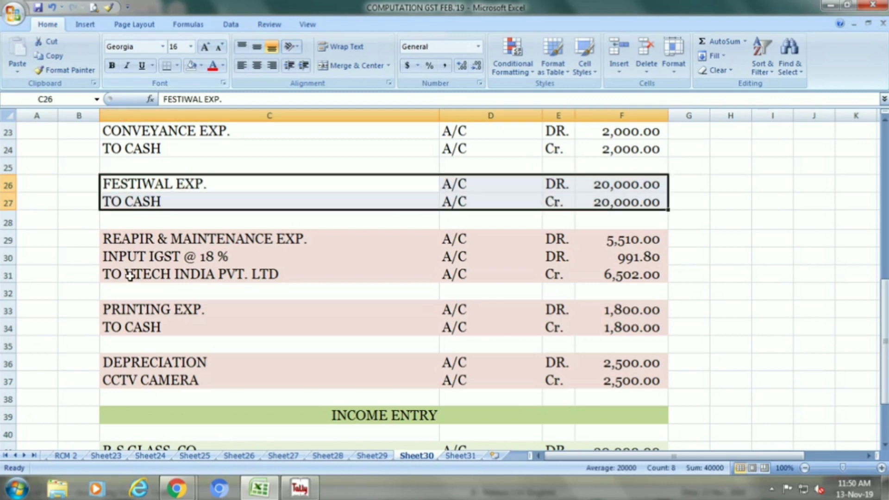
- Debit Repair & Maintenance Exp. with 5,510 in a new Tally journal voucher, taking the amount from Excel cell F29
{"action": "left_click", "coordinate": [125, 233]}
{"action": "key", "text": "alt+Tab"}
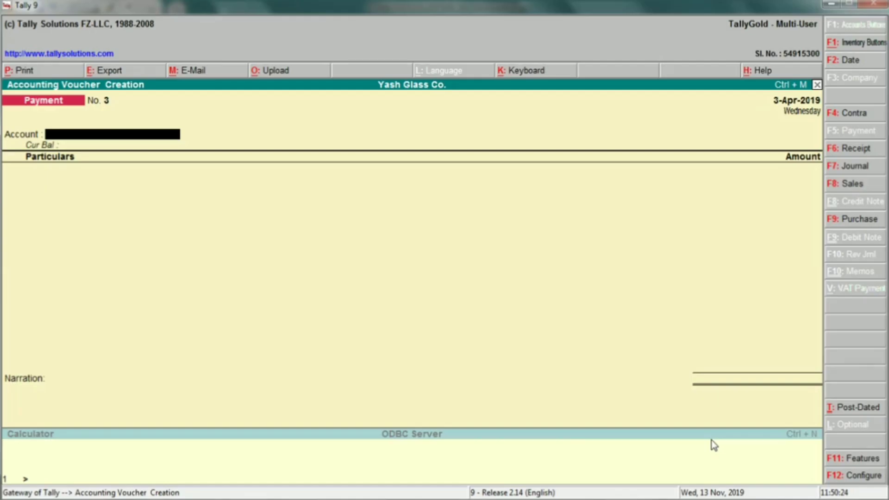
{"action": "key", "text": "alt+Tab"}
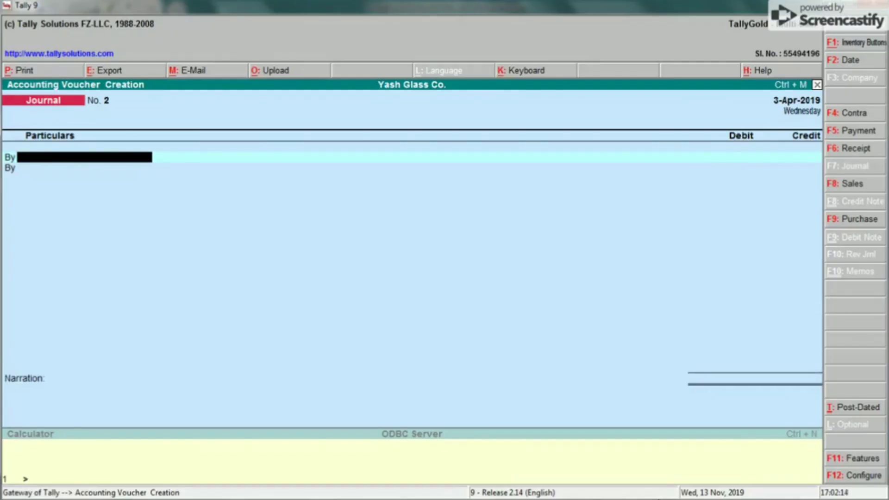
{"action": "key", "text": "alt+Tab"}
{"action": "key", "text": "alt+Tab"}
{"action": "type", "text": "REP"}
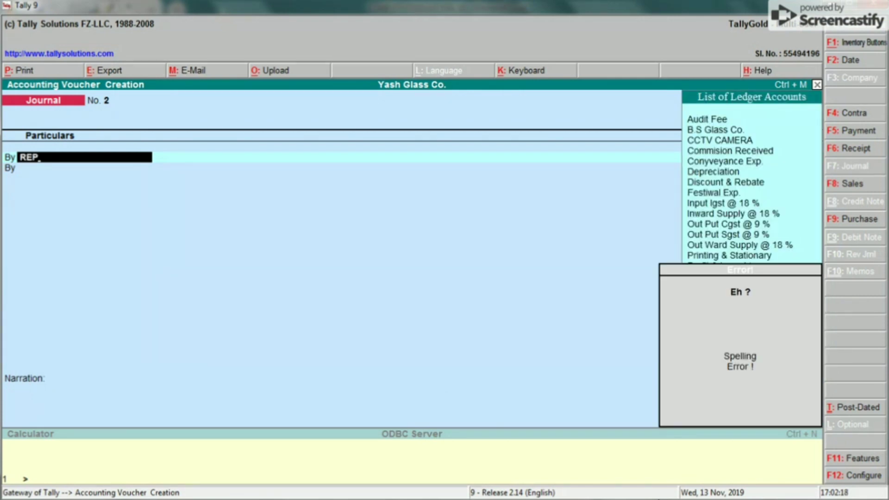
{"action": "key", "text": "BackSpace"}
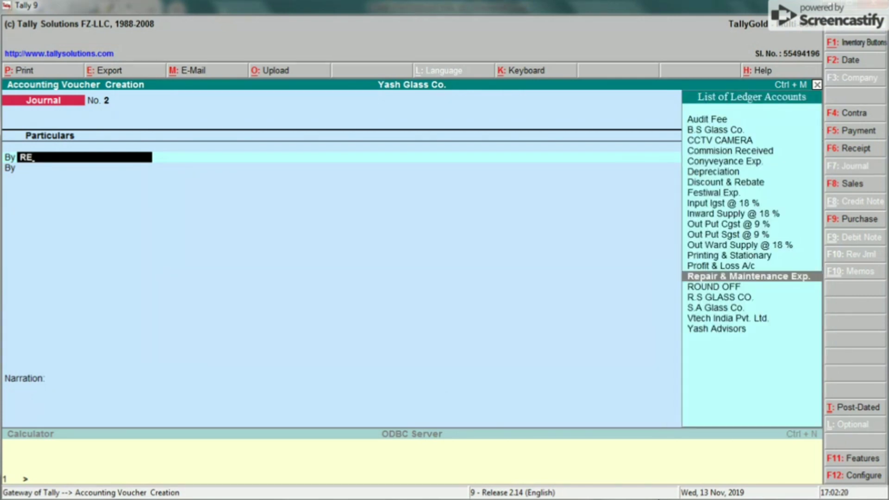
{"action": "key", "text": "Return"}
{"action": "key", "text": "alt+Tab"}
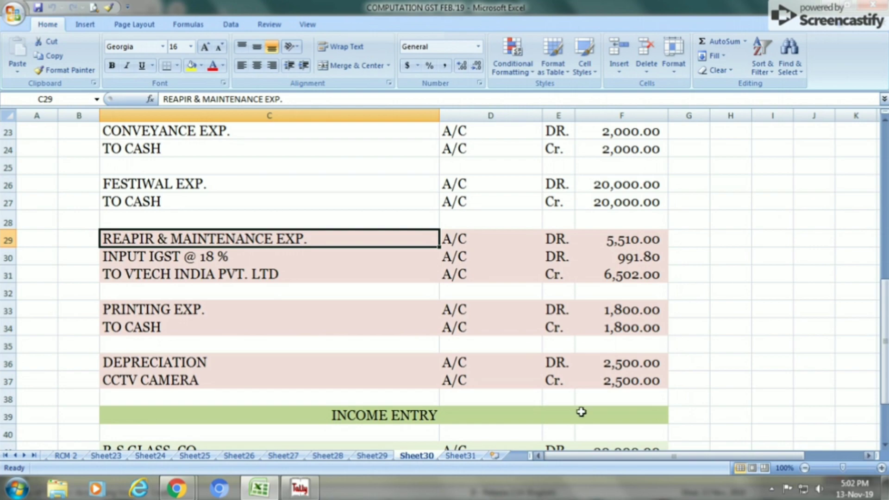
{"action": "left_click", "coordinate": [630, 234]}
{"action": "key", "text": "alt+Tab"}
{"action": "type", "text": "5510"}
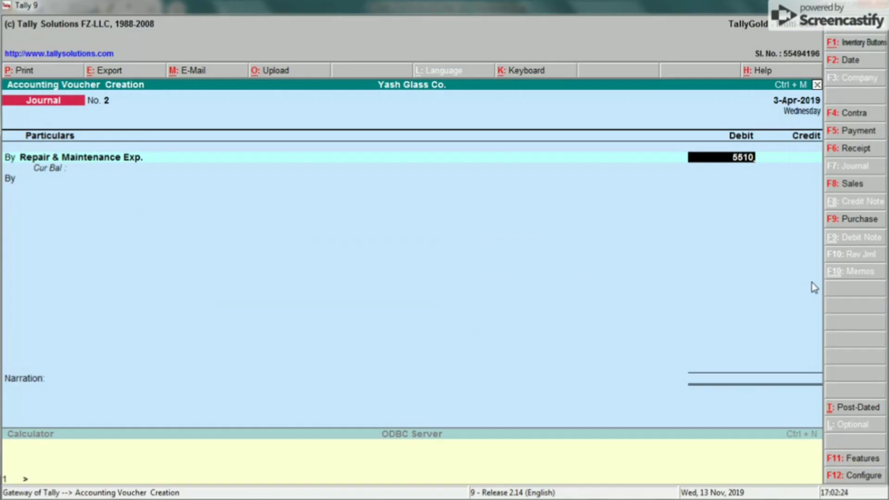
{"action": "key", "text": "Return"}
- Debit Input Igst @ 18 % with 991.80 in the journal voucher, following the Excel repair and maintenance entry
{"action": "key", "text": "alt+Tab"}
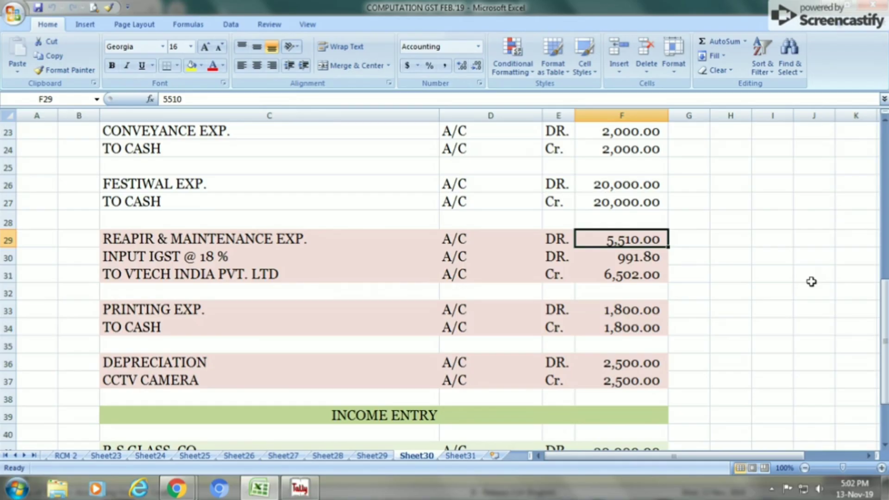
{"action": "key", "text": "alt+Tab"}
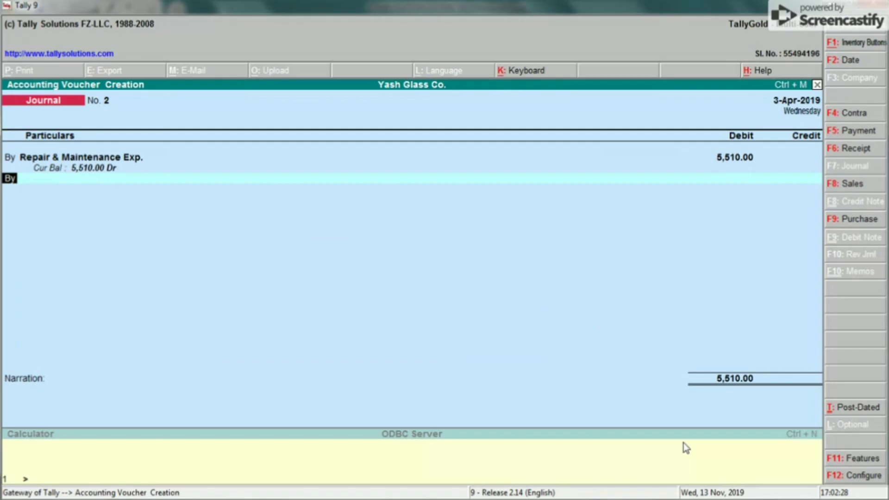
{"action": "key", "text": "Return"}
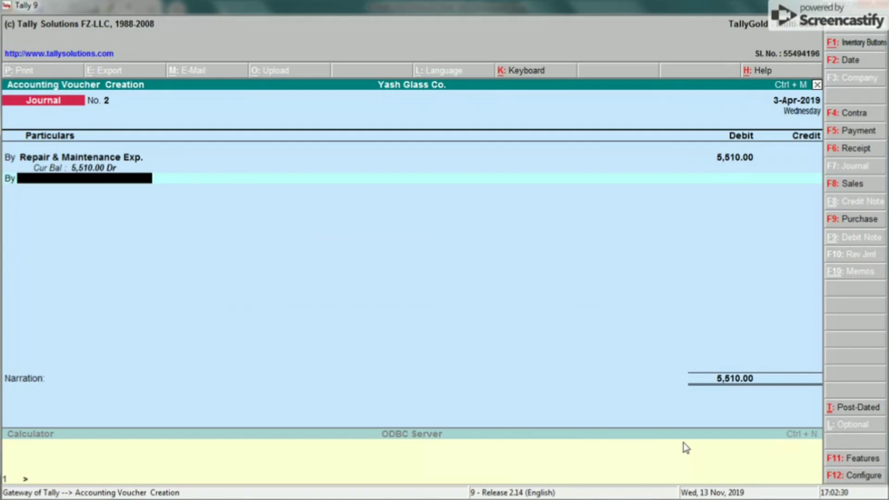
{"action": "type", "text": "INPUT"}
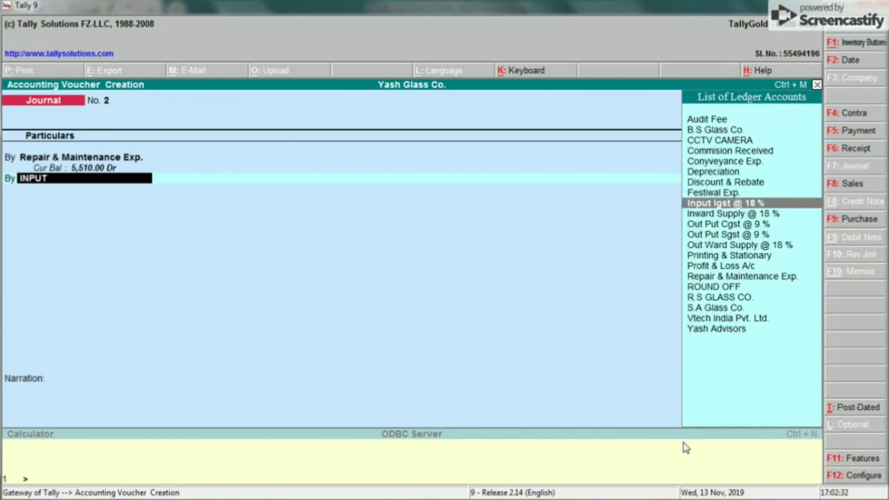
{"action": "key", "text": "alt+Tab"}
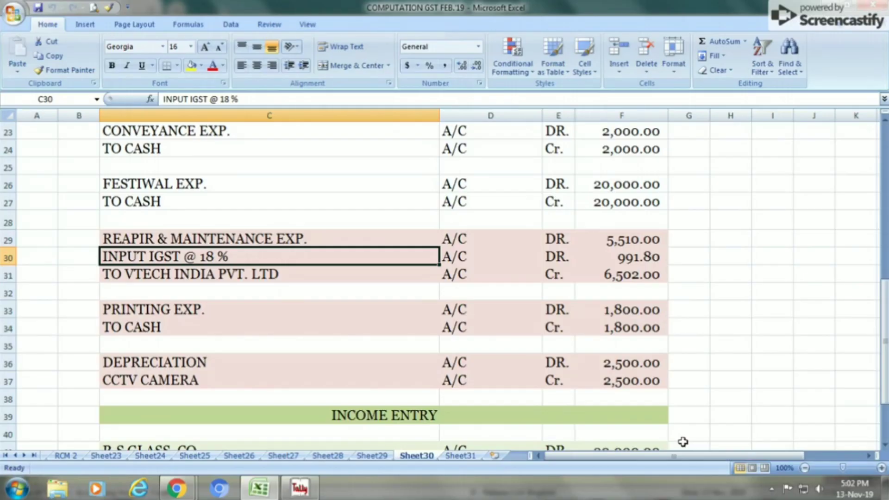
{"action": "key", "text": "alt+Tab"}
{"action": "key", "text": "Return"}
{"action": "key", "text": "alt+Tab"}
{"action": "key", "text": "alt+Tab"}
{"action": "type", "text": "991.80"}
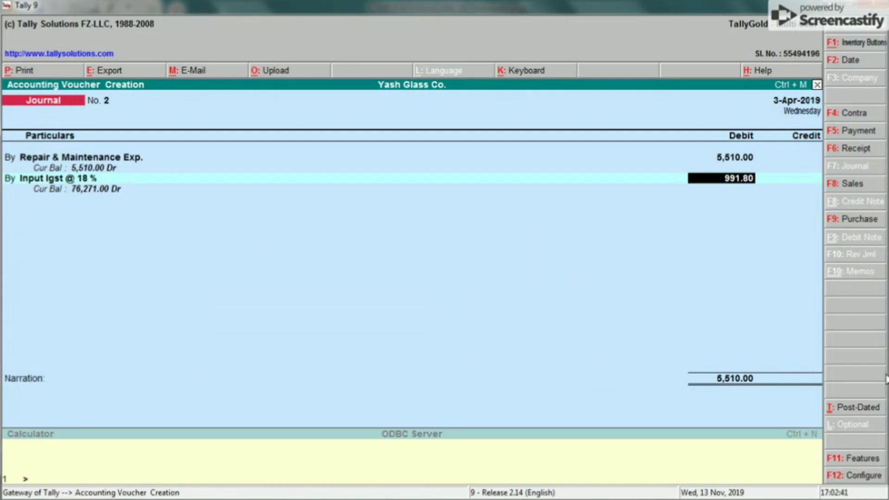
{"action": "key", "text": "Return"}
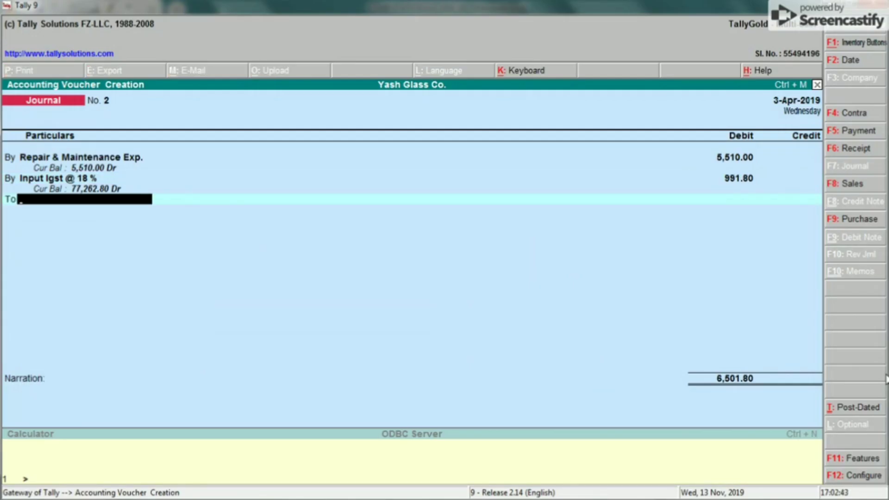
- Credit Vtech India Pvt. Ltd. with 6,502 as On Account, taking the party and amount from row 31 of the Excel sheet
{"action": "key", "text": "alt+Tab"}
{"action": "left_click", "coordinate": [257, 273]}
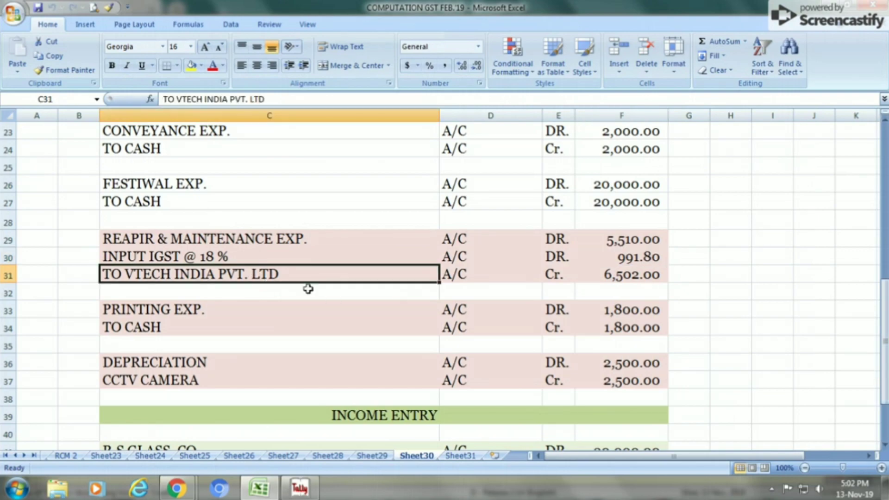
{"action": "key", "text": "alt+Tab"}
{"action": "type", "text": "VT"}
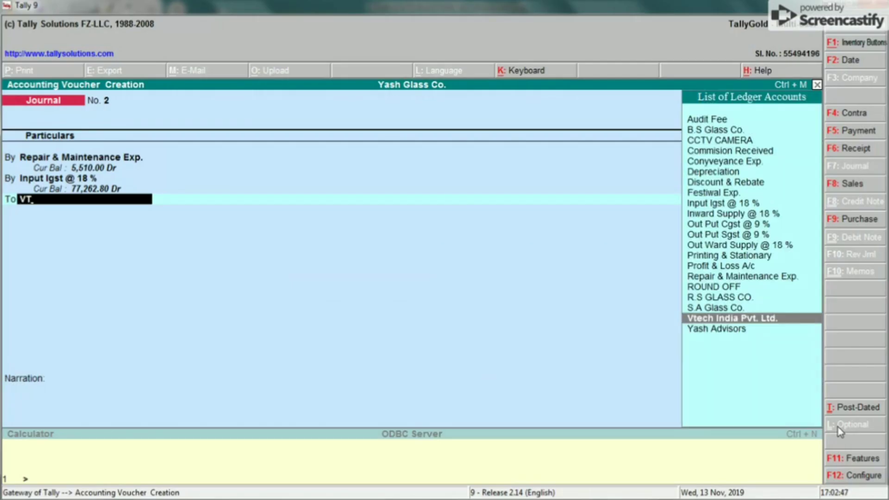
{"action": "key", "text": "Return"}
{"action": "key", "text": "alt+Tab"}
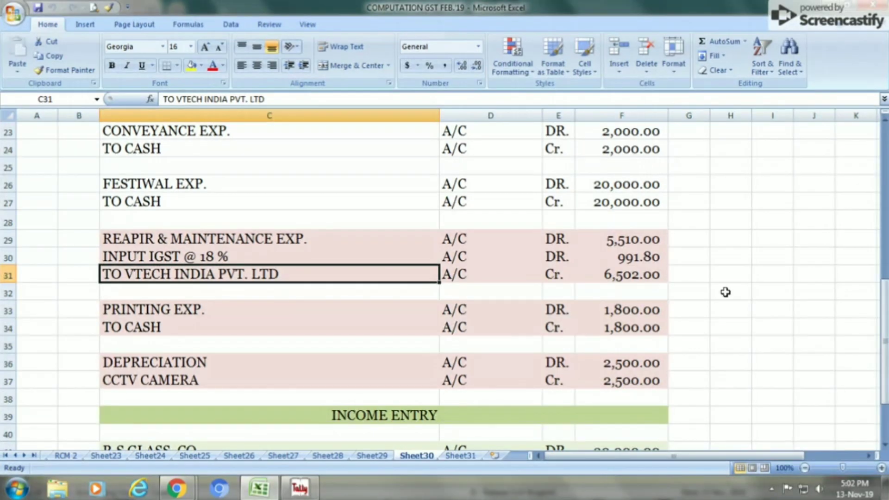
{"action": "left_click", "coordinate": [657, 274]}
{"action": "key", "text": "alt+Tab"}
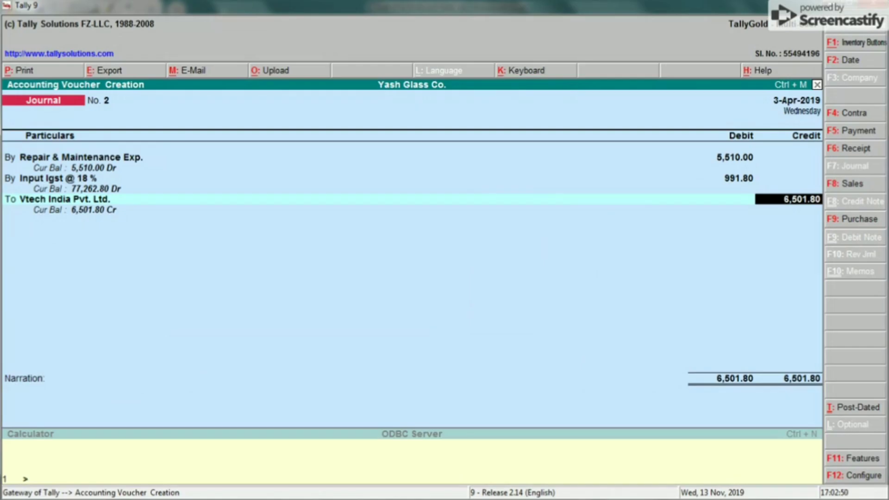
{"action": "type", "text": "6,502"}
{"action": "key", "text": "Return"}
{"action": "key", "text": "Return"}
{"action": "key", "text": "Return"}
{"action": "key", "text": "Return"}
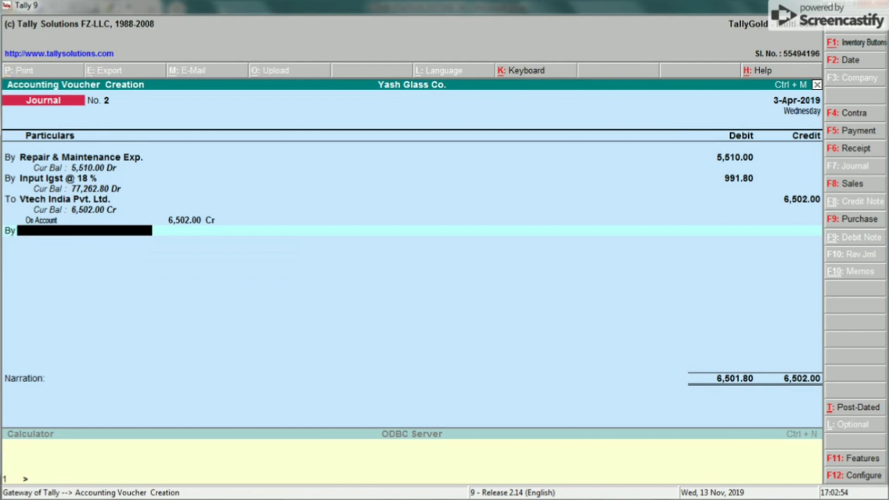
- Debit ROUND OFF with 0.20 in the Vtech India journal voucher and save the voucher
{"action": "type", "text": "ROUND"}
{"action": "key", "text": "Return"}
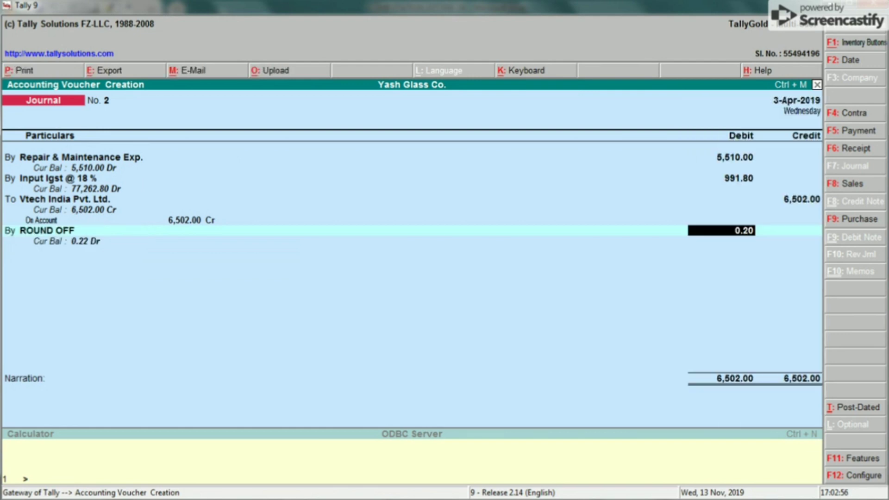
{"action": "key", "text": "Return"}
{"action": "key", "text": "Return"}
{"action": "key", "text": "Return"}
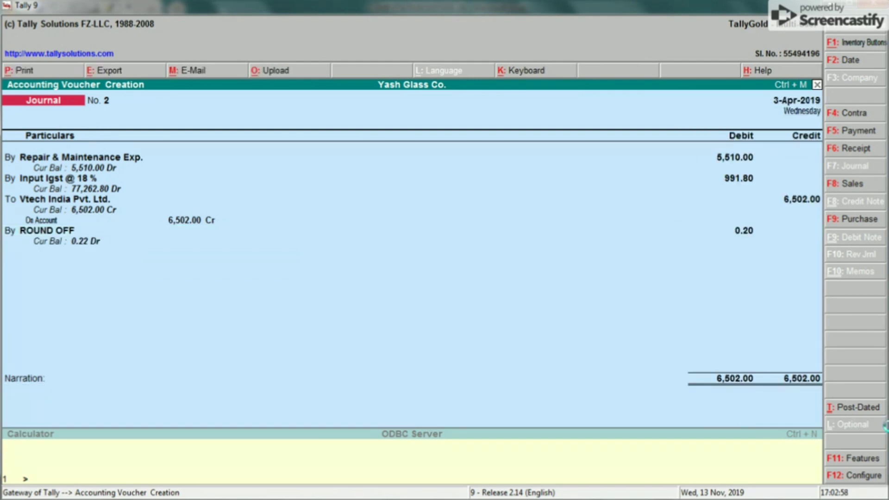
- Switch to Excel and remove the fill colour from the repair and maintenance entry in cells C29:F31
{"action": "key", "text": "alt+Tab"}
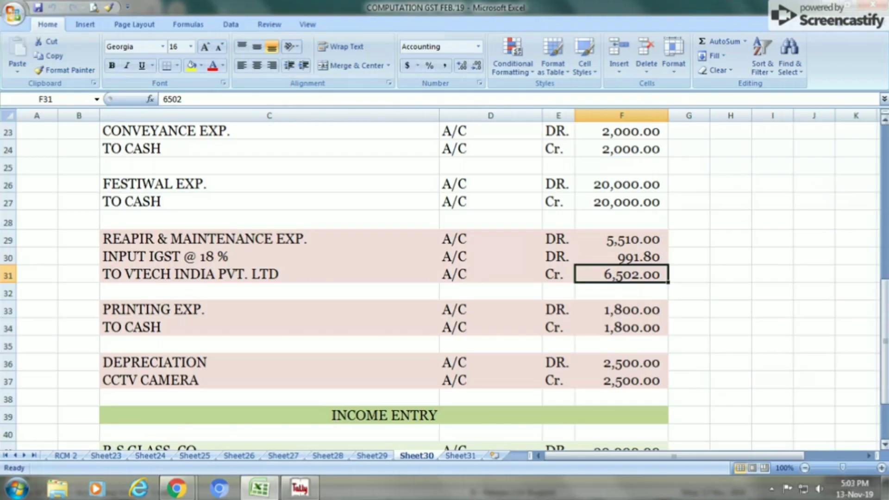
{"action": "left_click_drag", "start_coordinate": [127, 238], "coordinate": [604, 275]}
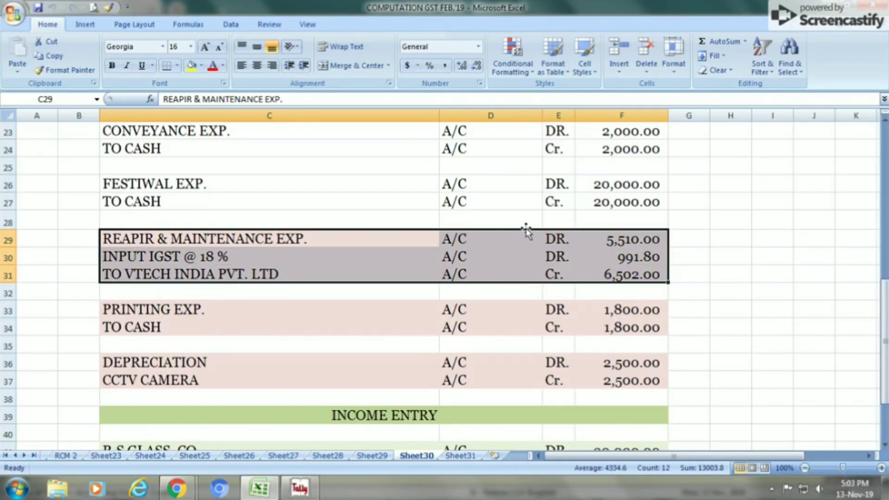
{"action": "left_click", "coordinate": [200, 68]}
{"action": "left_click", "coordinate": [216, 179]}
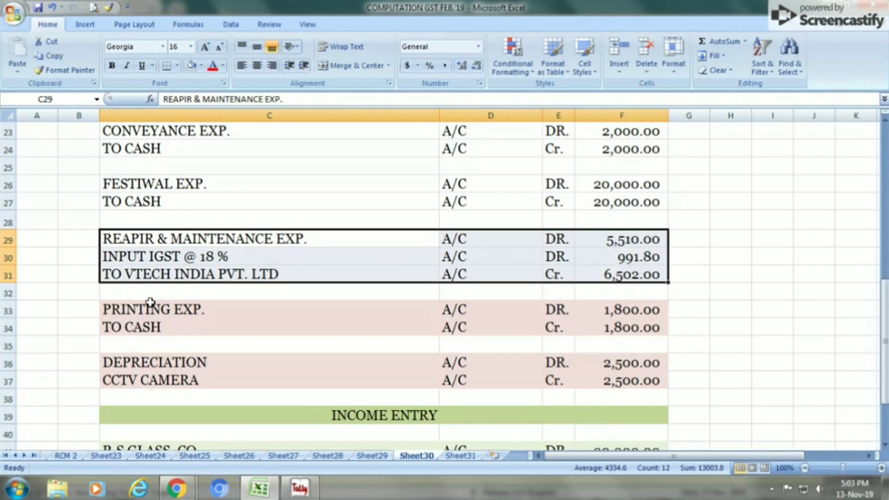
{"action": "left_click", "coordinate": [150, 309]}
{"action": "key", "text": "alt+Tab"}
{"action": "type", "text": "PRI"}
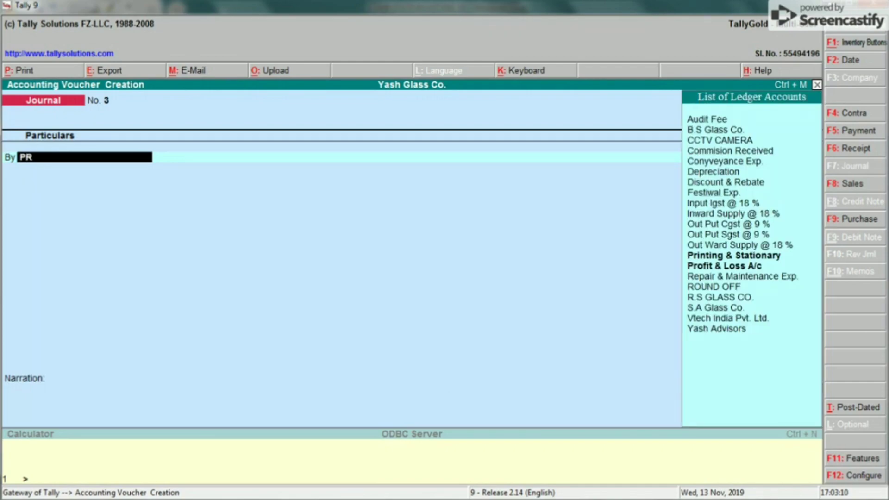
{"action": "key", "text": "alt+Tab"}
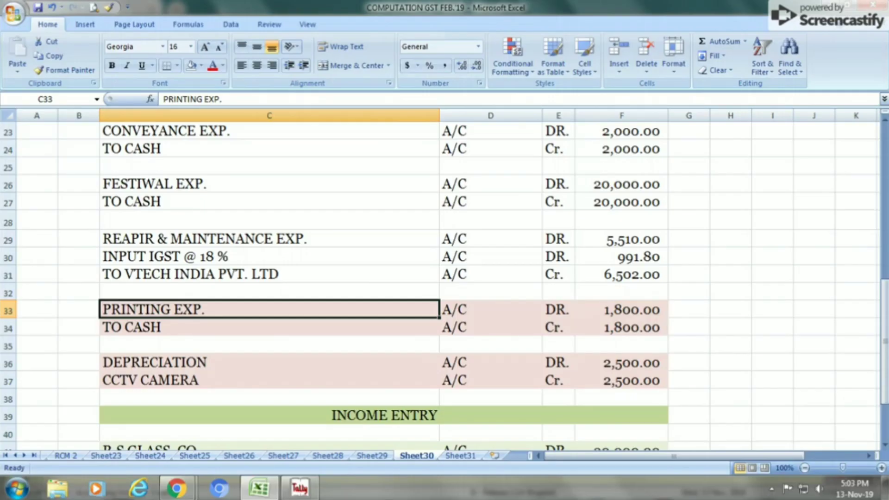
{"action": "key", "text": "alt+Tab"}
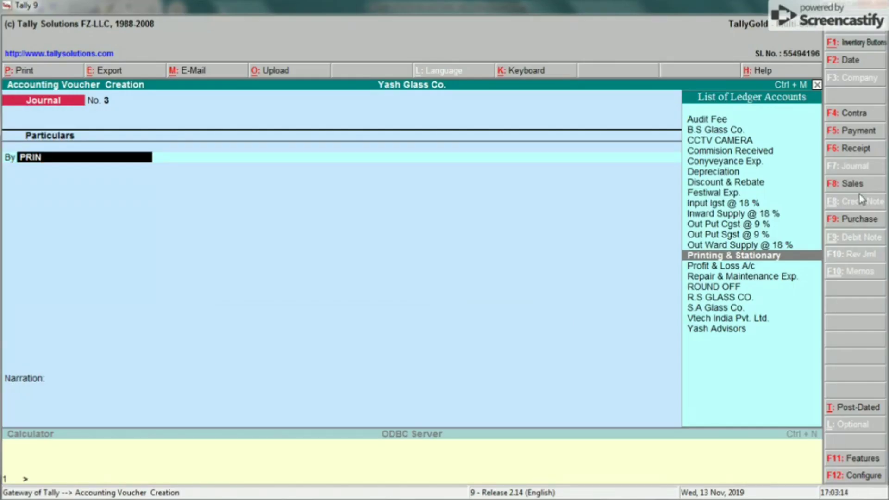
- Start a Tally payment voucher from the Cash account with Printing & Stationary as the expense ledger, following Excel row 33
{"action": "left_click", "coordinate": [856, 131]}
{"action": "type", "text": "CASH"}
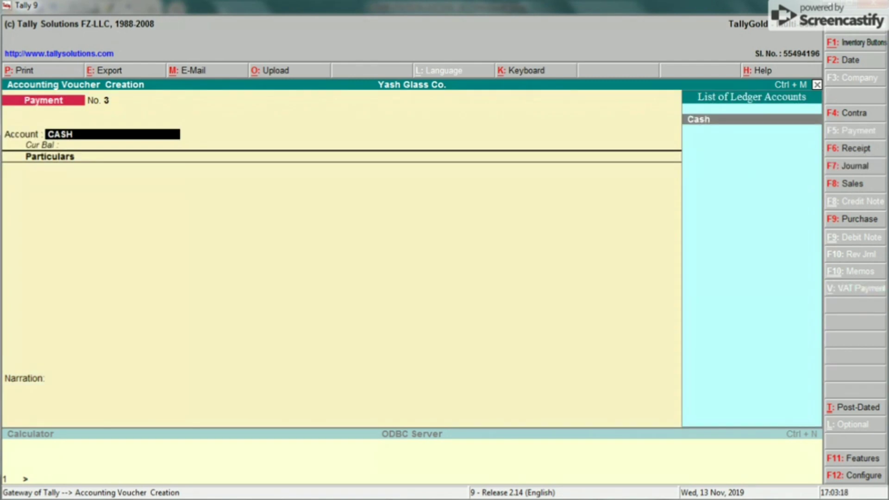
{"action": "key", "text": "Return"}
{"action": "key", "text": "alt+Tab"}
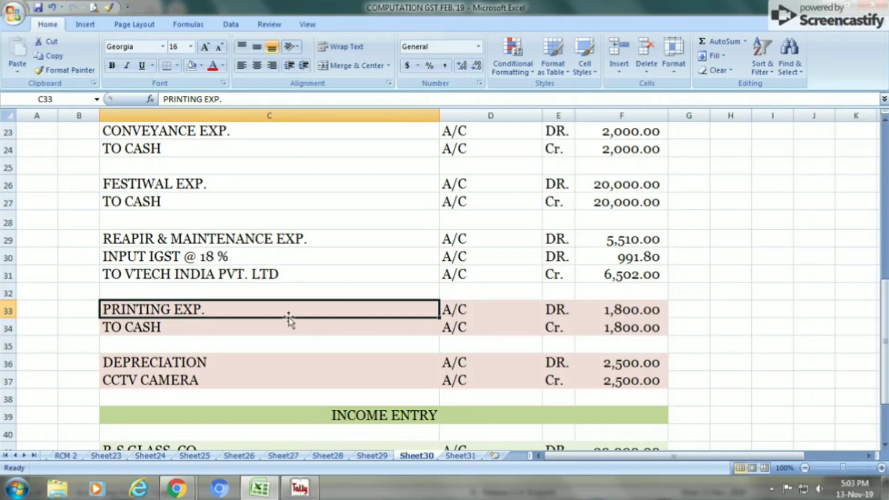
{"action": "key", "text": "alt+Tab"}
{"action": "type", "text": "PRI"}
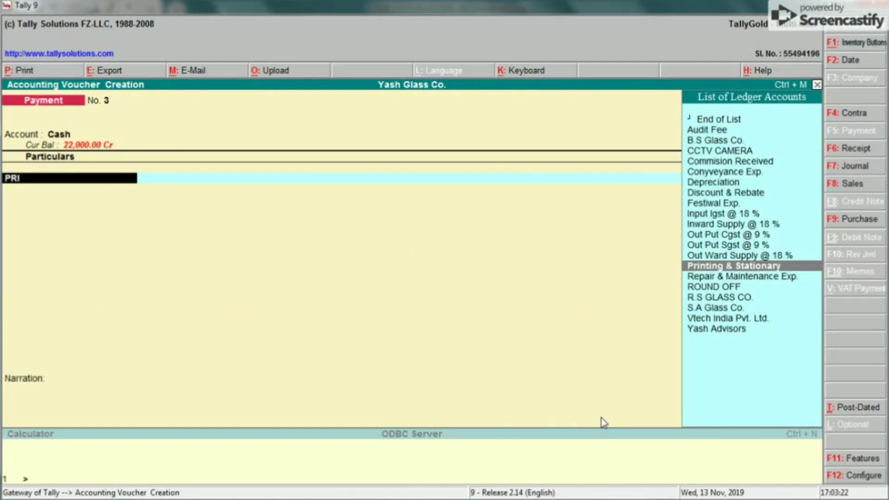
{"action": "key", "text": "Return"}
- Set the Printing & Stationary amount to 1,800, taken from Excel cell F33, and save the payment voucher
{"action": "key", "text": "alt+Tab"}
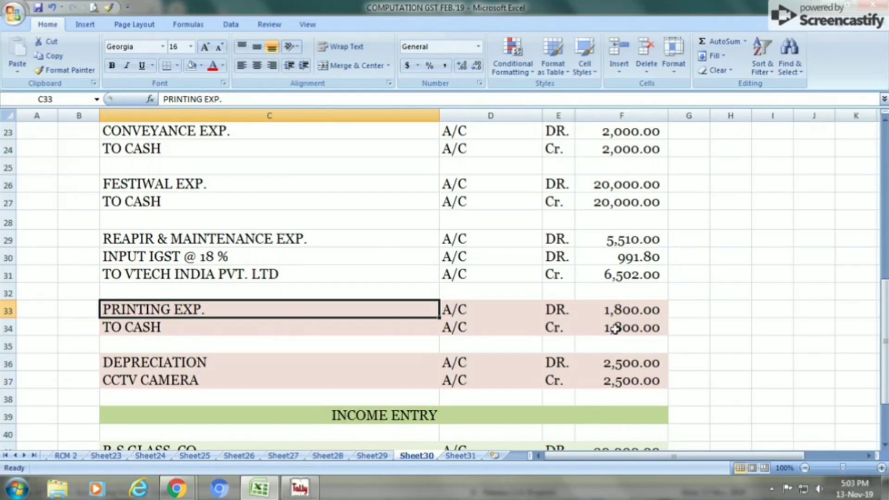
{"action": "left_click", "coordinate": [615, 313]}
{"action": "key", "text": "alt+Tab"}
{"action": "type", "text": "1,80"}
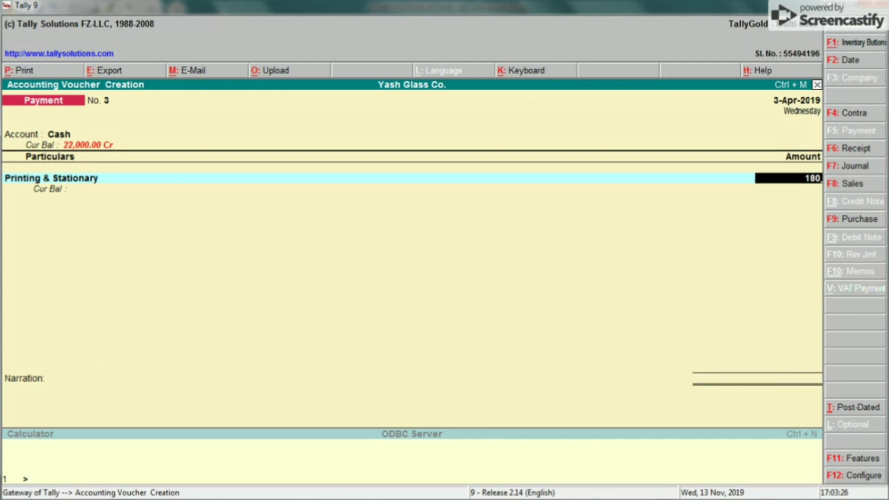
{"action": "type", "text": "0"}
{"action": "key", "text": "Return"}
{"action": "key", "text": "Return"}
{"action": "key", "text": "Return"}
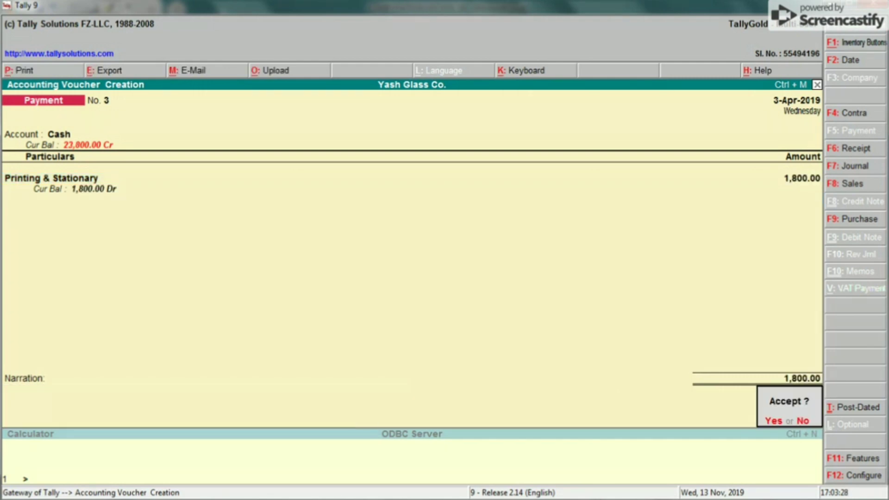
{"action": "key", "text": "Return"}
- Switch to Excel and remove the fill colour from the printing expense entry in cells C33:F34
{"action": "key", "text": "alt+Tab"}
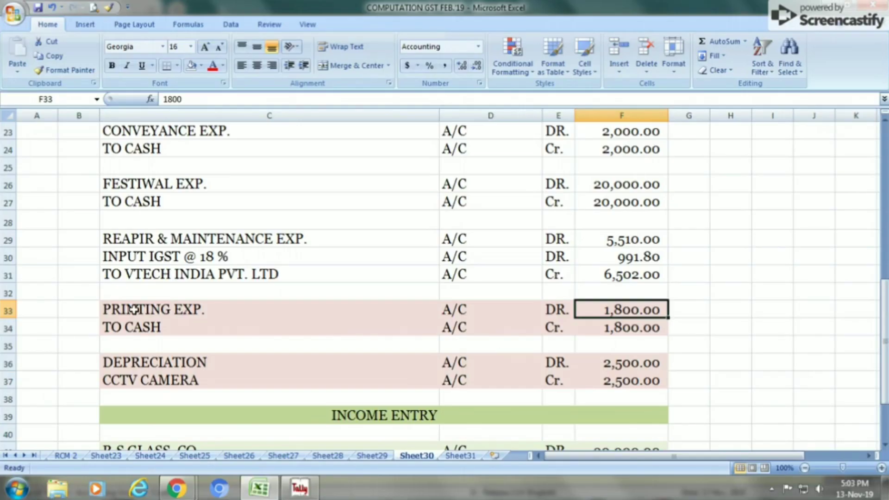
{"action": "left_click_drag", "start_coordinate": [131, 309], "coordinate": [617, 329]}
{"action": "left_click", "coordinate": [201, 65]}
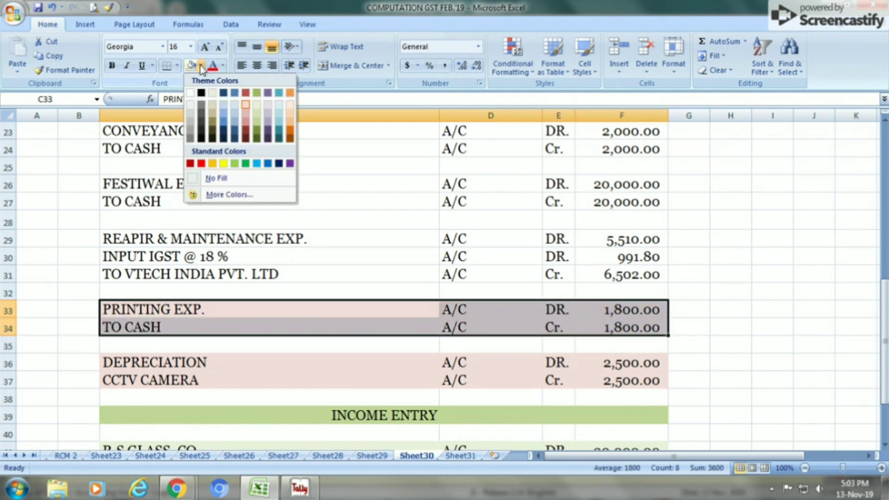
{"action": "left_click", "coordinate": [220, 178]}
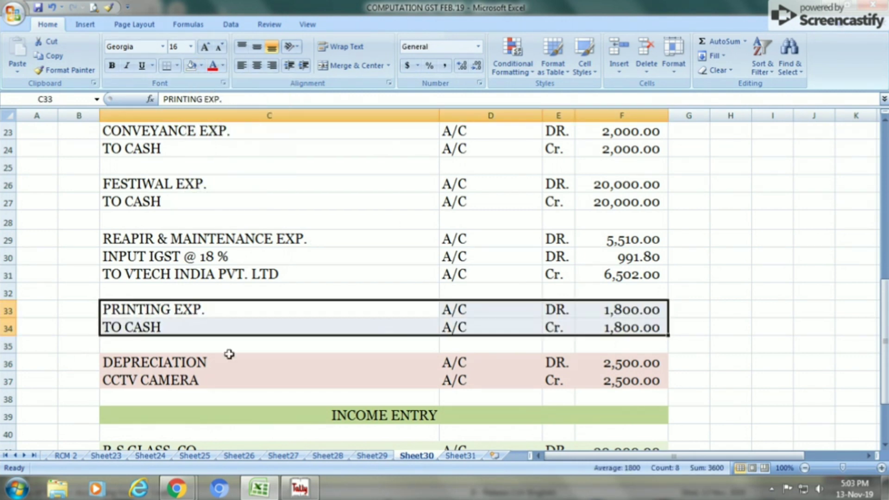
- Start a new Tally journal voucher with Depreciation as the debit ledger, following Excel cell C36
{"action": "left_click", "coordinate": [178, 363]}
{"action": "key", "text": "alt+Tab"}
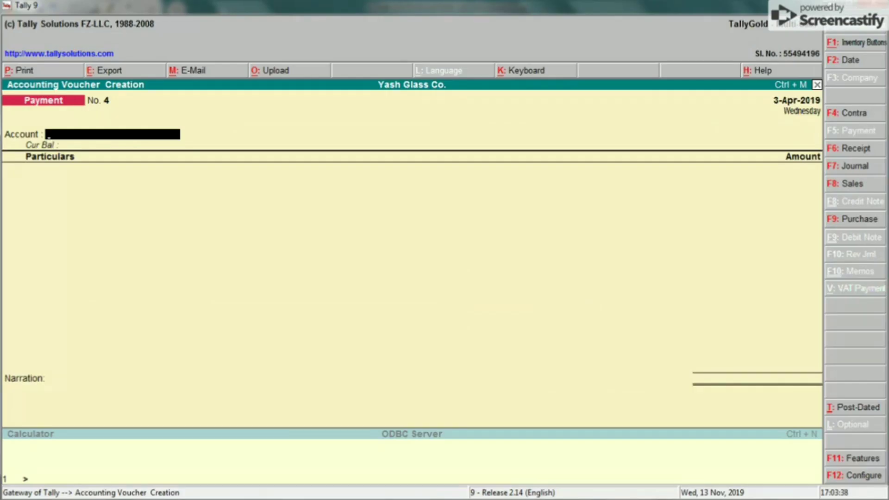
{"action": "left_click", "coordinate": [862, 168]}
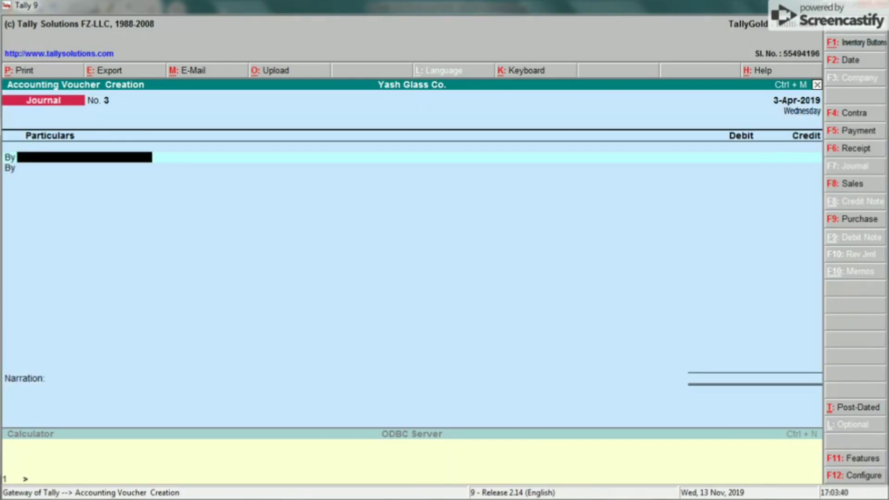
{"action": "type", "text": "a"}
{"action": "key", "text": "Escape"}
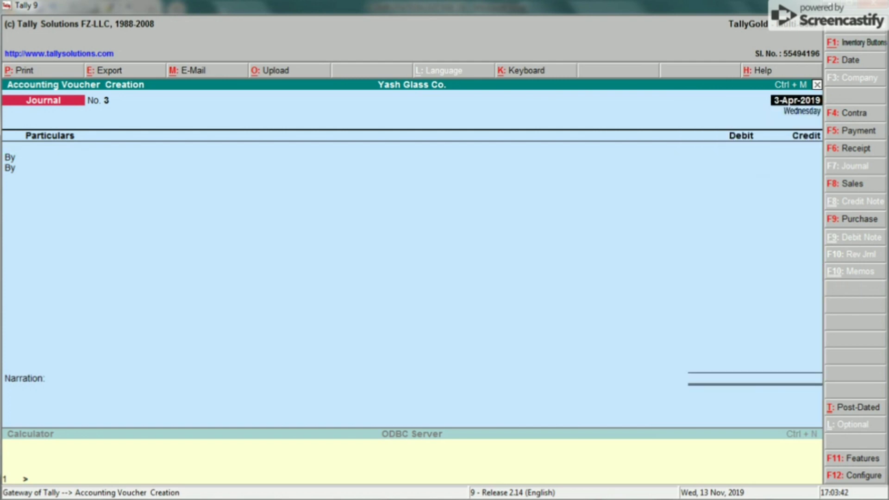
{"action": "key", "text": "Return"}
{"action": "type", "text": "DEP"}
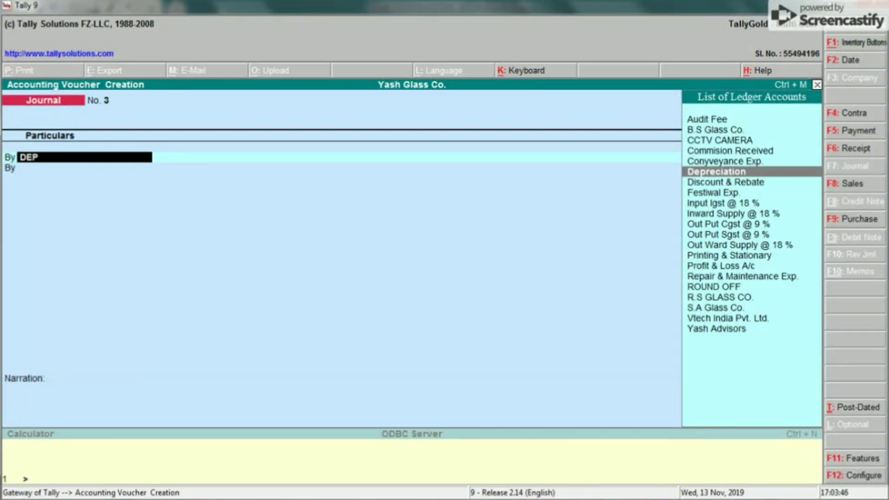
{"action": "key", "text": "Return"}
- Set the Depreciation debit to 2,500, taking the amount from Excel cell F36
{"action": "key", "text": "alt+Tab"}
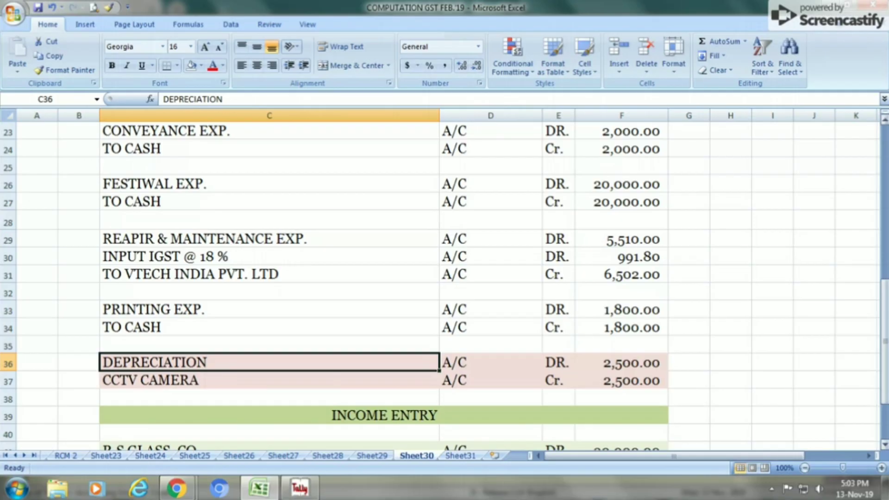
{"action": "left_click", "coordinate": [641, 360]}
{"action": "key", "text": "alt+Tab"}
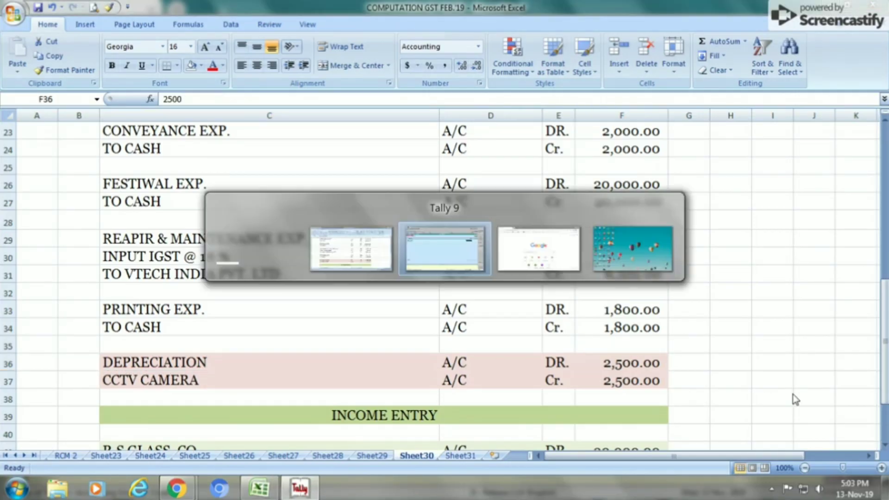
{"action": "type", "text": "2500"}
{"action": "key", "text": "Return"}
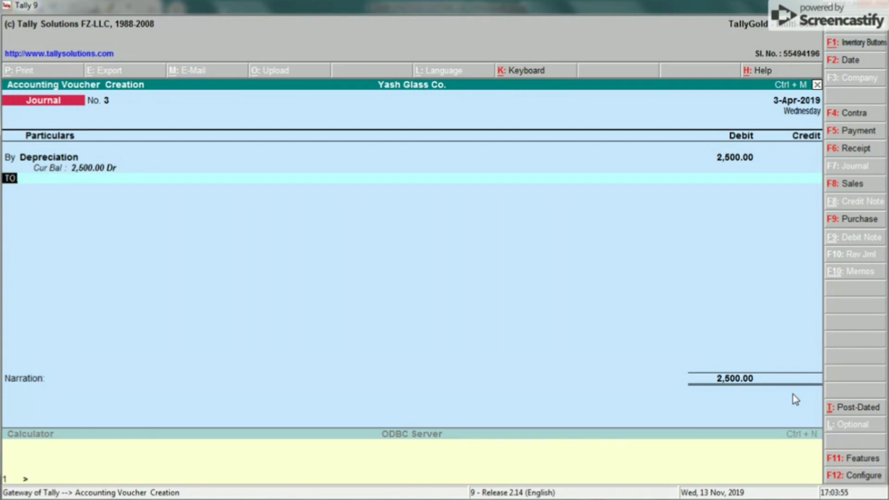
- Credit CCTV CAMERA with 2,500, following row 37 of the Excel sheet, and save the journal voucher
{"action": "key", "text": "Return"}
{"action": "key", "text": "alt+Tab"}
{"action": "key", "text": "Down"}
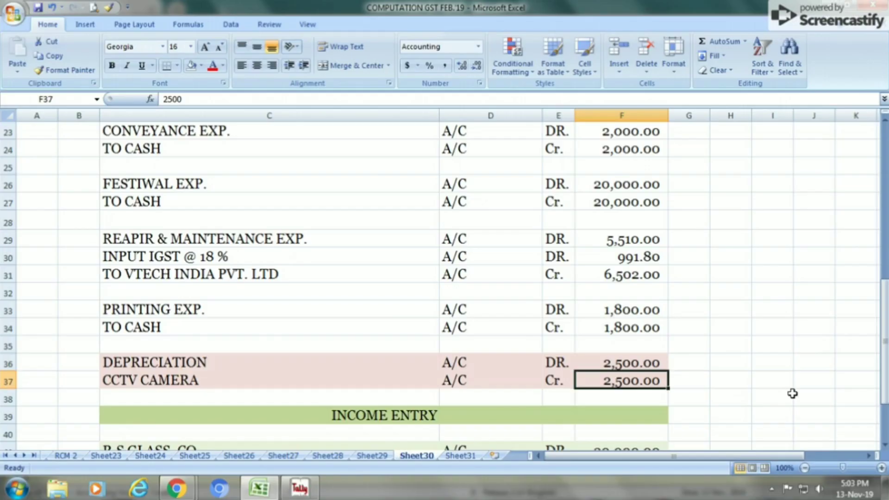
{"action": "key", "text": "Left"}
{"action": "key", "text": "Left"}
{"action": "key", "text": "Left"}
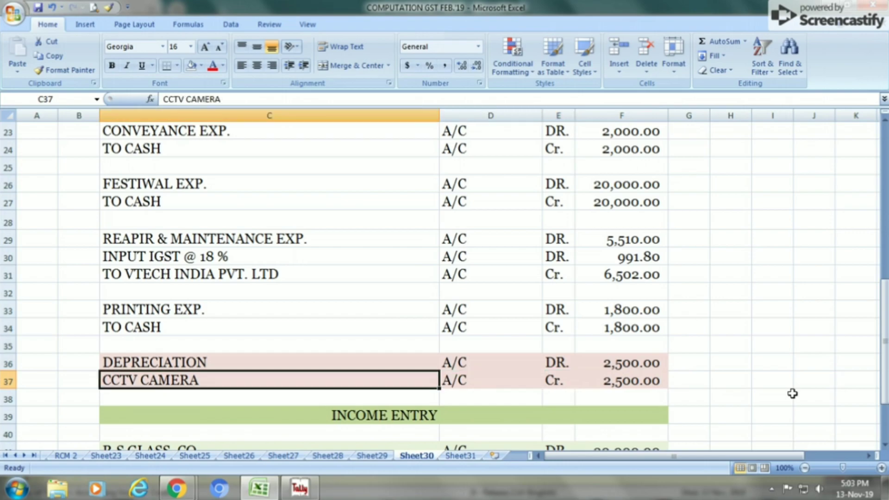
{"action": "key", "text": "alt+Tab"}
{"action": "type", "text": "cc"}
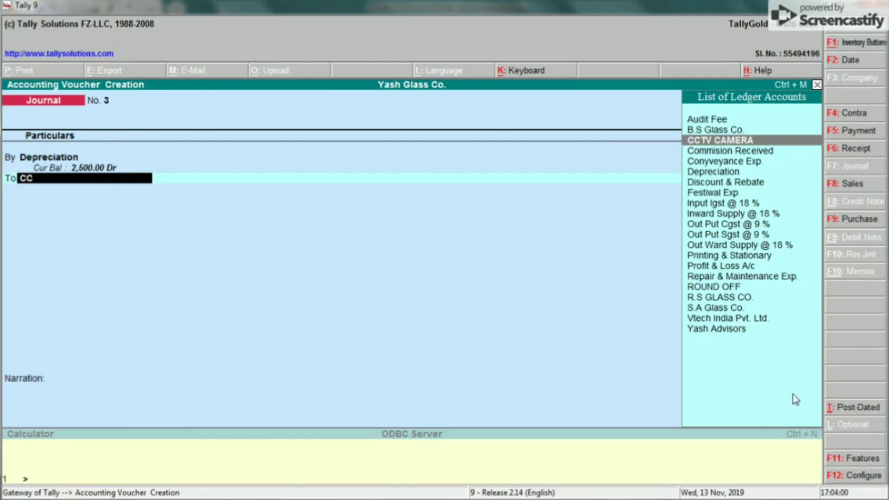
{"action": "key", "text": "Return"}
{"action": "key", "text": "Return"}
{"action": "key", "text": "Return"}
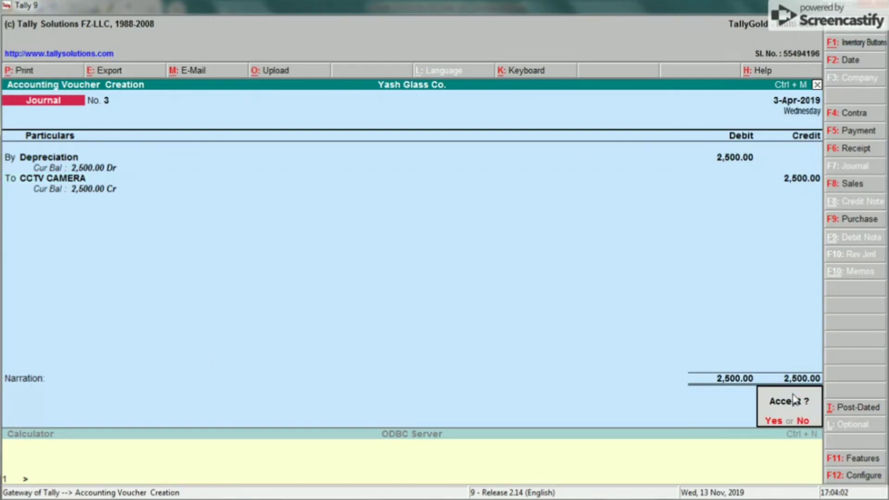
{"action": "key", "text": "Return"}
- Examine the income entries in Excel rows 39 to 45, starting with the R.S GLASS. CO. entry in C41
{"action": "key", "text": "alt+Tab"}
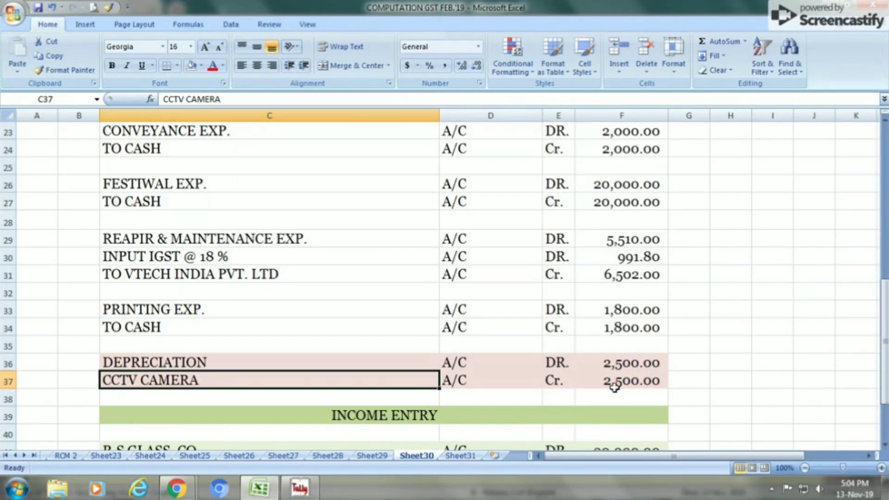
{"action": "left_click_drag", "start_coordinate": [884, 311], "coordinate": [884, 319]}
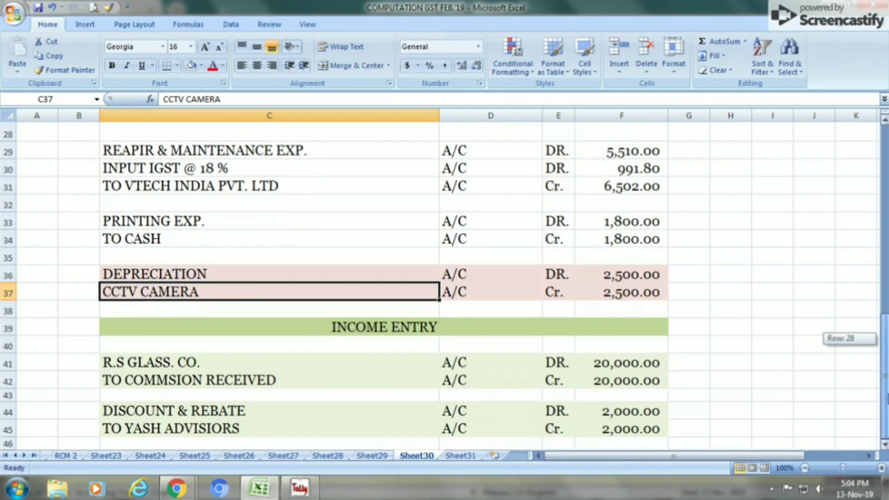
{"action": "left_click_drag", "start_coordinate": [884, 338], "coordinate": [884, 338]}
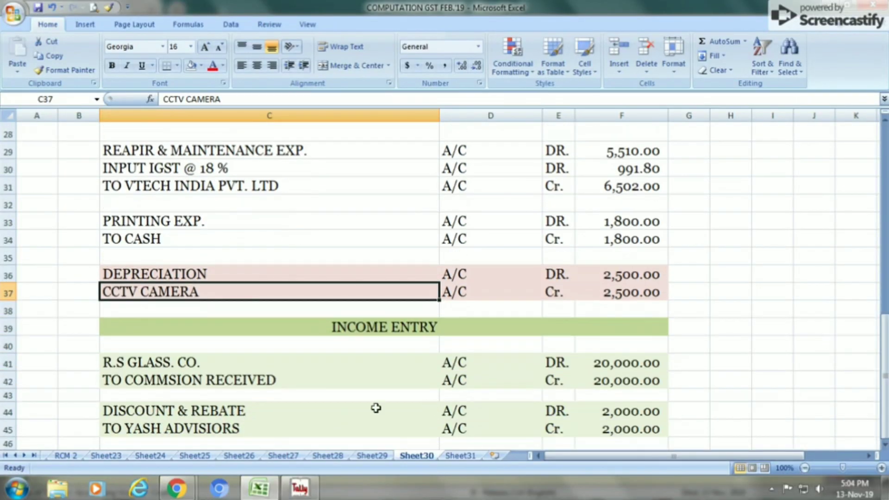
{"action": "left_click", "coordinate": [154, 274]}
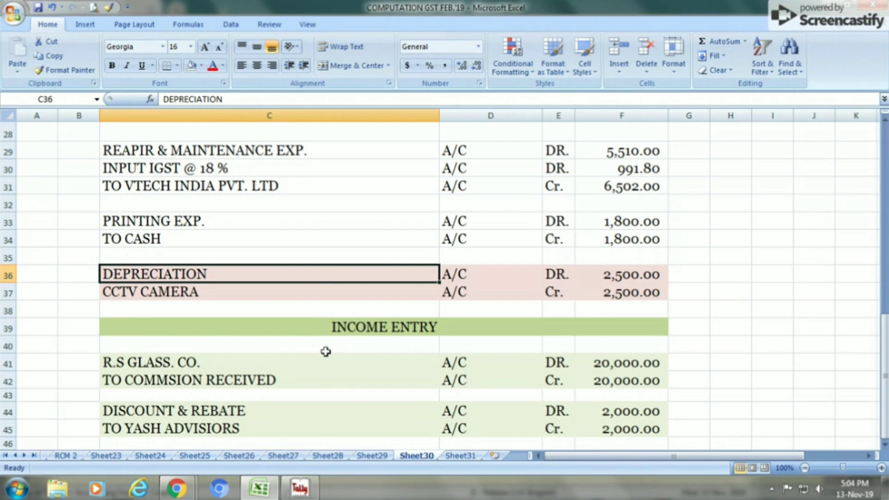
{"action": "left_click", "coordinate": [338, 326]}
{"action": "left_click", "coordinate": [267, 366]}
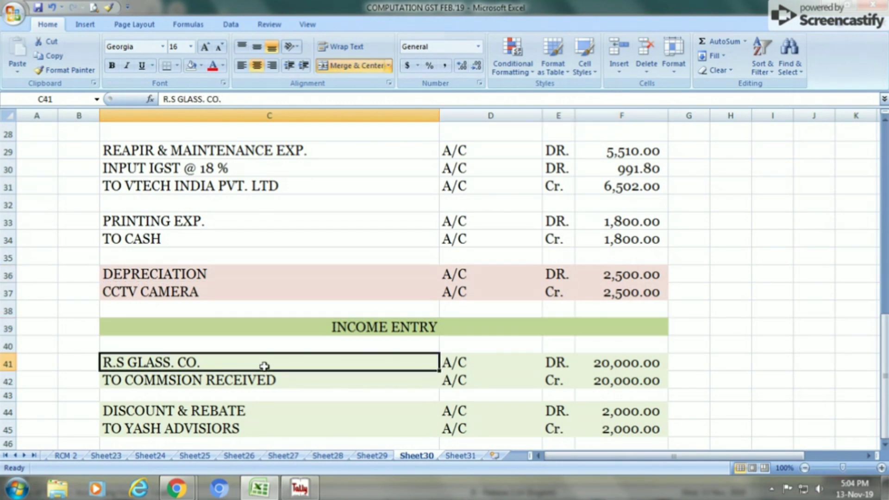
{"action": "key", "text": "alt+Tab"}
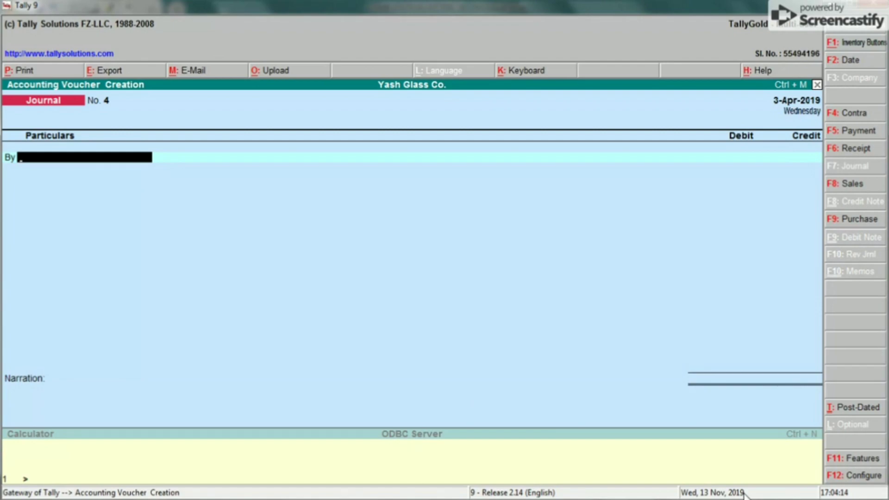
{"action": "key", "text": "alt+Tab"}
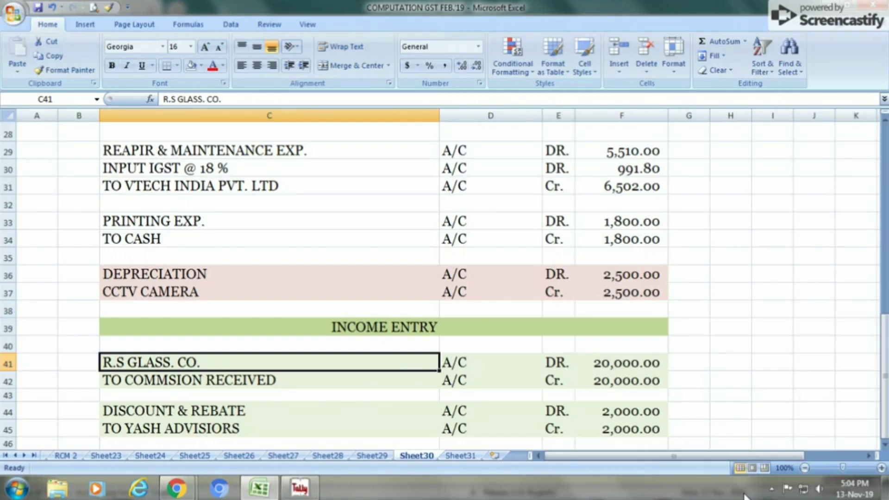
- In the new Tally journal voucher, debit R.S GLASS CO. with 20,000 on account, following Excel row 41
{"action": "key", "text": "alt+Tab"}
{"action": "type", "text": "RS"}
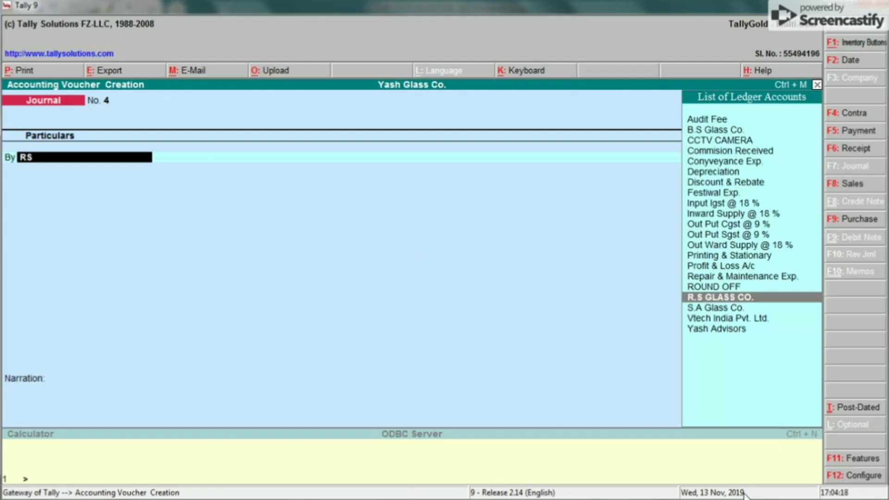
{"action": "key", "text": "Return"}
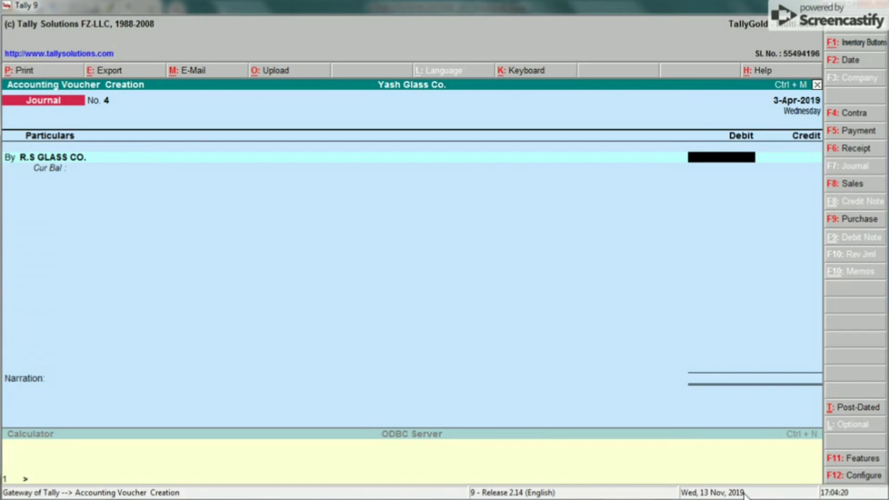
{"action": "key", "text": "alt+Tab"}
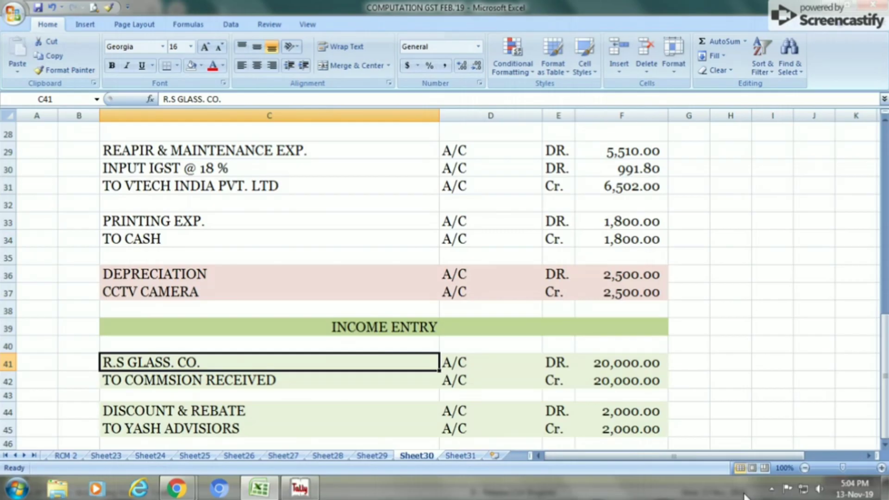
{"action": "key", "text": "alt+Tab"}
{"action": "key", "text": "alt+Tab"}
{"action": "key", "text": "alt+Tab"}
{"action": "type", "text": "20000"}
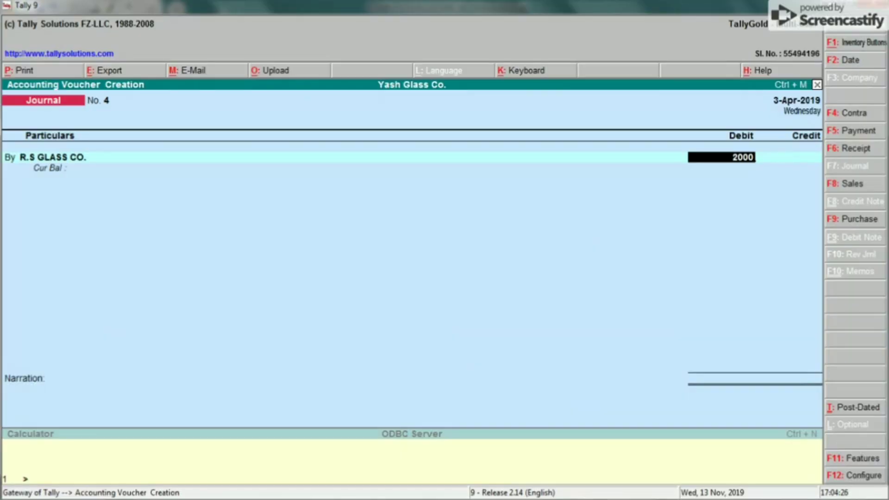
{"action": "key", "text": "Return"}
{"action": "key", "text": "Return"}
{"action": "key", "text": "Return"}
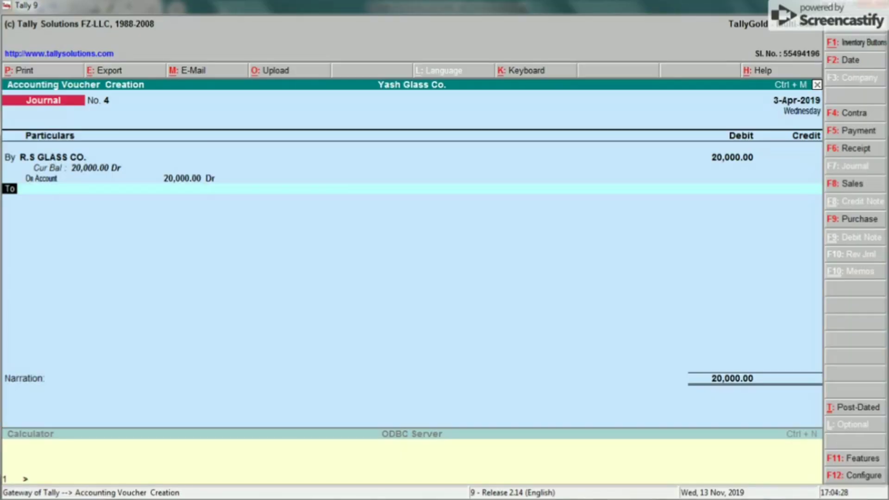
- Credit Commision Received with 20,000, following Excel row 42, and save the journal voucher
{"action": "key", "text": "Return"}
{"action": "key", "text": "alt+Tab"}
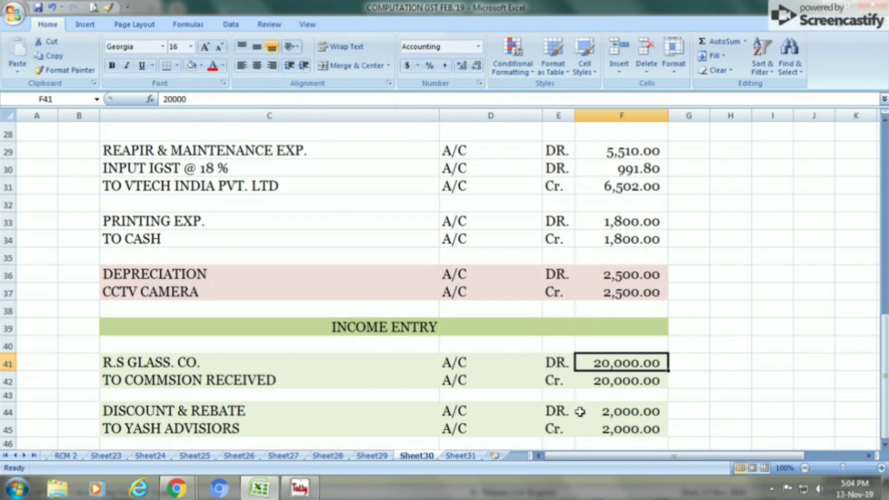
{"action": "left_click", "coordinate": [242, 378]}
{"action": "key", "text": "alt+Tab"}
{"action": "type", "text": "comms"}
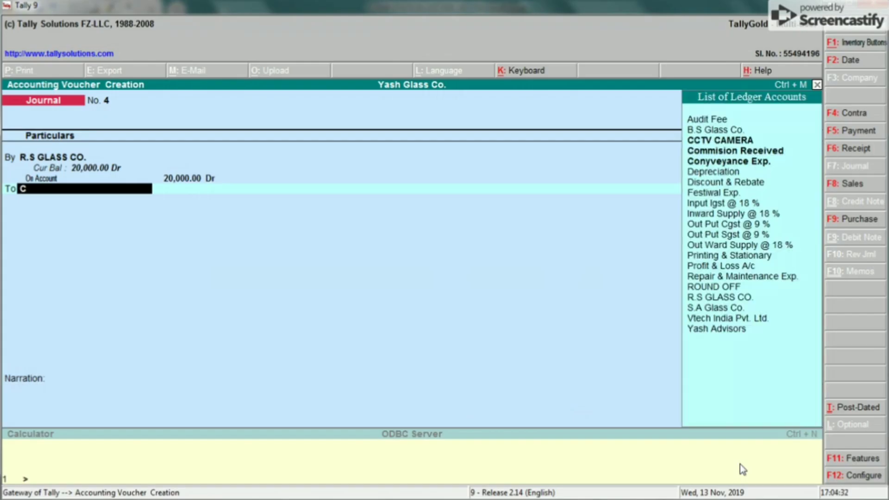
{"action": "key", "text": "Return"}
{"action": "key", "text": "alt+Tab"}
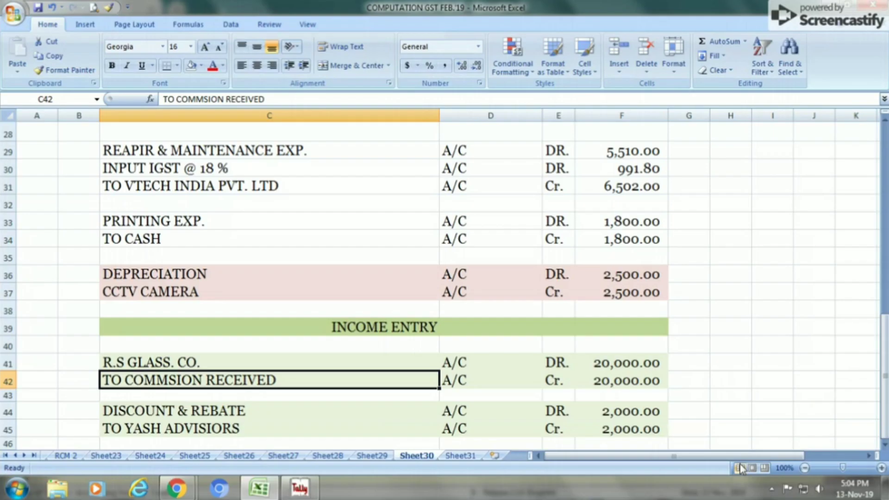
{"action": "left_click", "coordinate": [618, 377]}
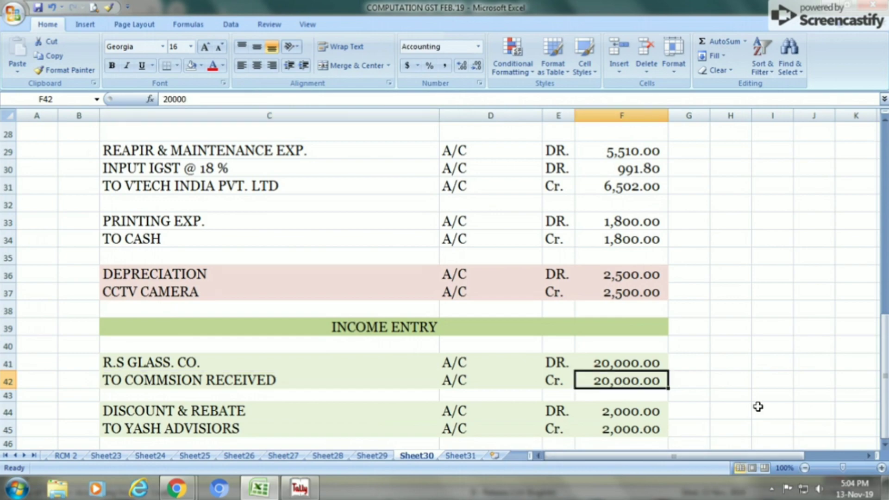
{"action": "key", "text": "alt+Tab"}
{"action": "key", "text": "Return"}
{"action": "key", "text": "Return"}
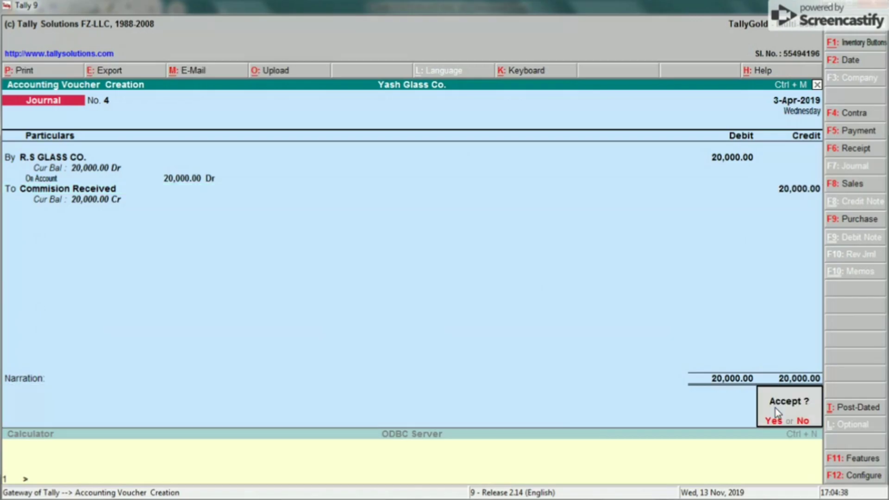
{"action": "key", "text": "Return"}
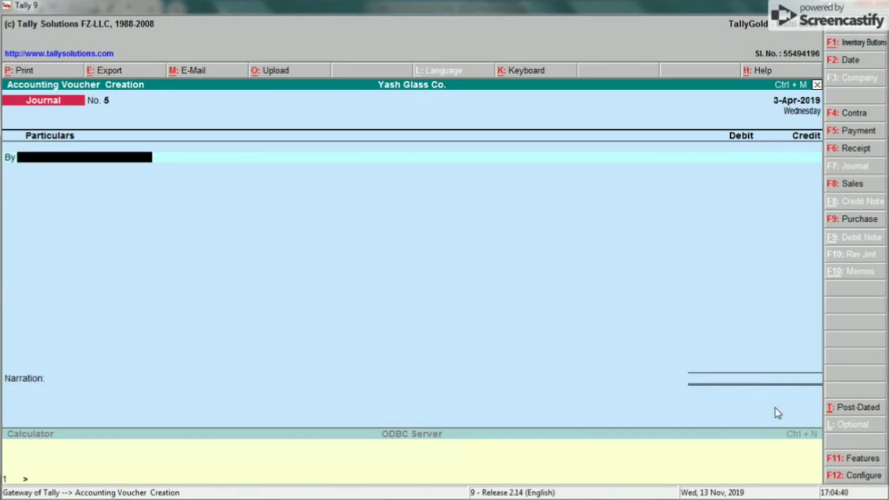
- Remove the green fill from the recorded R.S GLASS. CO. entry in Excel cells C41:F42, and return to Tally
{"action": "key", "text": "alt+Tab"}
{"action": "left_click_drag", "start_coordinate": [130, 359], "coordinate": [648, 385]}
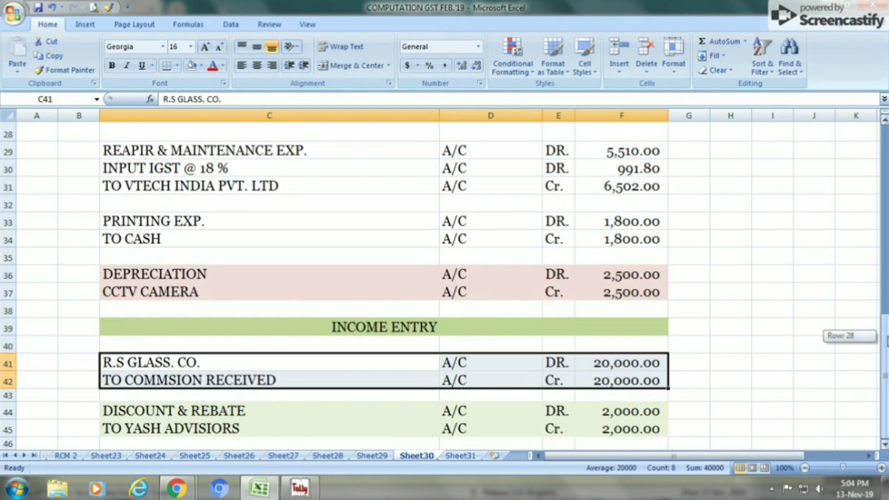
{"action": "key", "text": "alt+Tab"}
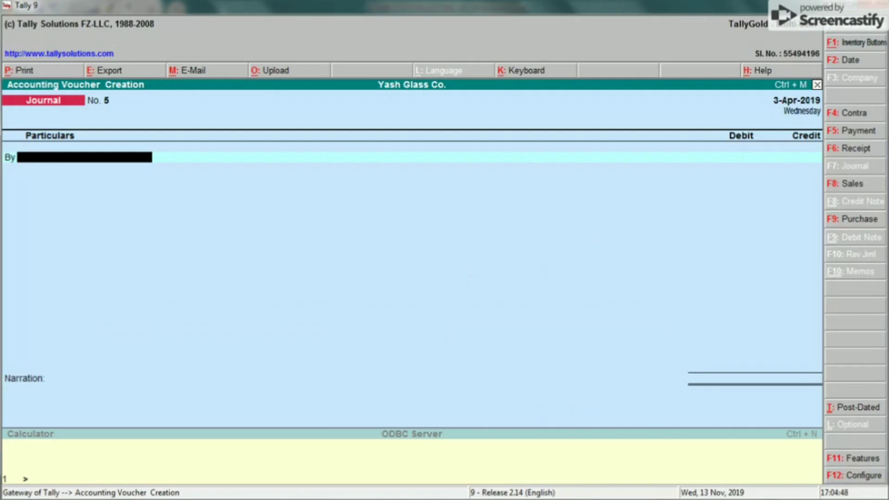
{"action": "type", "text": "DI"}
{"action": "key", "text": "alt+Tab"}
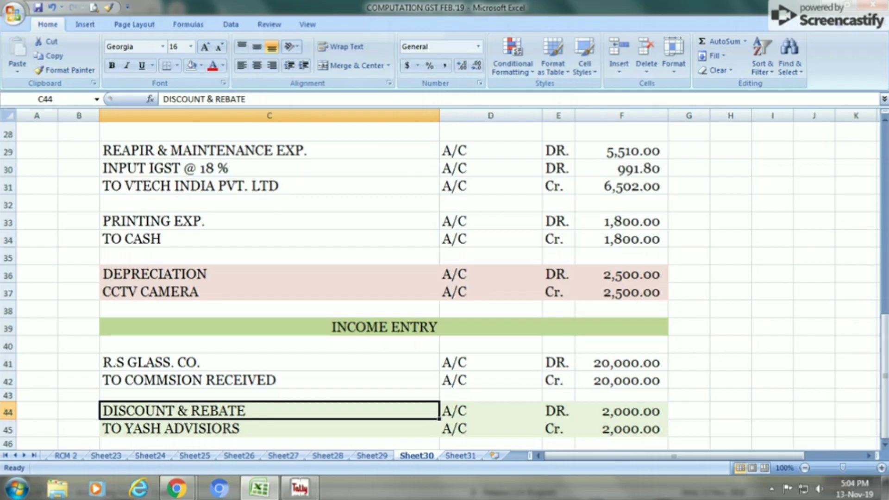
{"action": "left_click", "coordinate": [181, 430]}
{"action": "key", "text": "alt+Tab"}
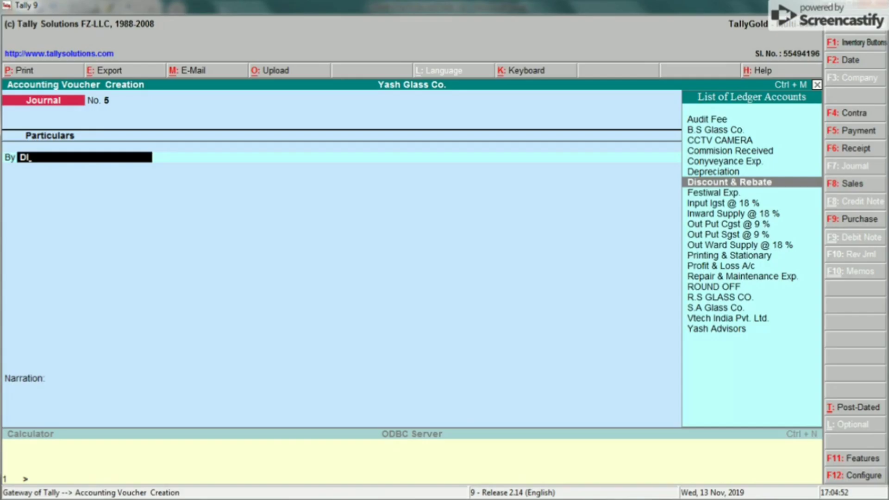
{"action": "key", "text": "BackSpace"}
{"action": "key", "text": "BackSpace"}
- Debit Yash Advisors with 2,000 on account in the new journal voucher, checking the entry in the Excel sheet
{"action": "type", "text": "YASH"}
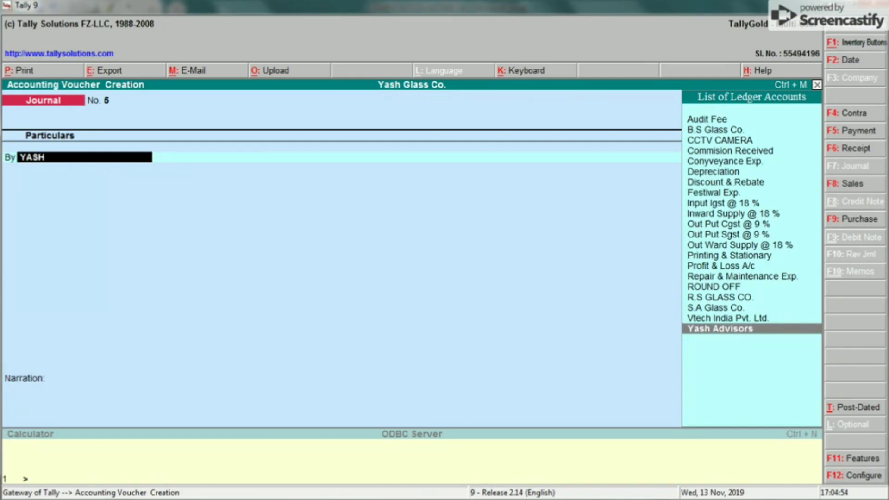
{"action": "key", "text": "Return"}
{"action": "key", "text": "alt+Tab"}
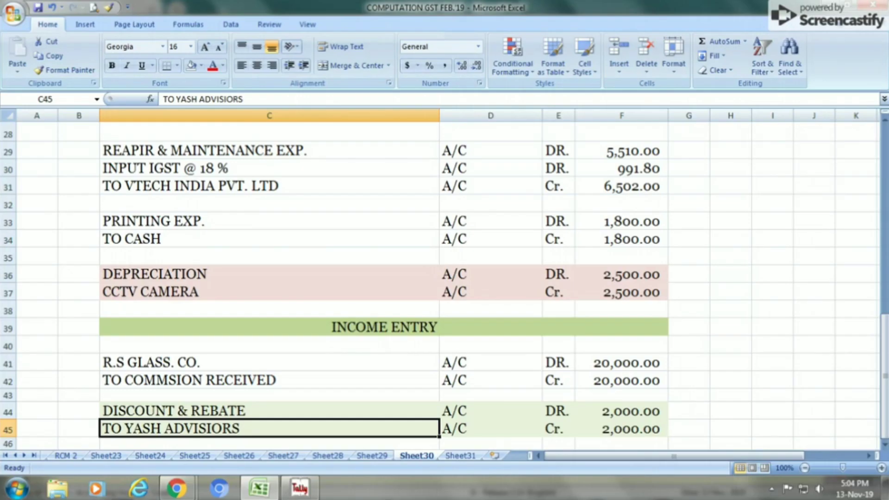
{"action": "key", "text": "alt+Tab"}
{"action": "type", "text": "2000"}
{"action": "key", "text": "Return"}
{"action": "key", "text": "Return"}
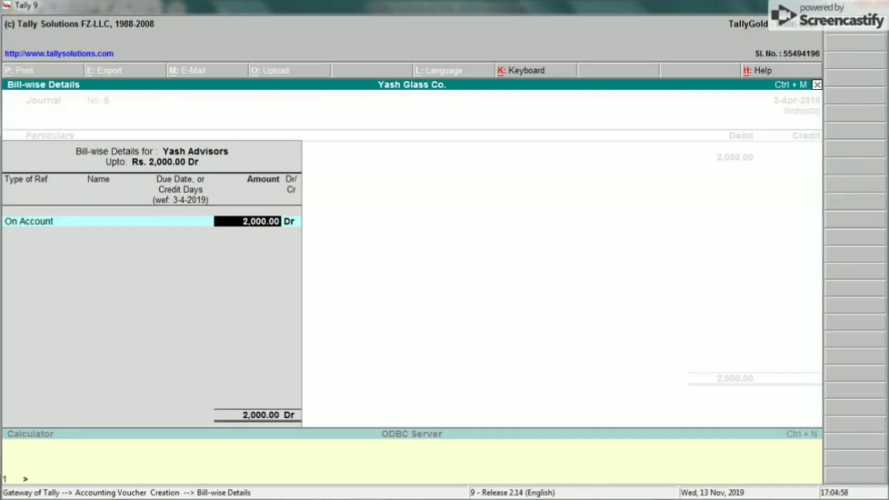
{"action": "key", "text": "Return"}
- Credit Discount & Rebate with 2,000, checking the amount in Excel cell F45, and save the journal voucher
{"action": "key", "text": "alt+Tab"}
{"action": "key", "text": "alt+Tab"}
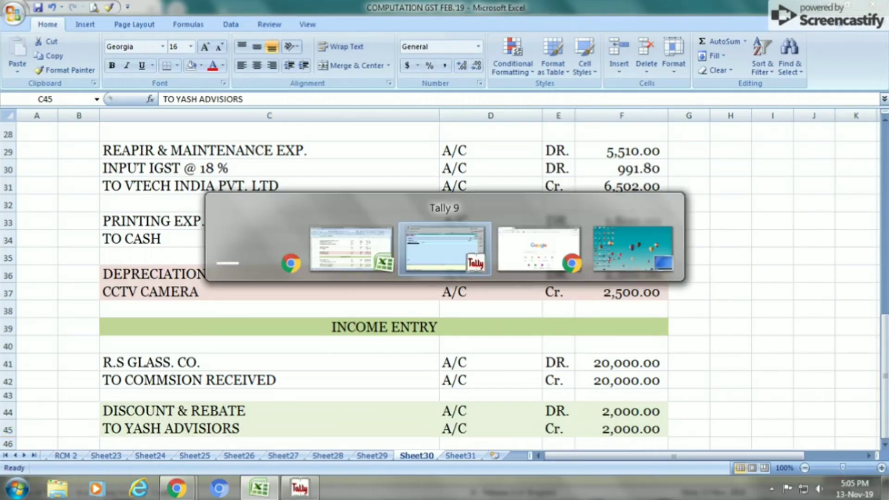
{"action": "type", "text": "dis"}
{"action": "key", "text": "Return"}
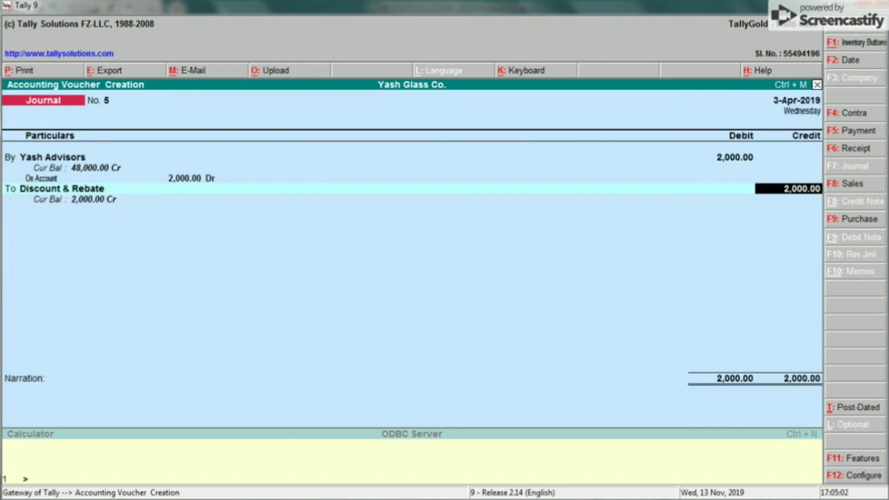
{"action": "key", "text": "Return"}
{"action": "key", "text": "alt+Tab"}
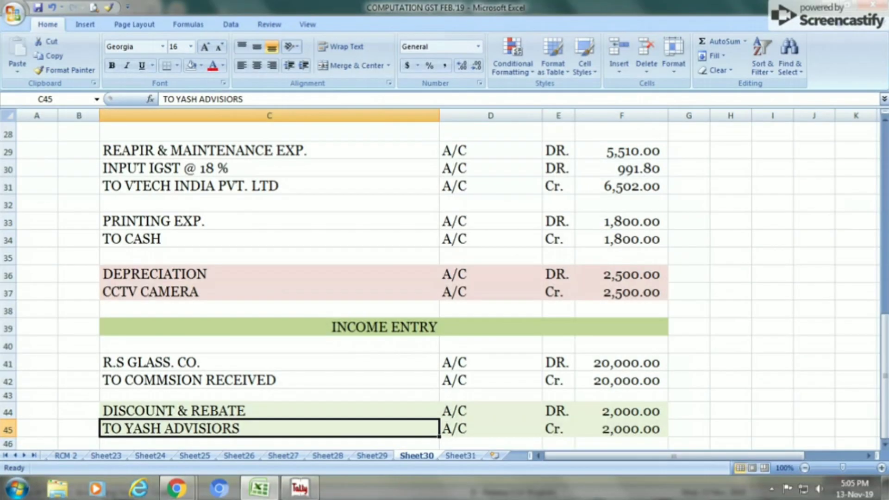
{"action": "left_click", "coordinate": [607, 429]}
{"action": "key", "text": "alt+Tab"}
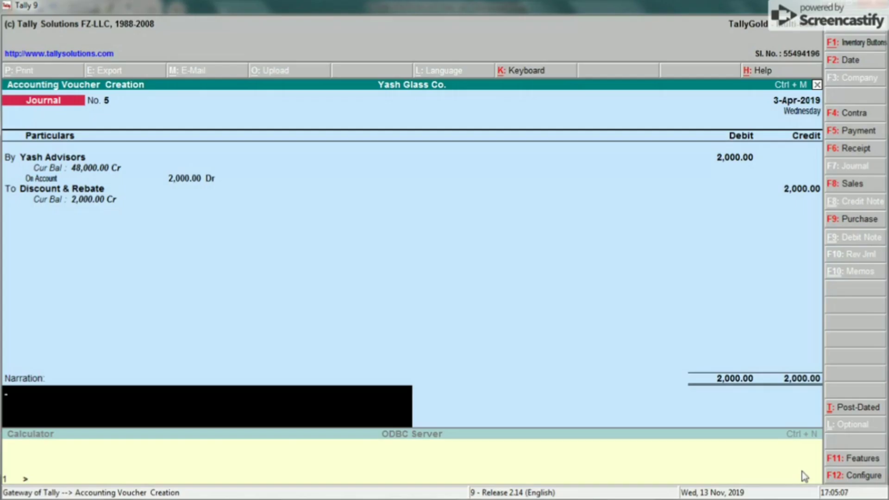
{"action": "key", "text": "Return"}
{"action": "key", "text": "Return"}
- Remove the fill from the Discount & Rebate entry in Excel cells C44:F45 and save the workbook
{"action": "key", "text": "alt+Tab"}
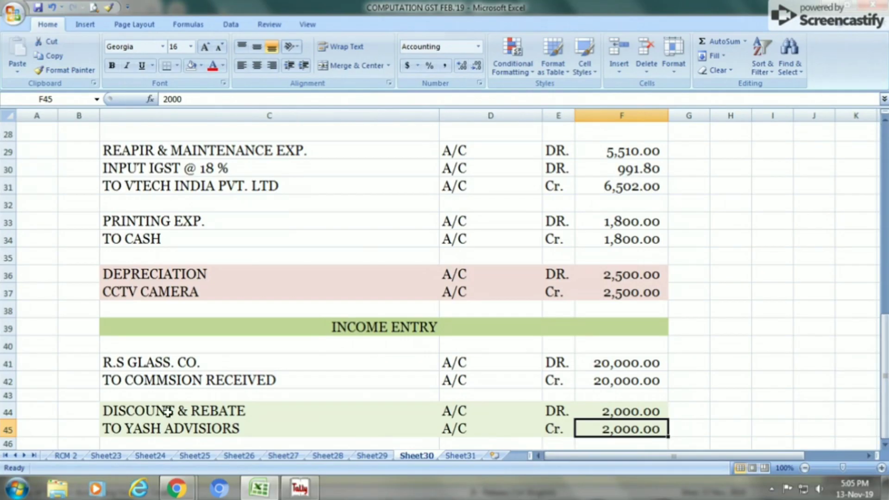
{"action": "left_click_drag", "start_coordinate": [138, 411], "coordinate": [588, 430]}
{"action": "left_click", "coordinate": [191, 66]}
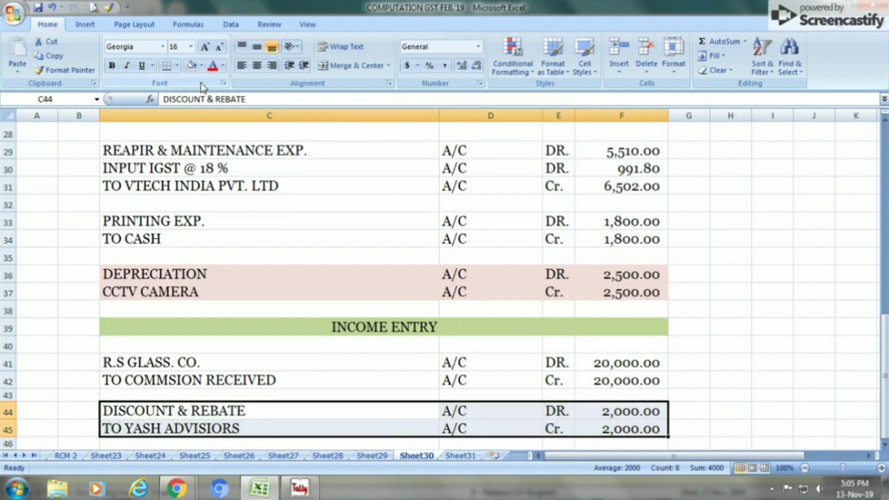
{"action": "left_click", "coordinate": [737, 374]}
{"action": "key", "text": "ctrl+s"}
- Switch to Tally, leave voucher entry and open the Profit & Loss A/c report in detailed view
{"action": "key", "text": "alt+Tab"}
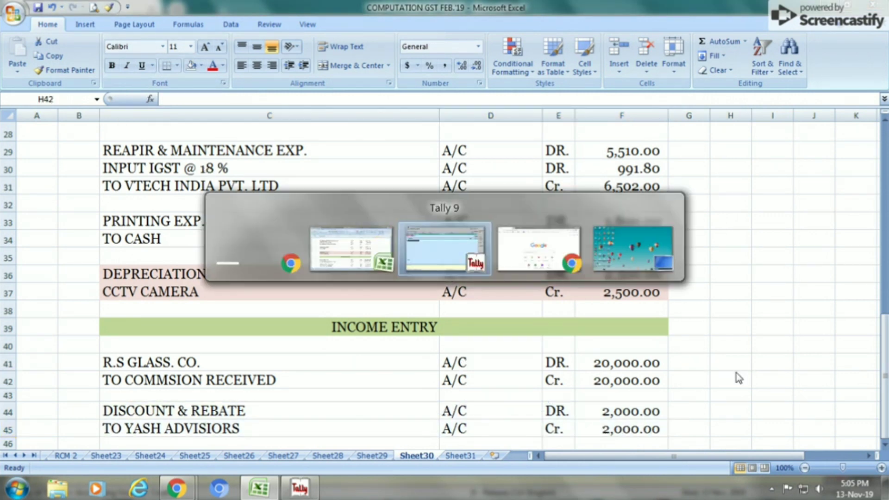
{"action": "key", "text": "Escape"}
{"action": "key", "text": "Return"}
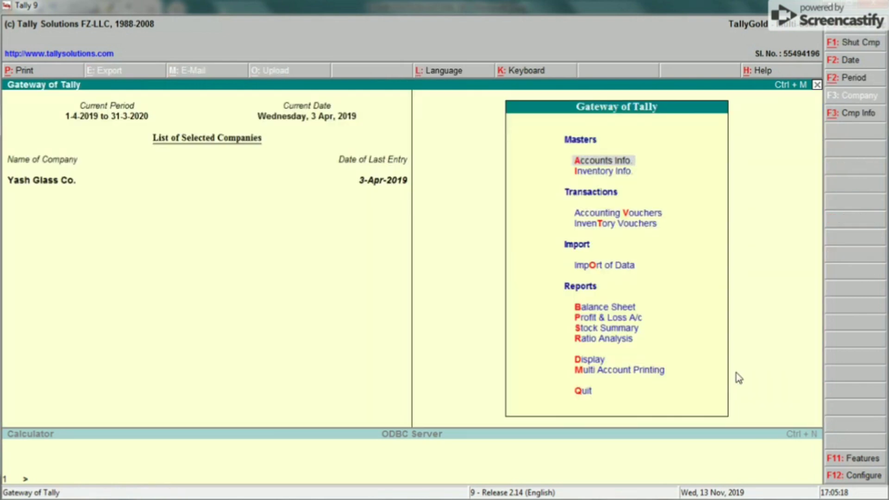
{"action": "key", "text": "Down"}
{"action": "key", "text": "Down"}
{"action": "key", "text": "Down"}
{"action": "key", "text": "Down"}
{"action": "key", "text": "Down"}
{"action": "key", "text": "Down"}
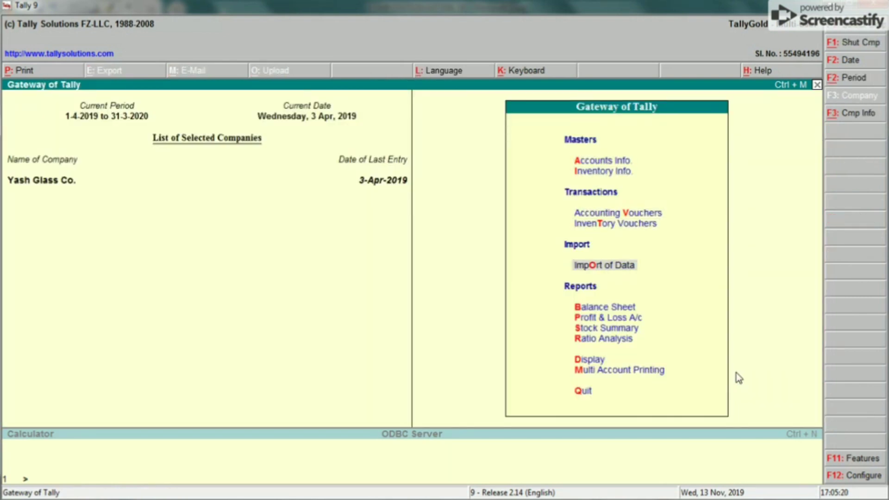
{"action": "key", "text": "Return"}
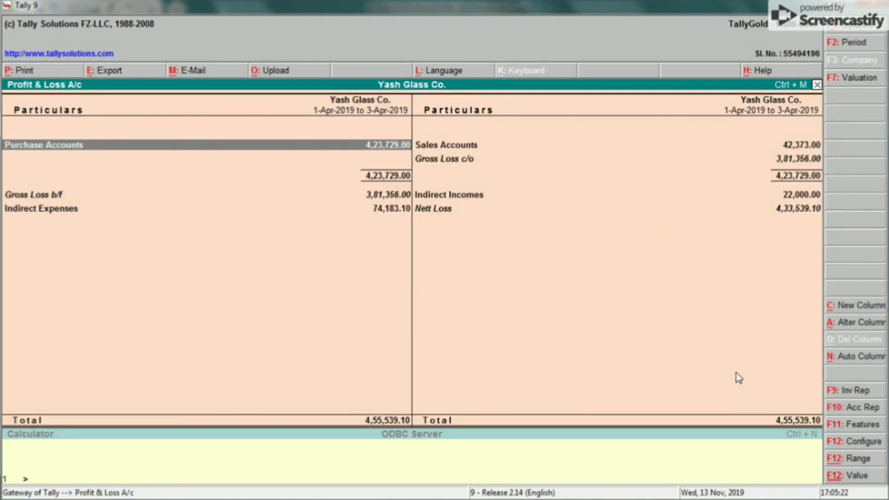
{"action": "key", "text": "alt+F1"}
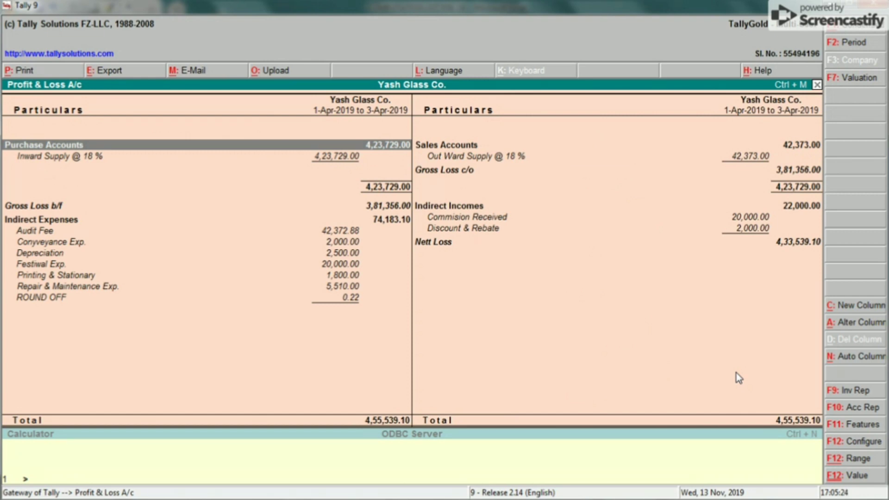
- Examine the Inward Supply @ 18 % ledger down to its April S.A Glass Co. purchase voucher, and return to the Profit & Loss A/c
{"action": "key", "text": "Right"}
{"action": "key", "text": "Left"}
{"action": "key", "text": "Down"}
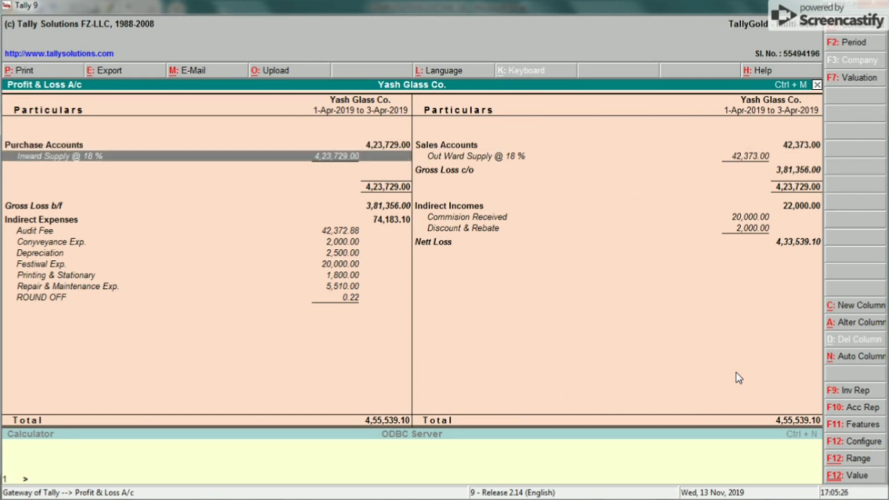
{"action": "key", "text": "Return"}
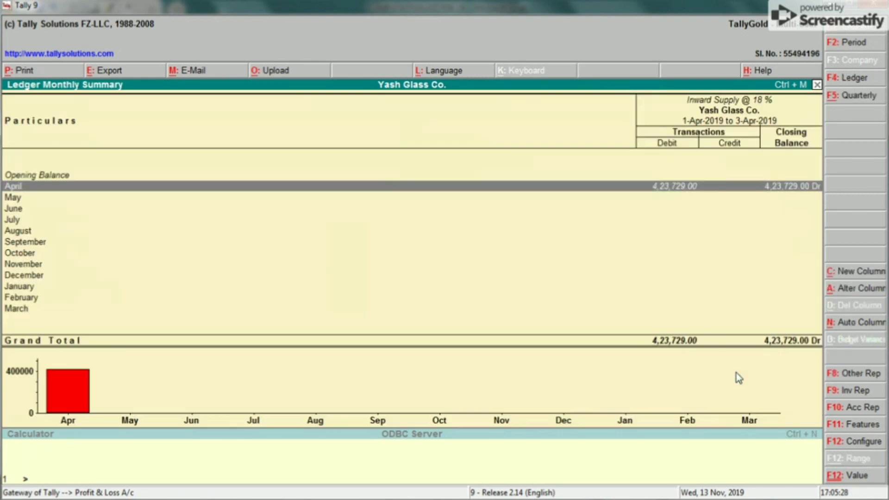
{"action": "key", "text": "Return"}
{"action": "key", "text": "Return"}
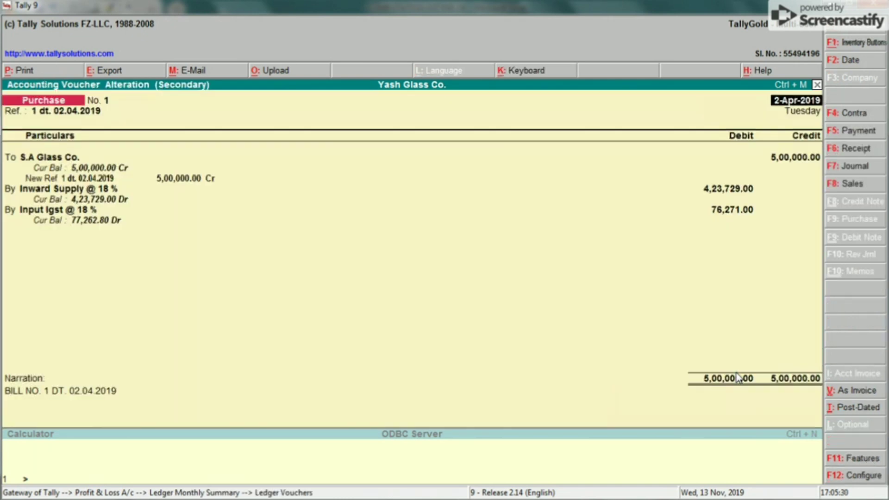
{"action": "key", "text": "Escape"}
{"action": "key", "text": "y"}
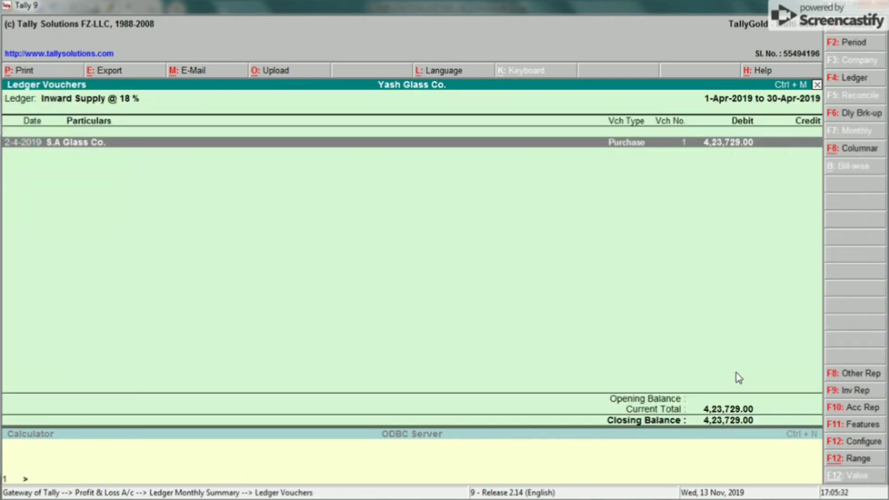
{"action": "key", "text": "Escape"}
{"action": "key", "text": "Escape"}
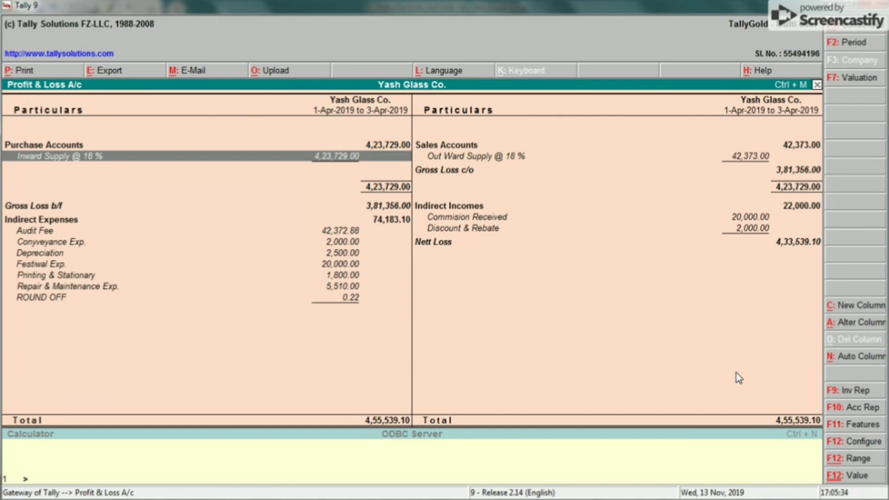
{"action": "key", "text": "Right"}
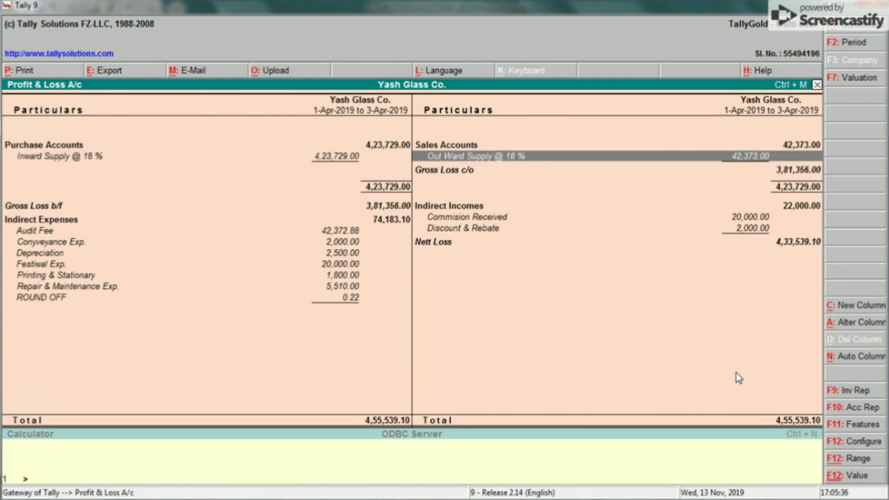
- Examine the Out Ward Supply @ 18 % ledger down to its April B.S Glass Co. sales voucher, and return to the Profit & Loss A/c
{"action": "key", "text": "Return"}
{"action": "key", "text": "Return"}
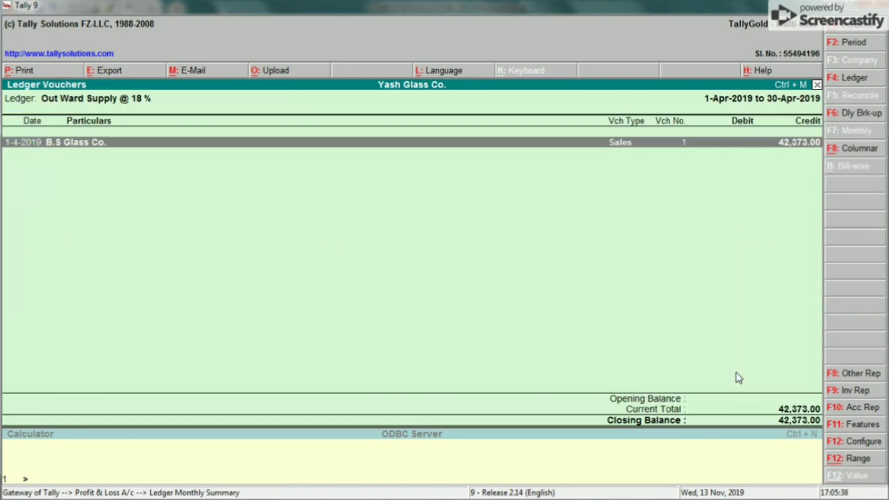
{"action": "key", "text": "Return"}
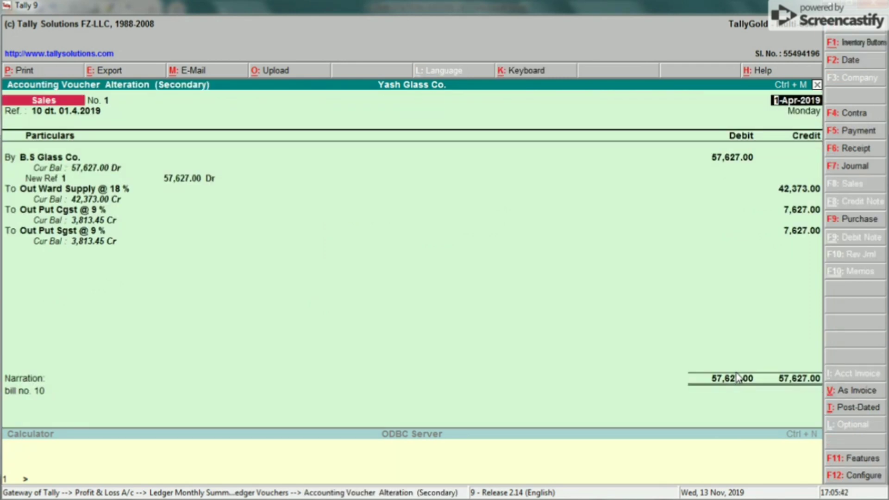
{"action": "key", "text": "Escape"}
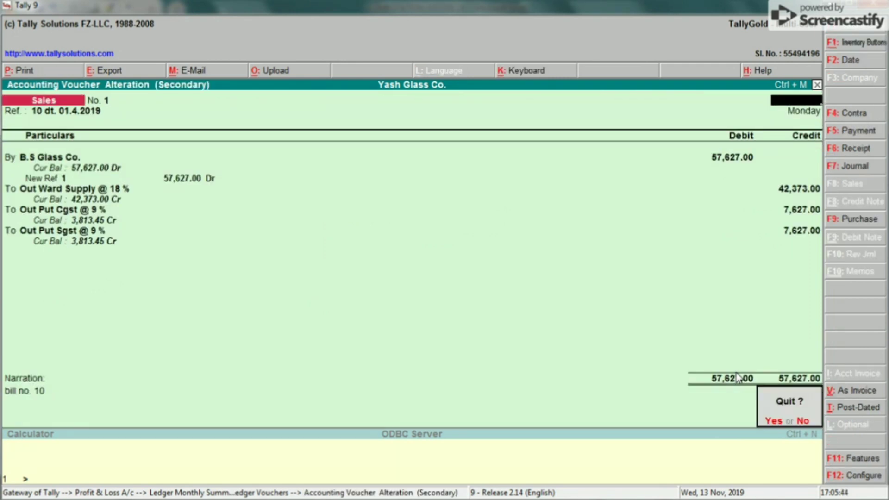
{"action": "key", "text": "Return"}
{"action": "key", "text": "Escape"}
{"action": "key", "text": "Escape"}
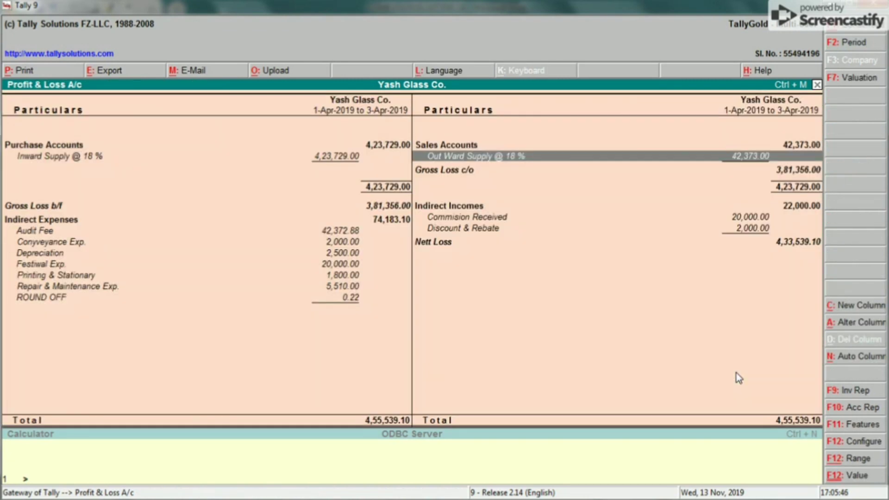
- Examine the Audit Fee ledger under Indirect Expenses down to its April journal voucher, and return to the Profit & Loss A/c
{"action": "key", "text": "Left"}
{"action": "key", "text": "Down"}
{"action": "key", "text": "Down"}
{"action": "key", "text": "Up"}
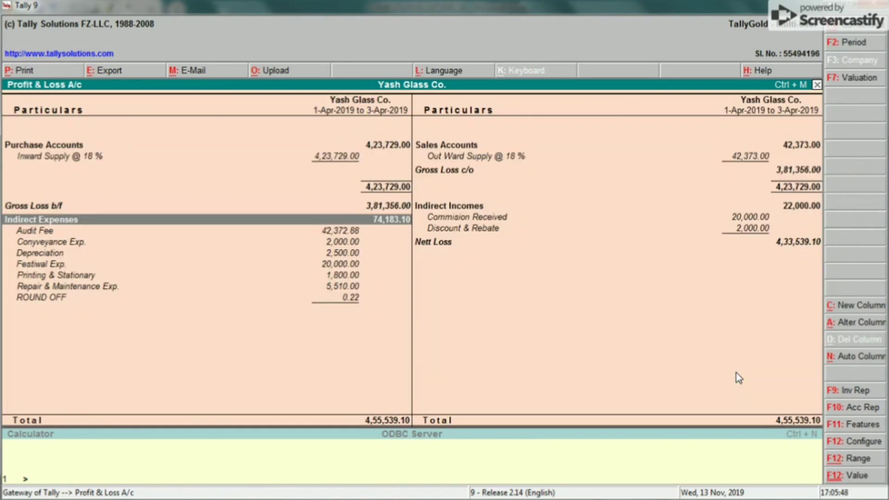
{"action": "key", "text": "Down"}
{"action": "key", "text": "Return"}
{"action": "key", "text": "Return"}
{"action": "key", "text": "Return"}
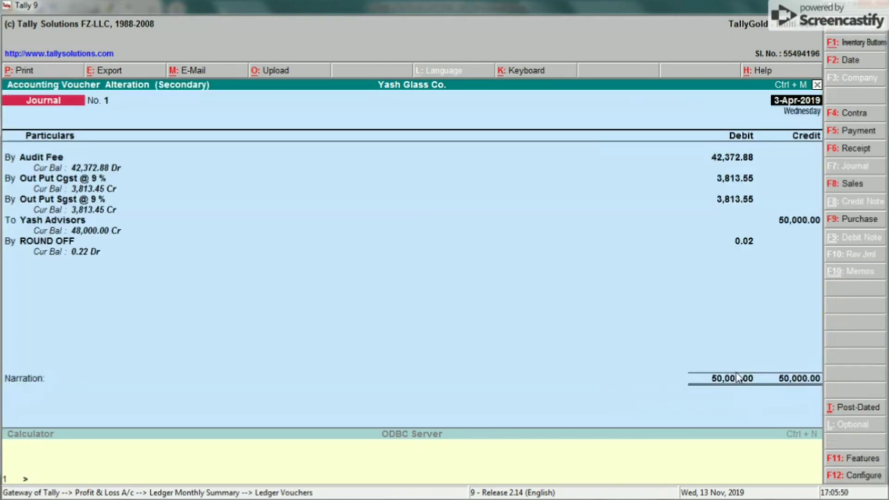
{"action": "key", "text": "Escape"}
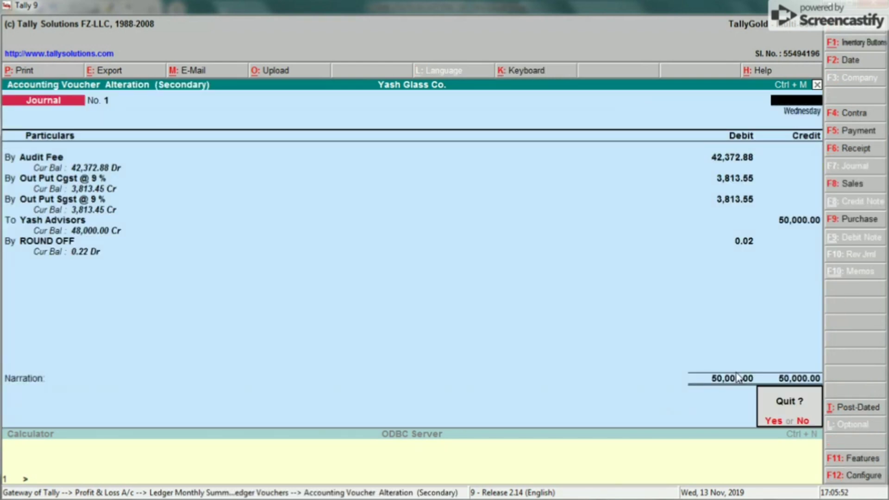
{"action": "key", "text": "Return"}
{"action": "key", "text": "Escape"}
{"action": "key", "text": "Escape"}
- Examine the Conyveyance Exp. ledger down to its April cash payment voucher, and return to the Profit & Loss A/c
{"action": "key", "text": "Down"}
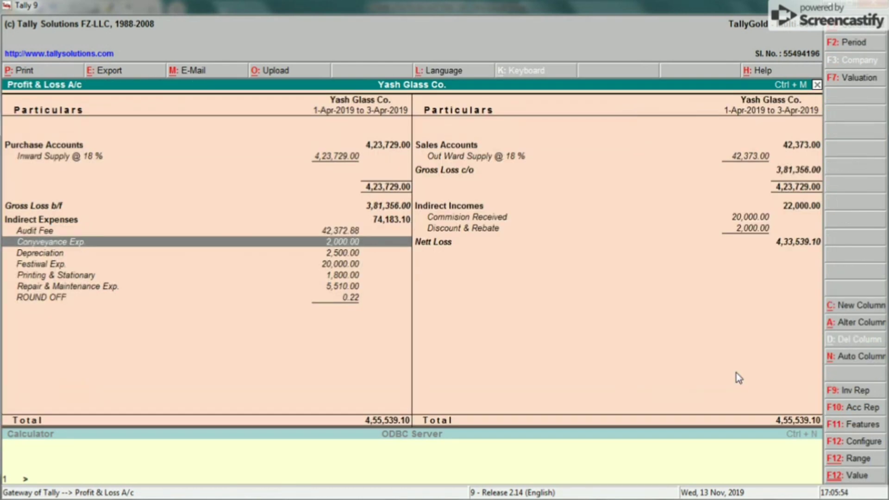
{"action": "key", "text": "Return"}
{"action": "key", "text": "Return"}
{"action": "key", "text": "Return"}
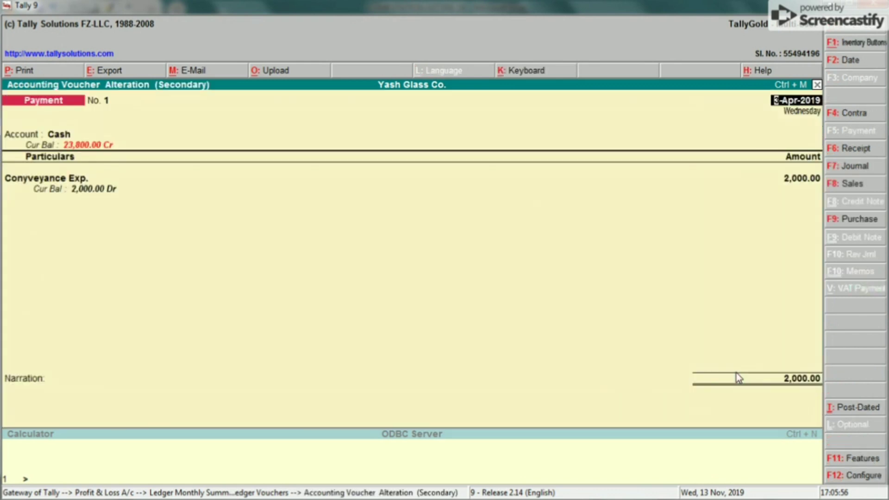
{"action": "key", "text": "Escape"}
{"action": "key", "text": "Escape"}
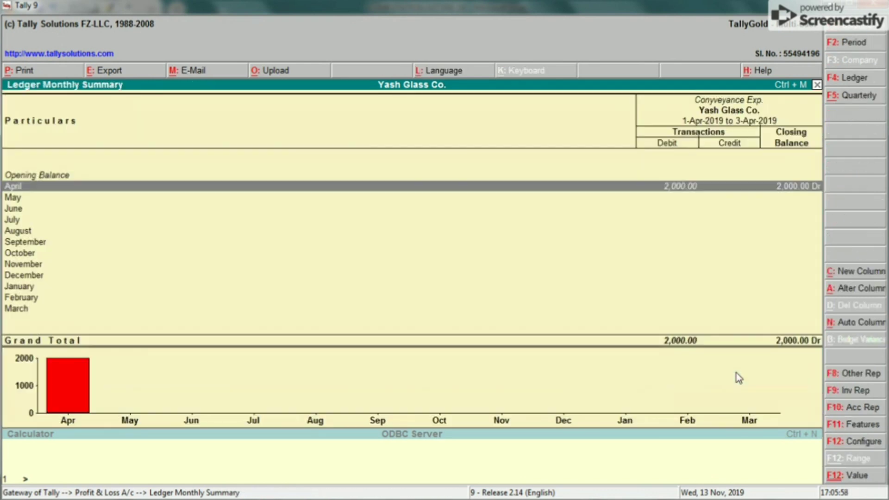
{"action": "key", "text": "Escape"}
- Examine the Depreciation ledger down to its April CCTV CAMERA journal voucher, and return to the Profit & Loss A/c
{"action": "key", "text": "Down"}
{"action": "key", "text": "Return"}
{"action": "key", "text": "Return"}
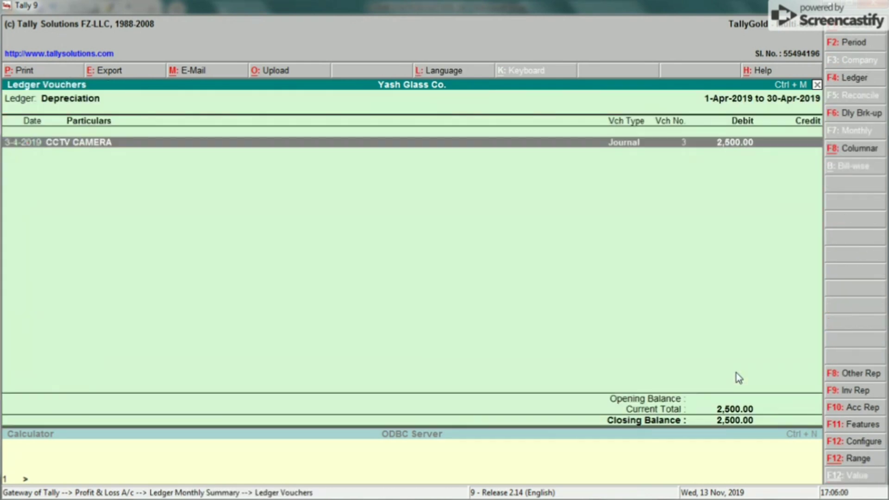
{"action": "key", "text": "Return"}
{"action": "key", "text": "Escape"}
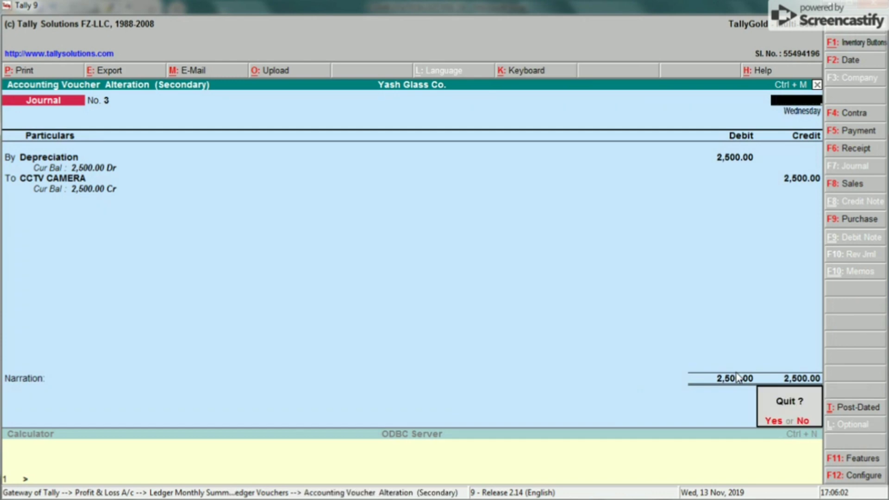
{"action": "key", "text": "y"}
{"action": "key", "text": "Escape"}
{"action": "key", "text": "Escape"}
- Examine the Festiwal Exp. ledger down to its April cash payment voucher, and return to the Profit & Loss A/c
{"action": "key", "text": "Down"}
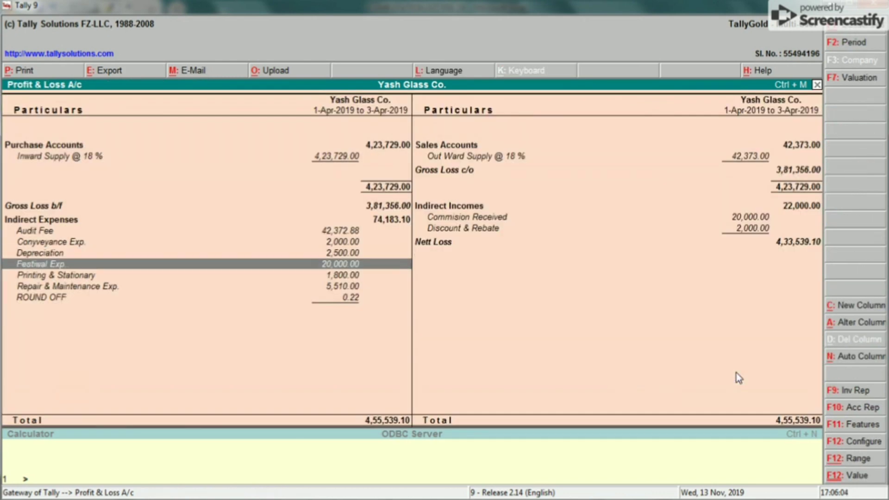
{"action": "key", "text": "Return"}
{"action": "key", "text": "Return"}
{"action": "key", "text": "Return"}
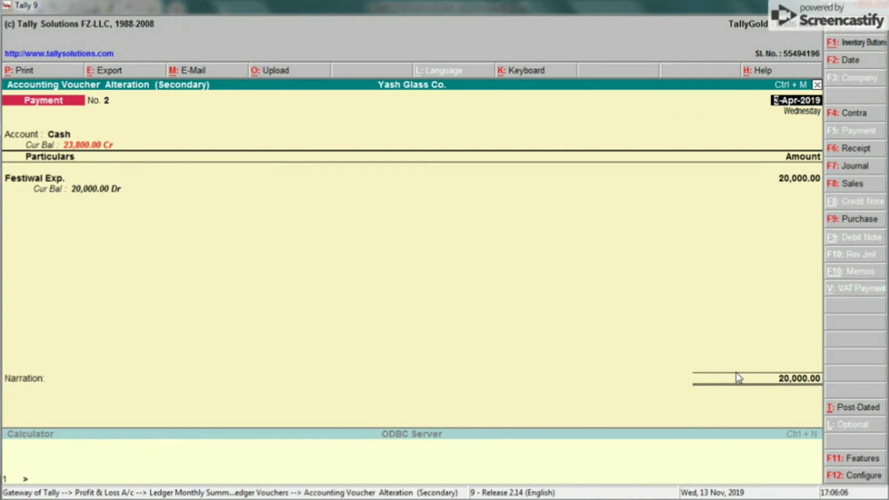
{"action": "key", "text": "Escape"}
{"action": "key", "text": "y"}
{"action": "key", "text": "Escape"}
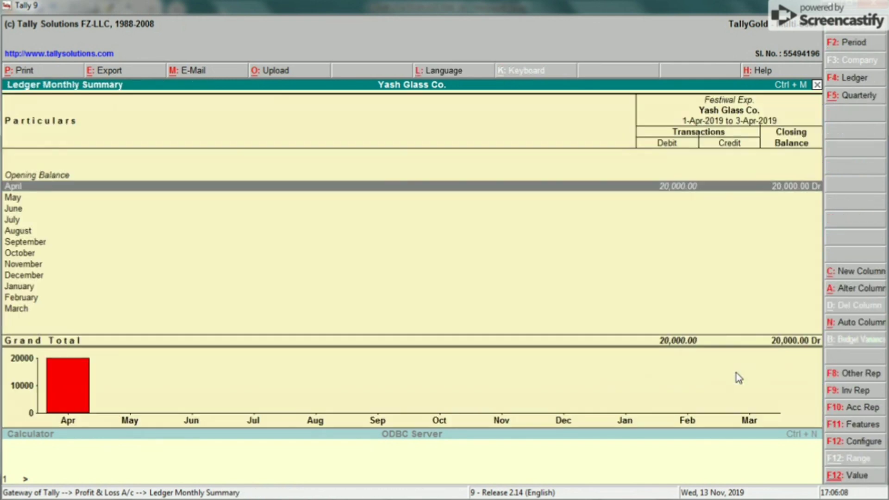
{"action": "key", "text": "Escape"}
- Examine the Printing & Stationary ledger down to its April cash payment voucher, and return to the Profit & Loss A/c
{"action": "key", "text": "Down"}
{"action": "key", "text": "Return"}
{"action": "key", "text": "Return"}
{"action": "key", "text": "Return"}
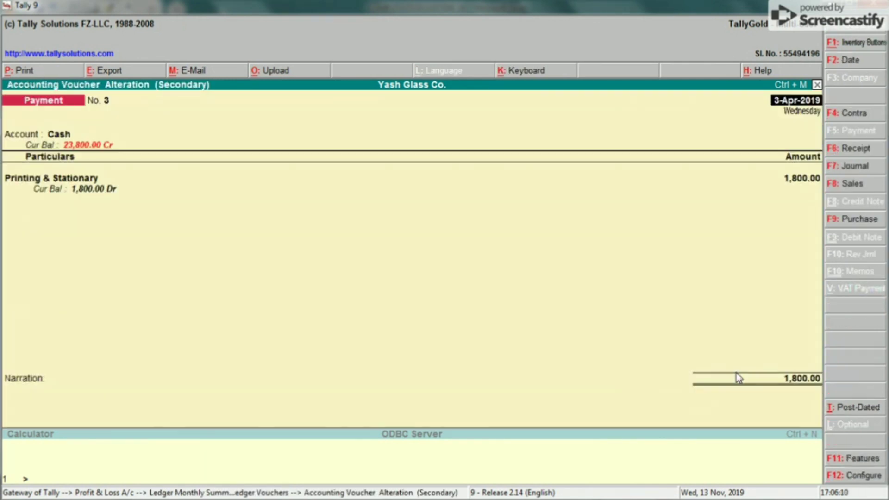
{"action": "key", "text": "Escape"}
{"action": "key", "text": "y"}
{"action": "key", "text": "Escape"}
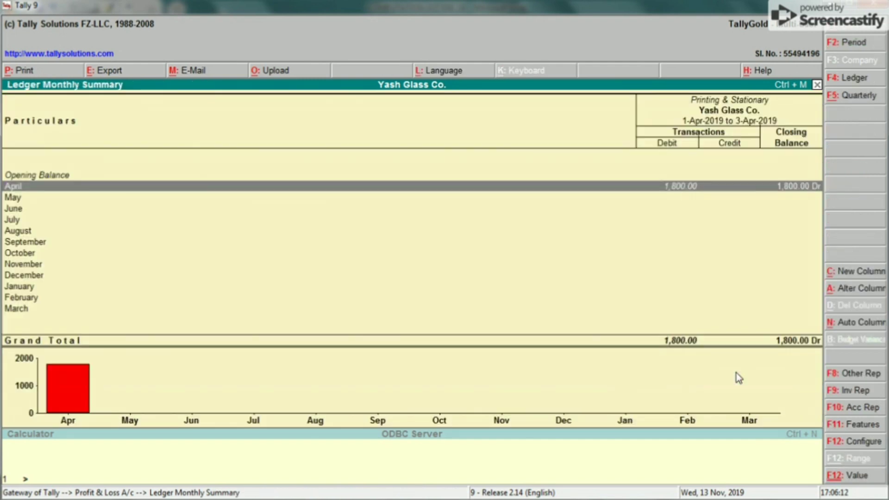
{"action": "key", "text": "Escape"}
- Examine the Repair & Maintenance Exp. ledger down to its April Vtech India Pvt. Ltd. journal voucher, and return to the Profit & Loss A/c
{"action": "key", "text": "Down"}
{"action": "key", "text": "Return"}
{"action": "key", "text": "Return"}
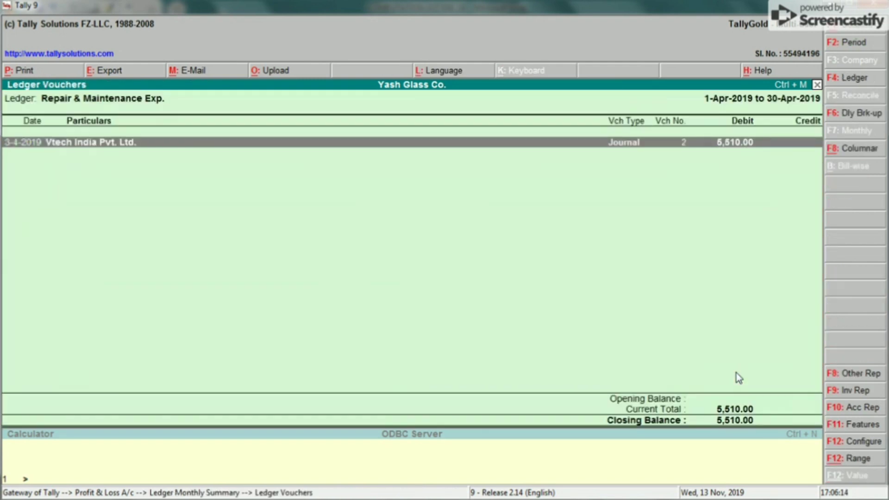
{"action": "key", "text": "Return"}
{"action": "key", "text": "Escape"}
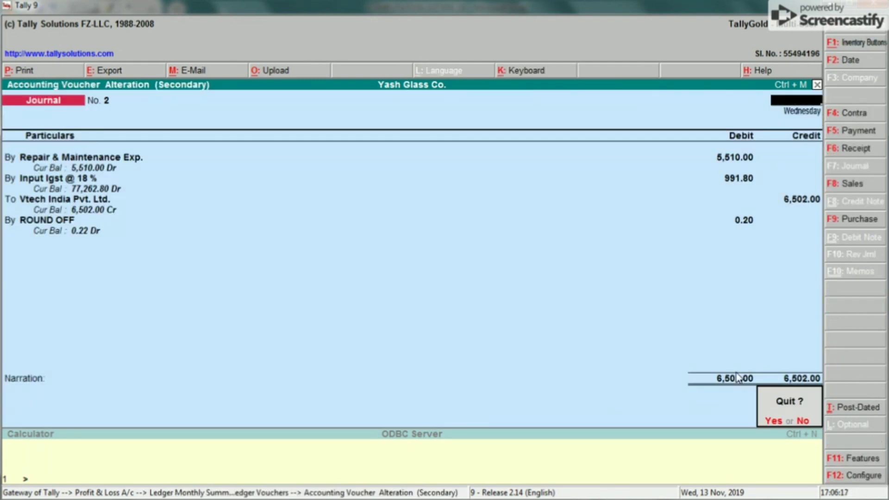
{"action": "key", "text": "y"}
{"action": "key", "text": "Escape"}
{"action": "key", "text": "Escape"}
- Examine the ROUND OFF ledger down to its first April journal voucher, and return to the Profit & Loss A/c
{"action": "key", "text": "Down"}
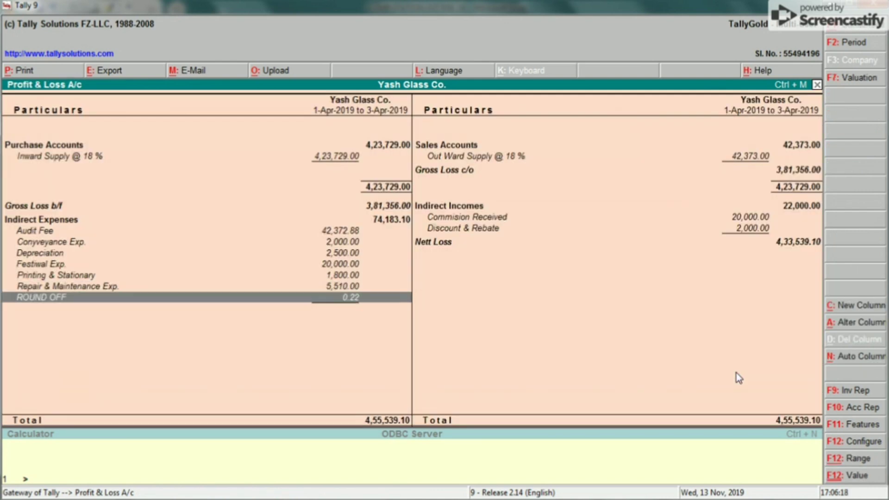
{"action": "key", "text": "Return"}
{"action": "key", "text": "Return"}
{"action": "key", "text": "Return"}
{"action": "key", "text": "Escape"}
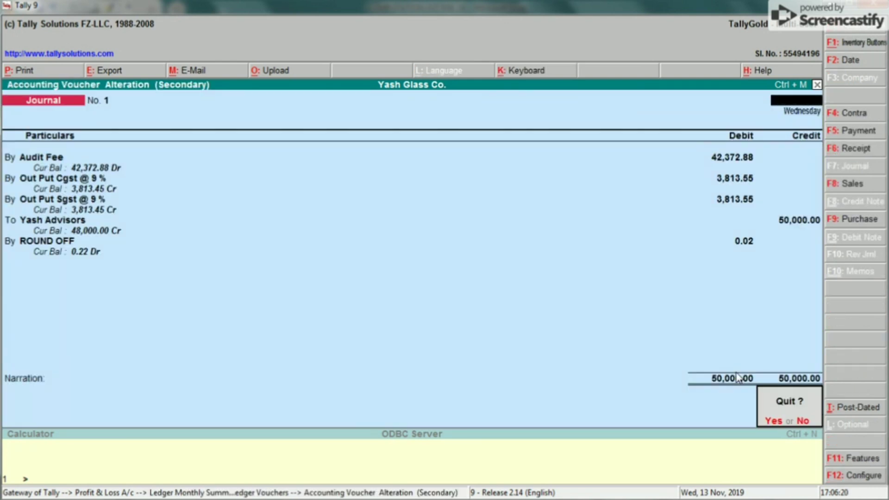
{"action": "key", "text": "y"}
{"action": "key", "text": "Escape"}
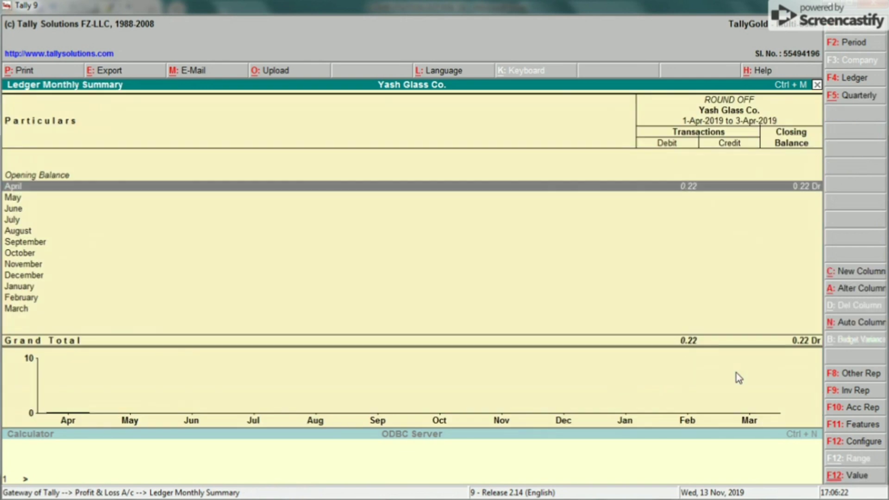
{"action": "key", "text": "Escape"}
- Examine the Commision Received ledger under Indirect Incomes down to its April R.S GLASS CO. journal voucher, and return to the Profit & Loss A/c
{"action": "key", "text": "Right"}
{"action": "key", "text": "Up"}
{"action": "key", "text": "Up"}
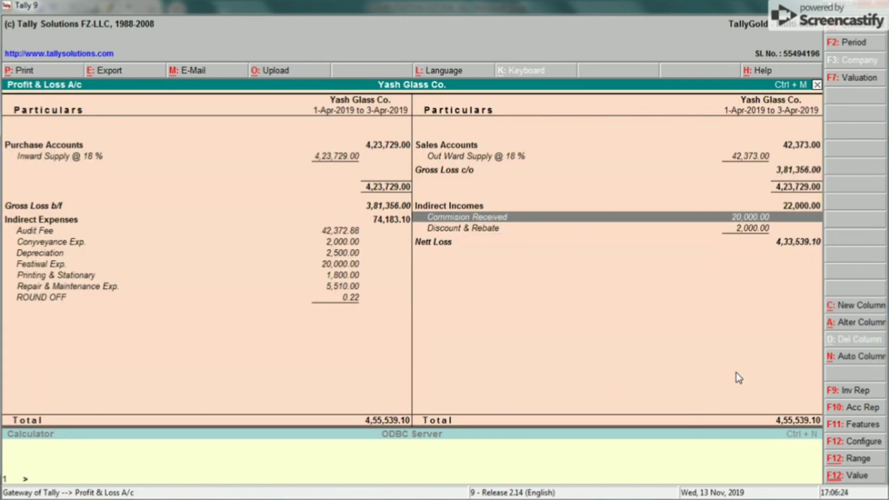
{"action": "key", "text": "Return"}
{"action": "key", "text": "Return"}
{"action": "key", "text": "Return"}
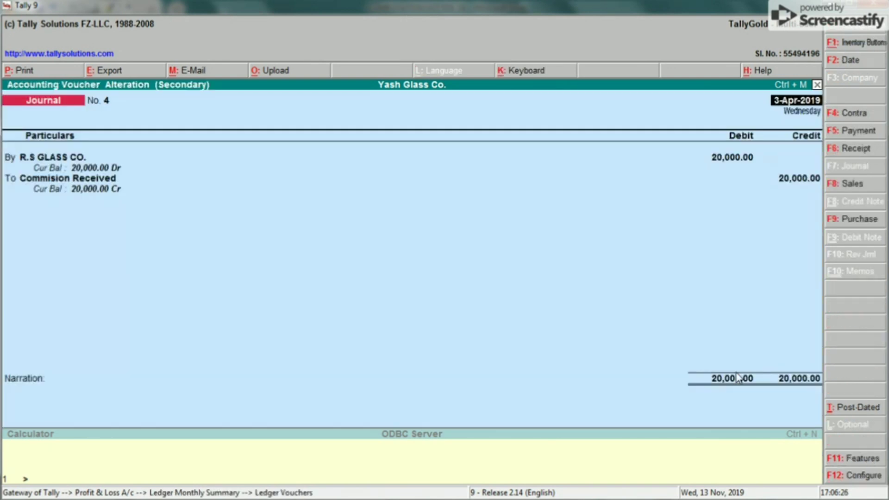
{"action": "key", "text": "Escape"}
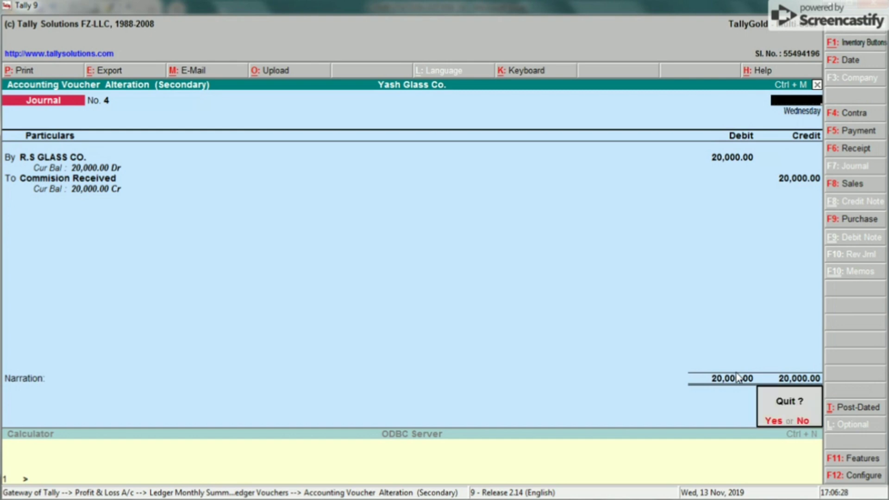
{"action": "key", "text": "y"}
{"action": "key", "text": "Escape"}
{"action": "key", "text": "Escape"}
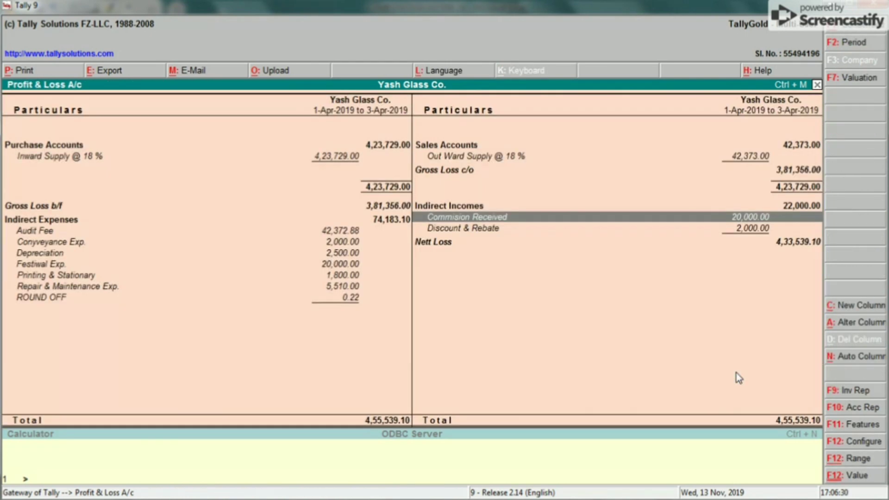
- Examine the Discount & Rebate ledger down to its April Yash Advisors journal voucher, and return to the Profit & Loss A/c
{"action": "key", "text": "Down"}
{"action": "key", "text": "Return"}
{"action": "key", "text": "Return"}
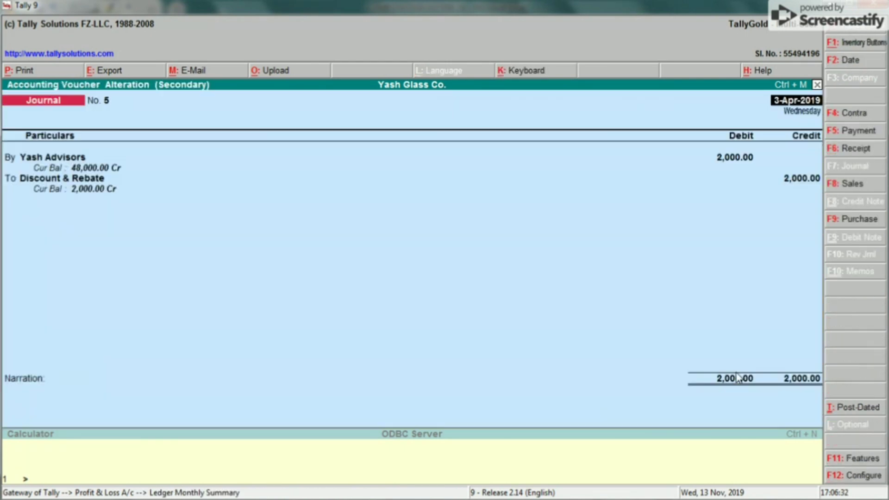
{"action": "key", "text": "Escape"}
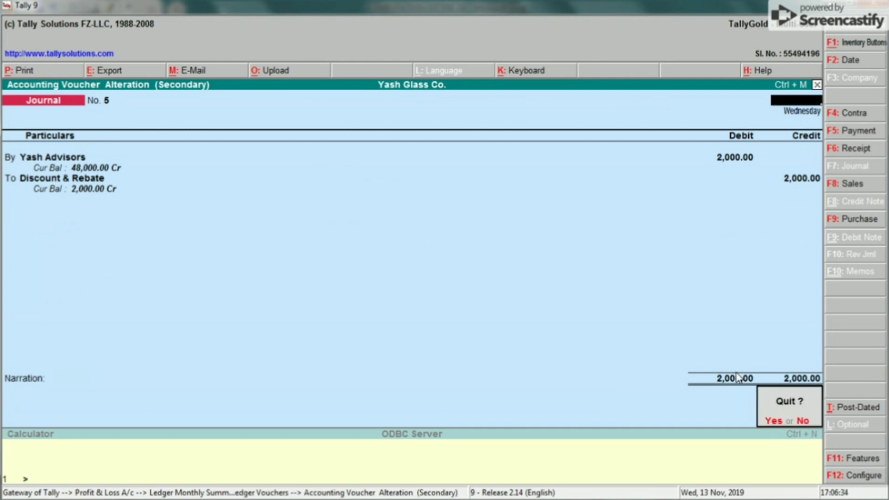
{"action": "key", "text": "Return"}
{"action": "key", "text": "Escape"}
{"action": "key", "text": "Escape"}
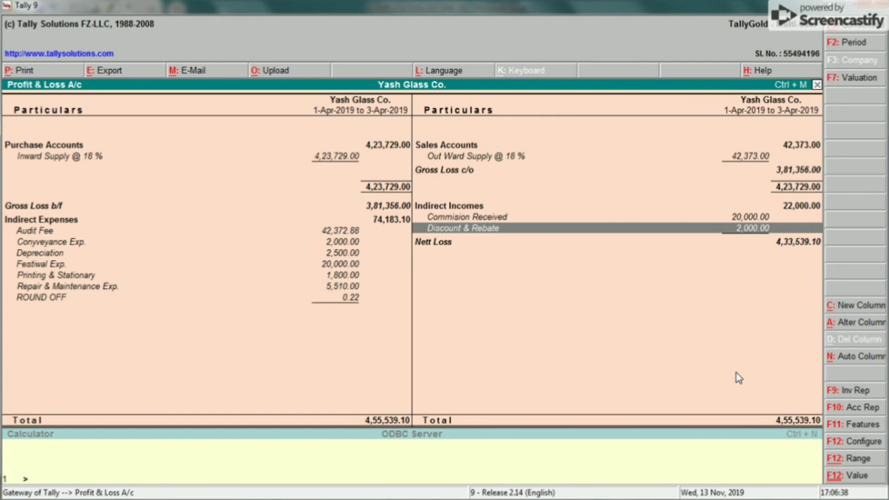
{"action": "key", "text": "Down"}
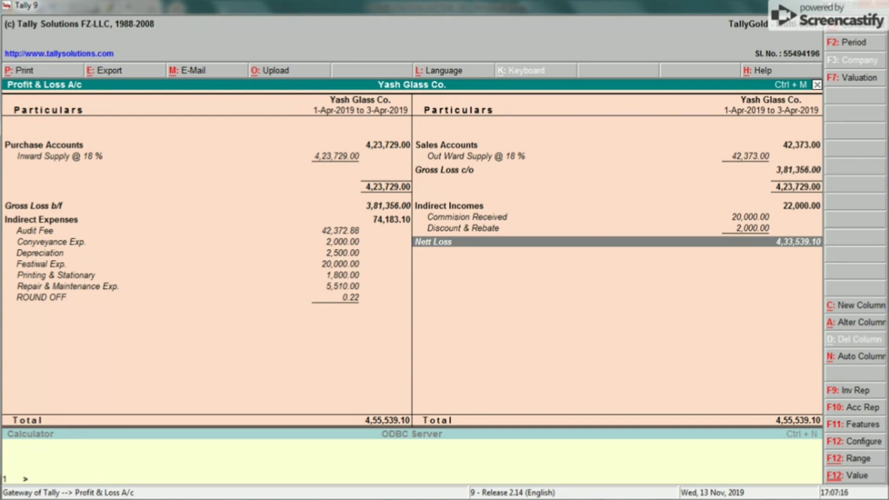
{"action": "key", "text": "alt+Tab"}
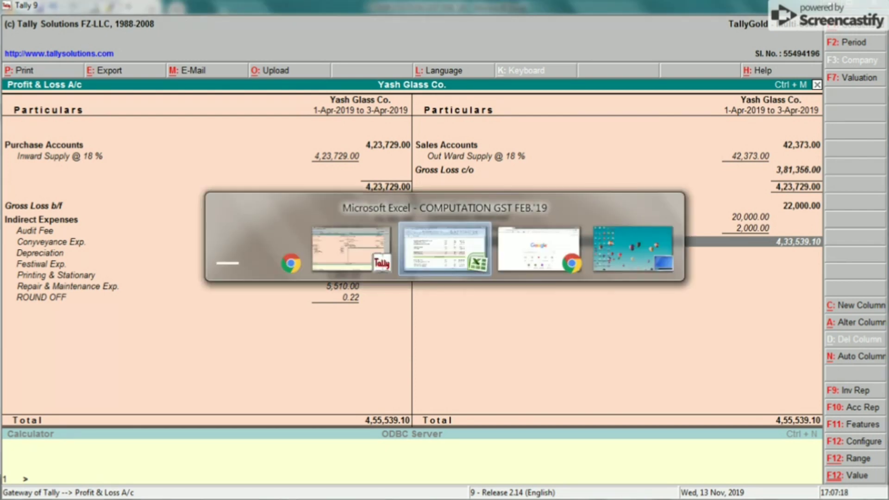
{"action": "key", "text": "alt+Tab"}
{"action": "key", "text": "alt+Tab"}
{"action": "key", "text": "alt+Tab"}
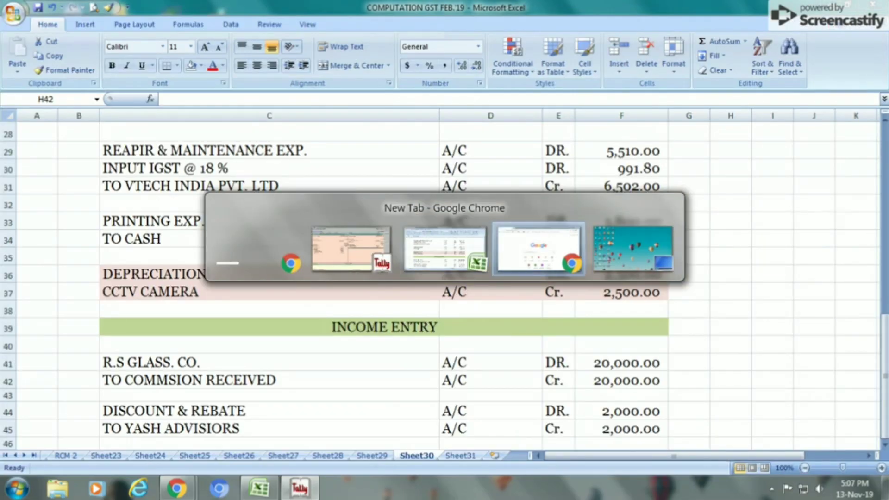
{"action": "key", "text": "alt+Tab"}
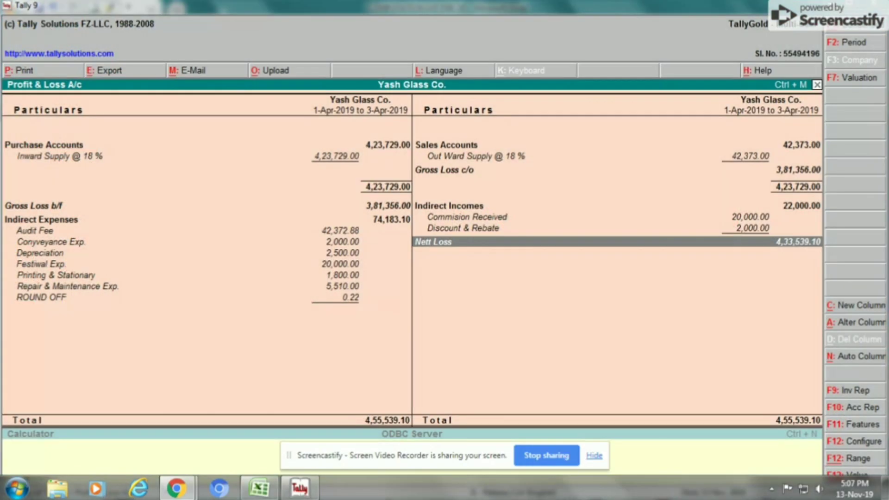